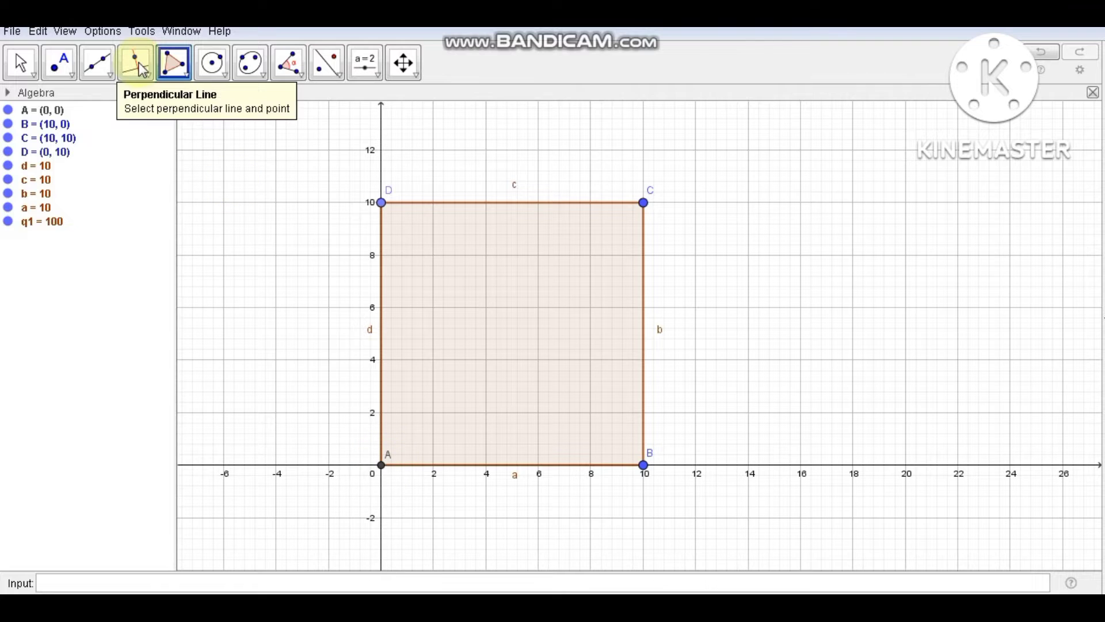
Show the 3D Graphics view and close the 2D Graphics view so the square ABCD appears in 3D.
left_click(34, 74)
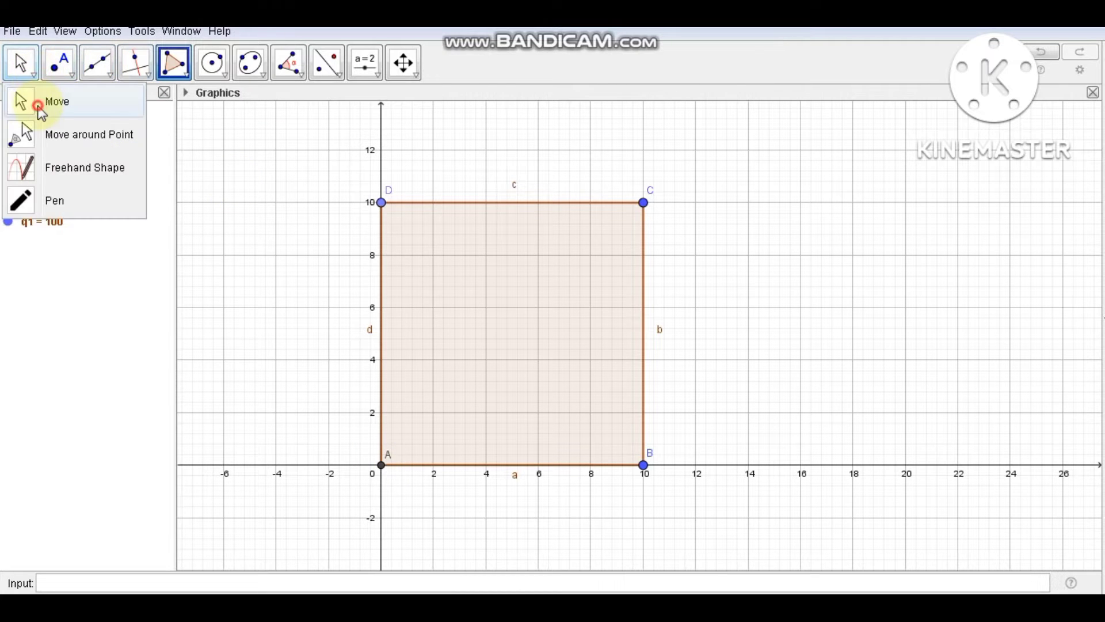
left_click(36, 104)
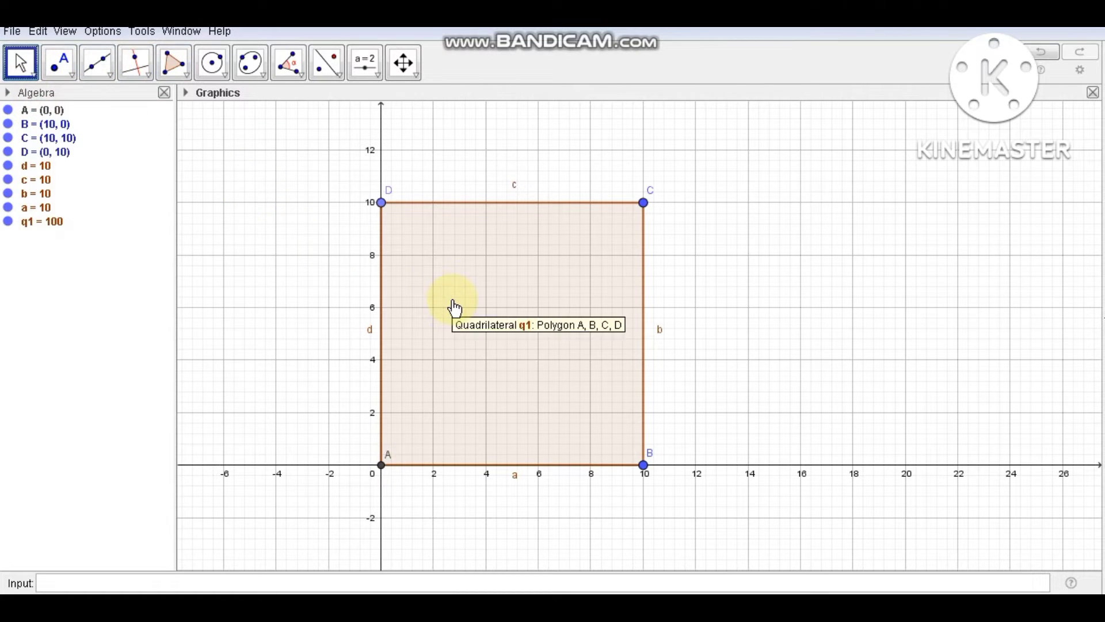
left_click(67, 31)
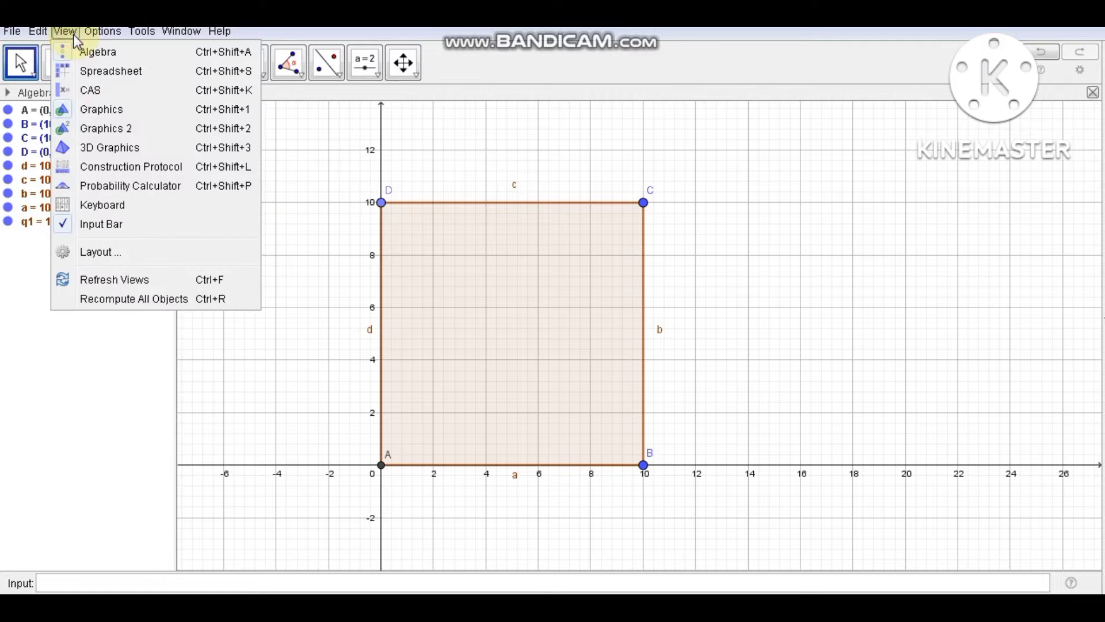
left_click(107, 147)
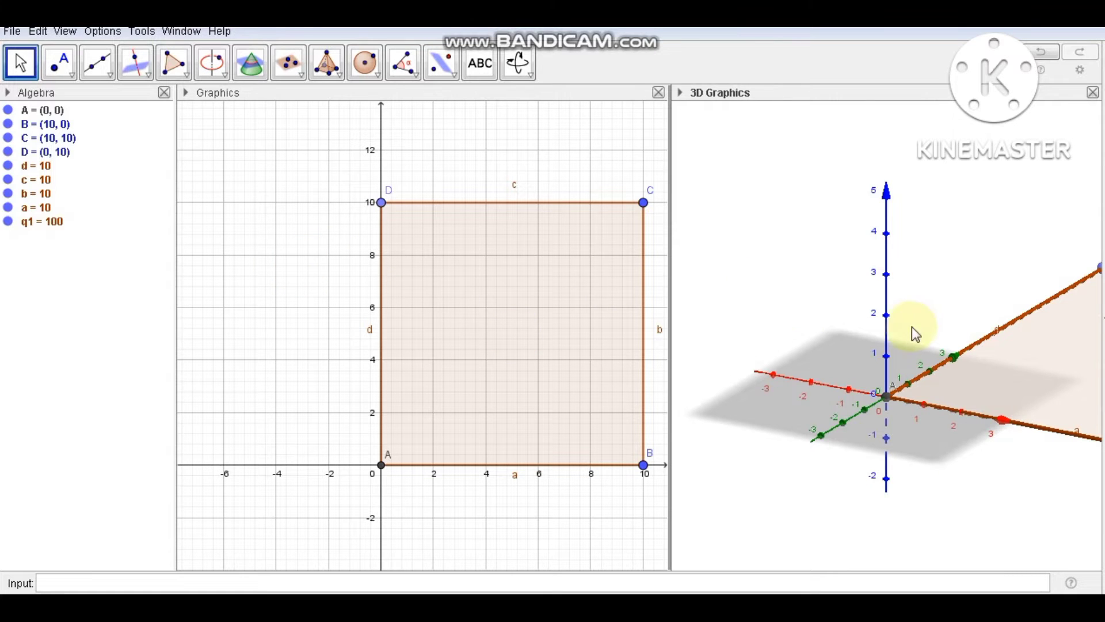
left_click(658, 92)
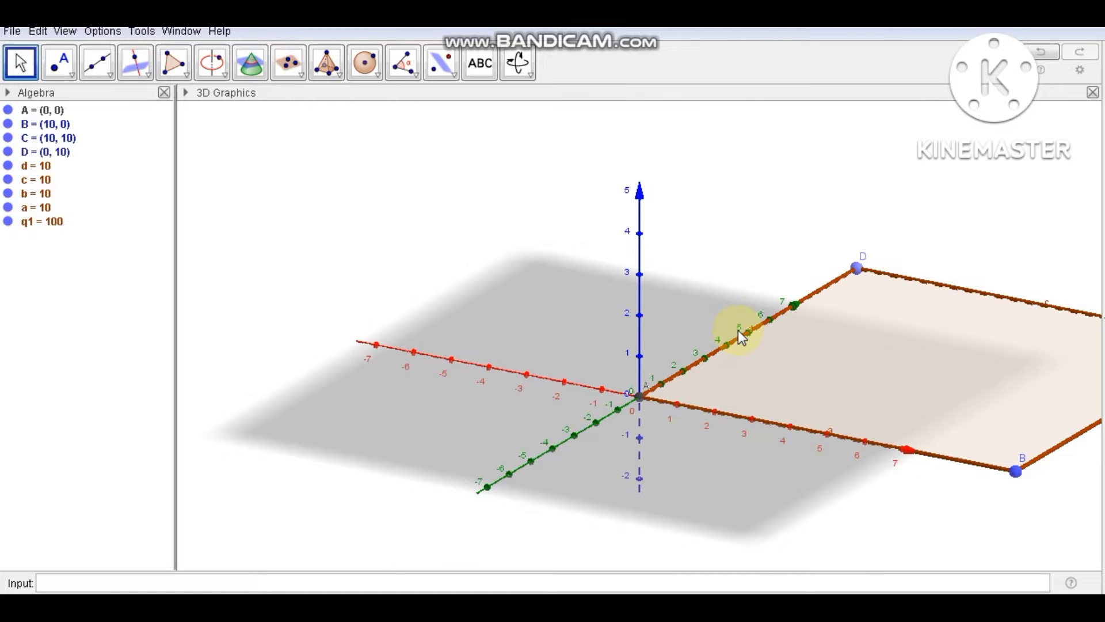
Construct a cube on the square base using points A and B with the Cube tool.
left_click_drag(785, 506, 805, 496)
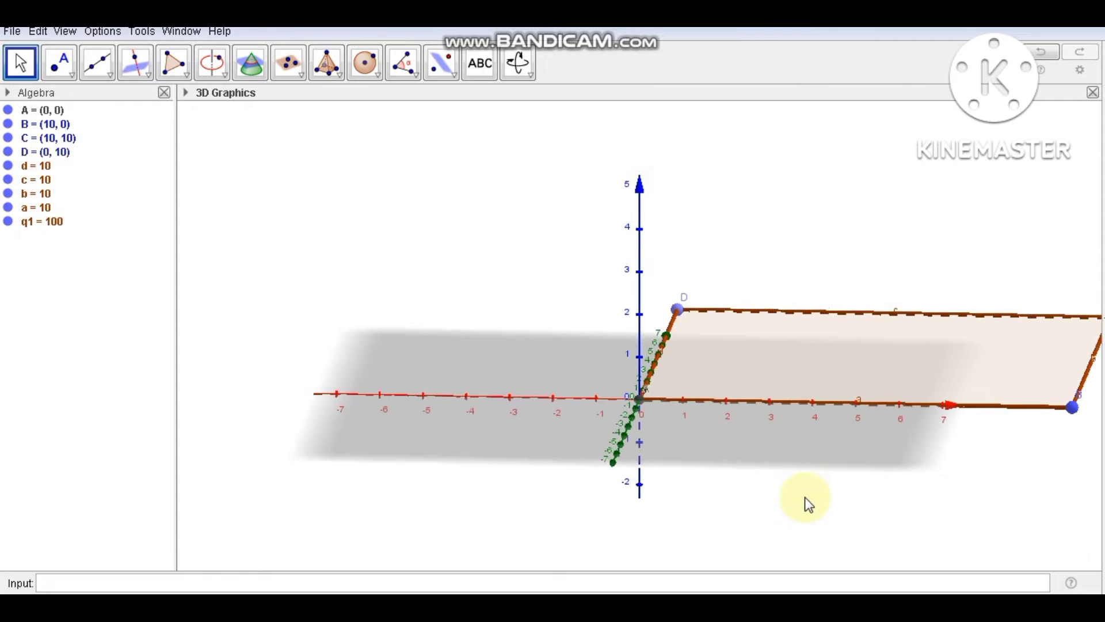
scroll(805, 496, "down", 1)
scroll(805, 496, "down", 1)
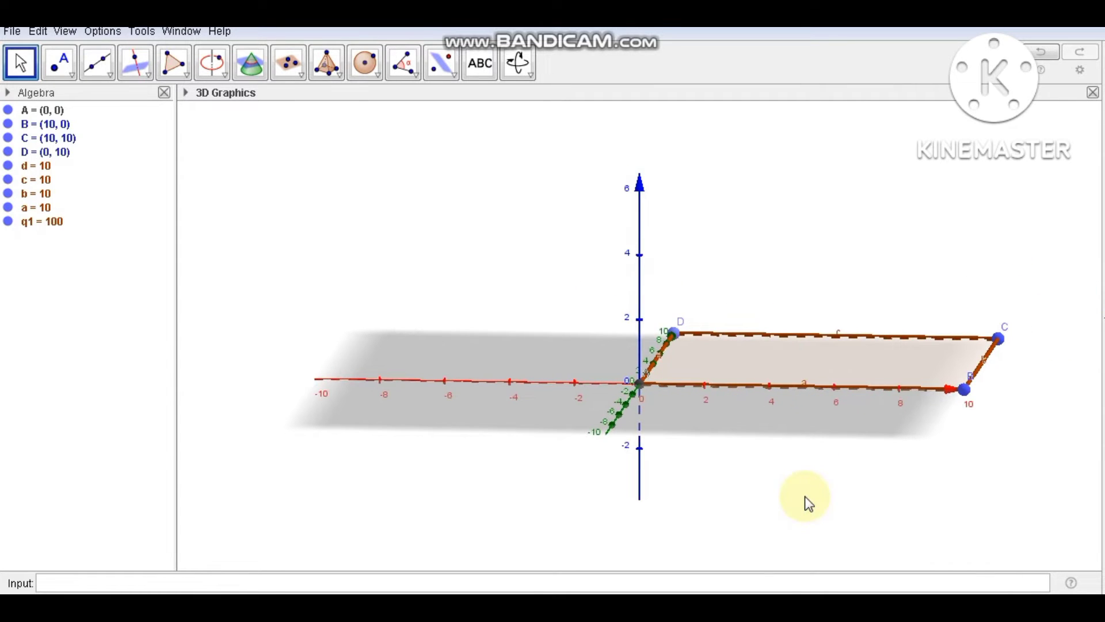
left_click_drag(816, 508, 814, 506)
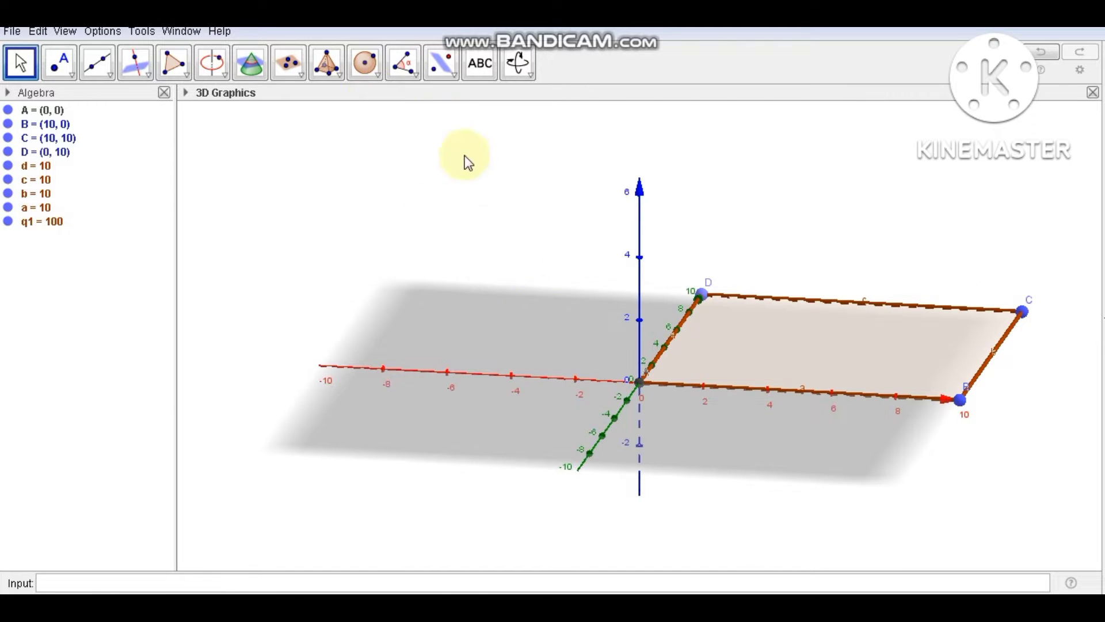
left_click(336, 75)
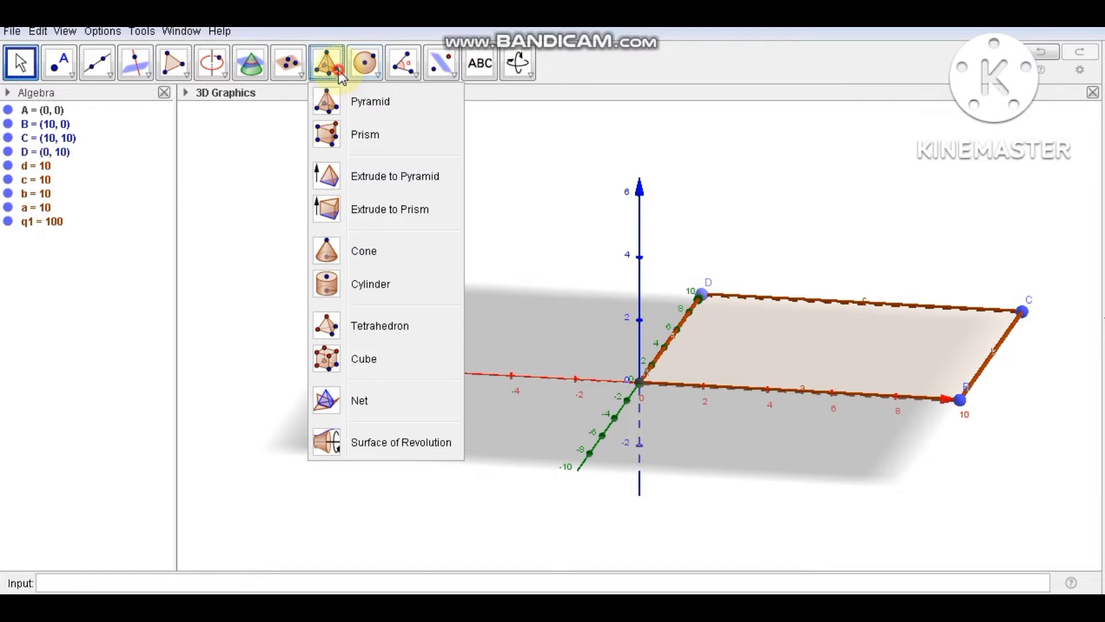
left_click(370, 353)
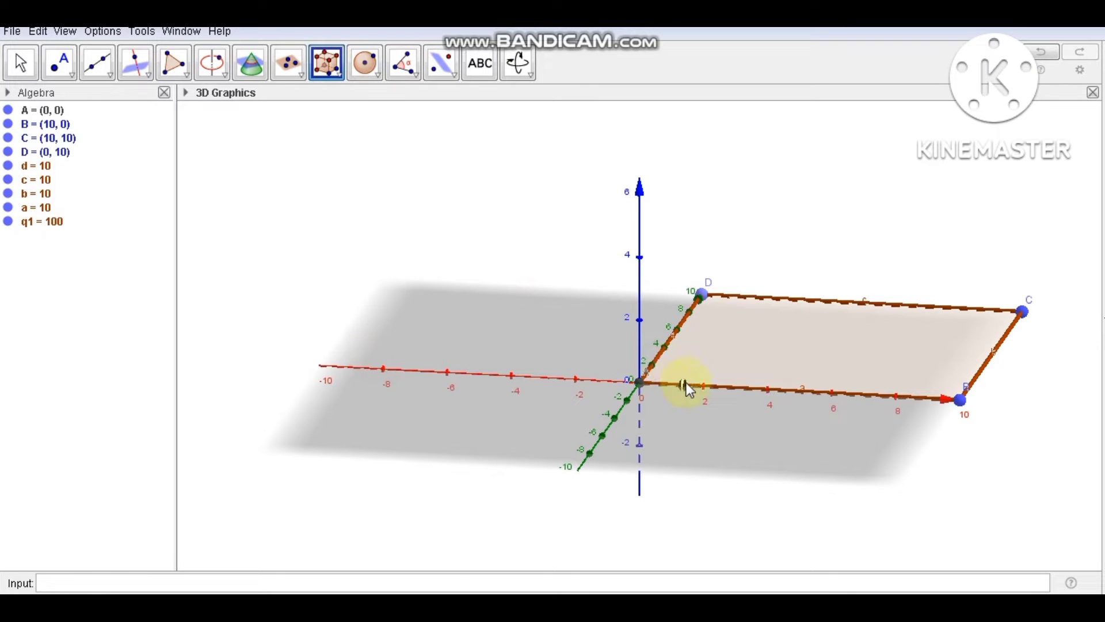
left_click(641, 382)
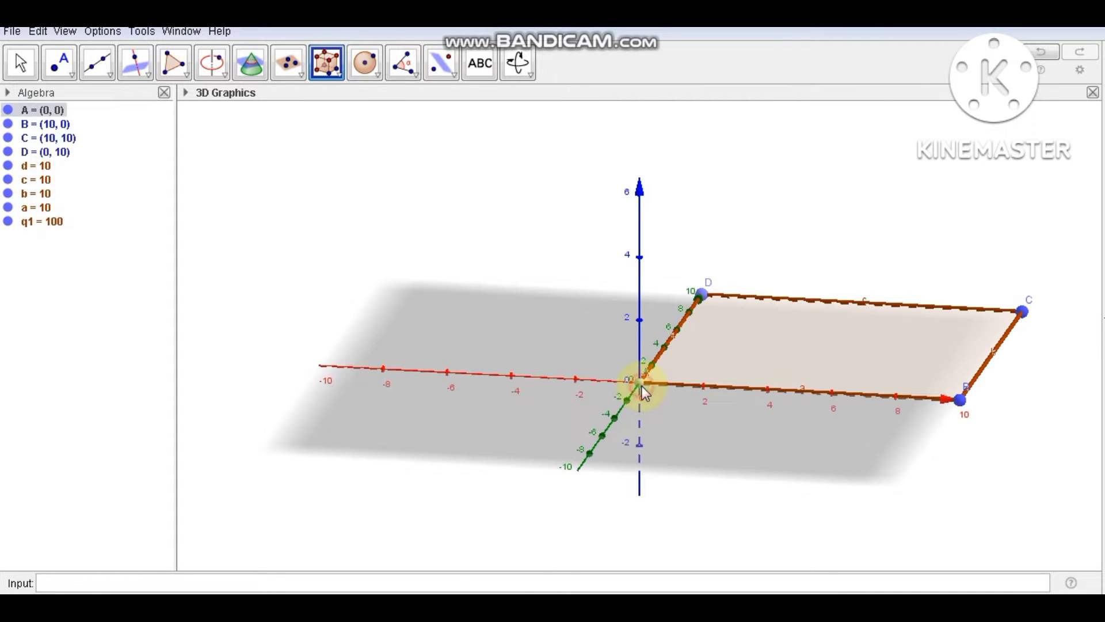
left_click(961, 398)
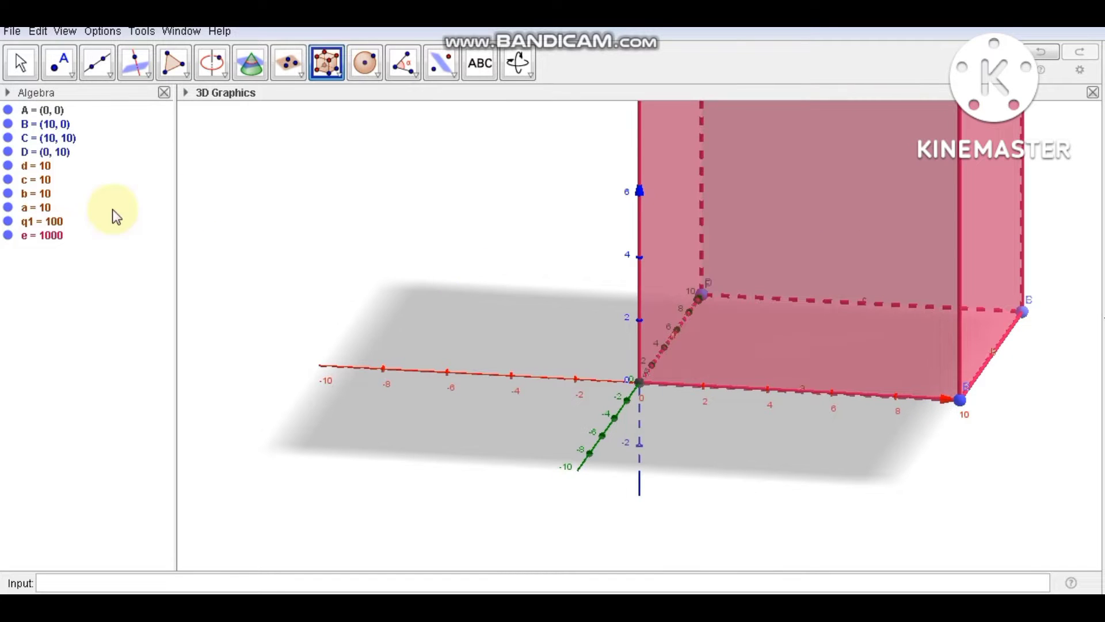
left_click(20, 63)
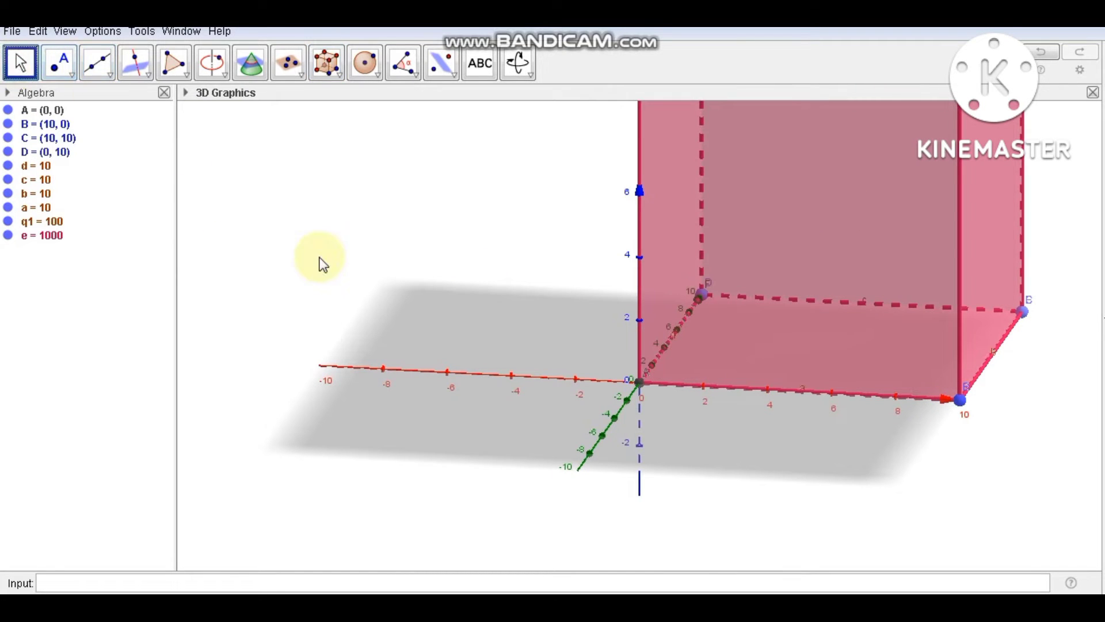
Set the cube's fill opacity to 0 in its object properties so only the edges show.
scroll(322, 264, "down", 3)
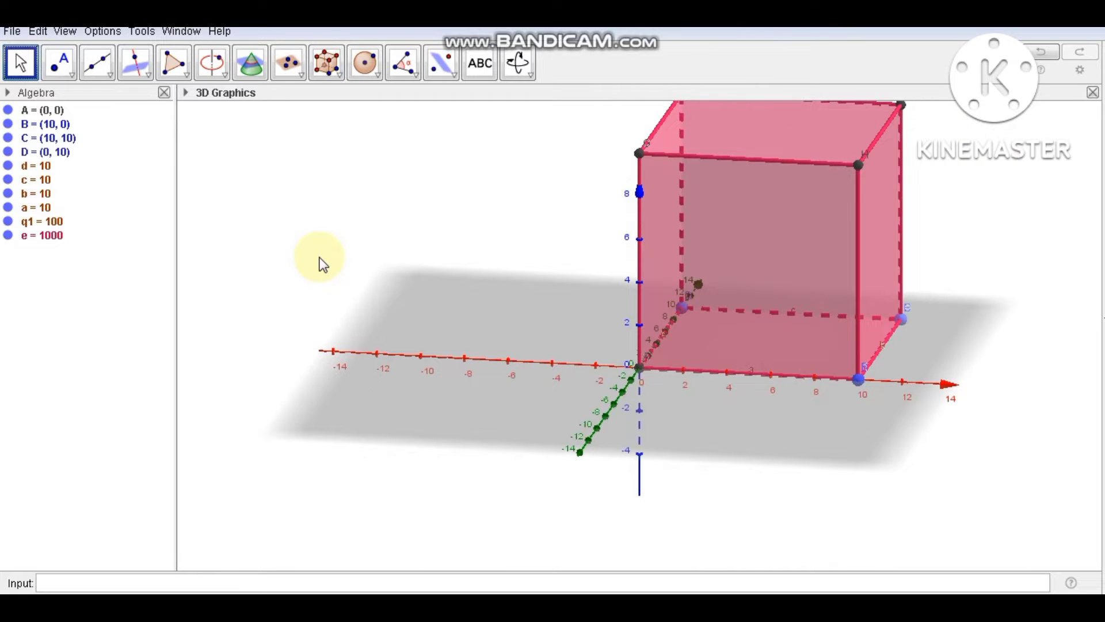
left_click_drag(439, 223, 447, 218)
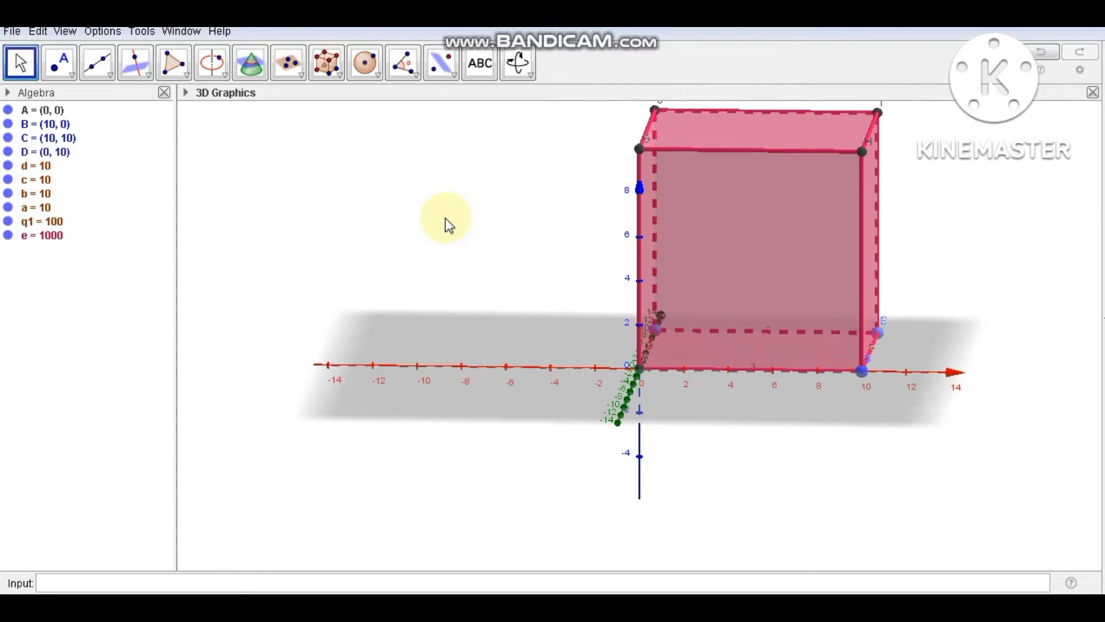
scroll(449, 224, "down", 1)
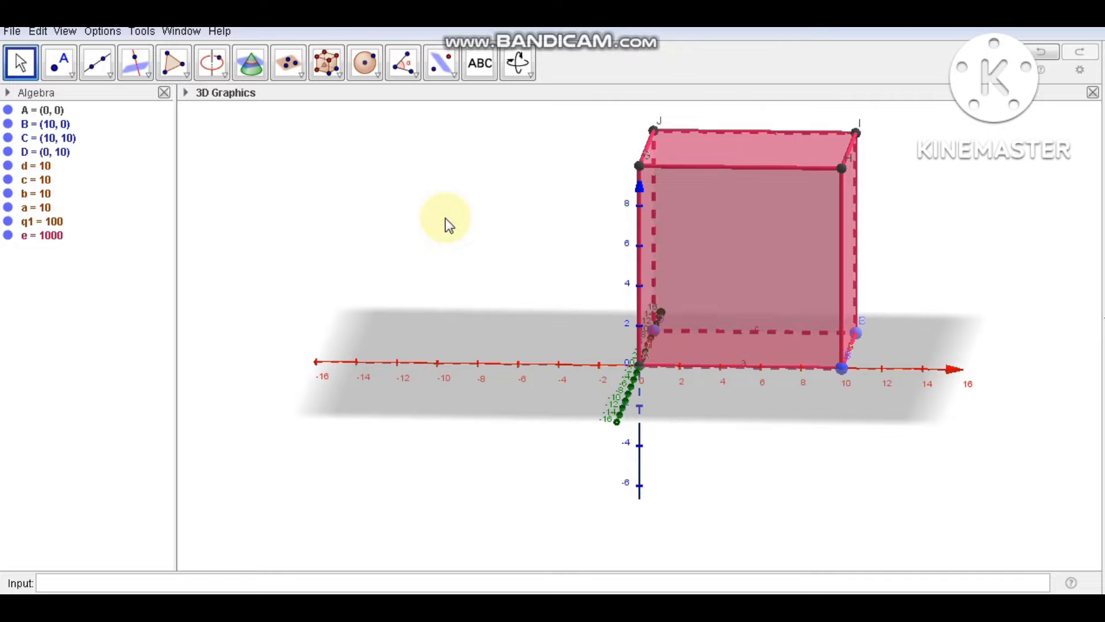
left_click_drag(469, 221, 457, 221)
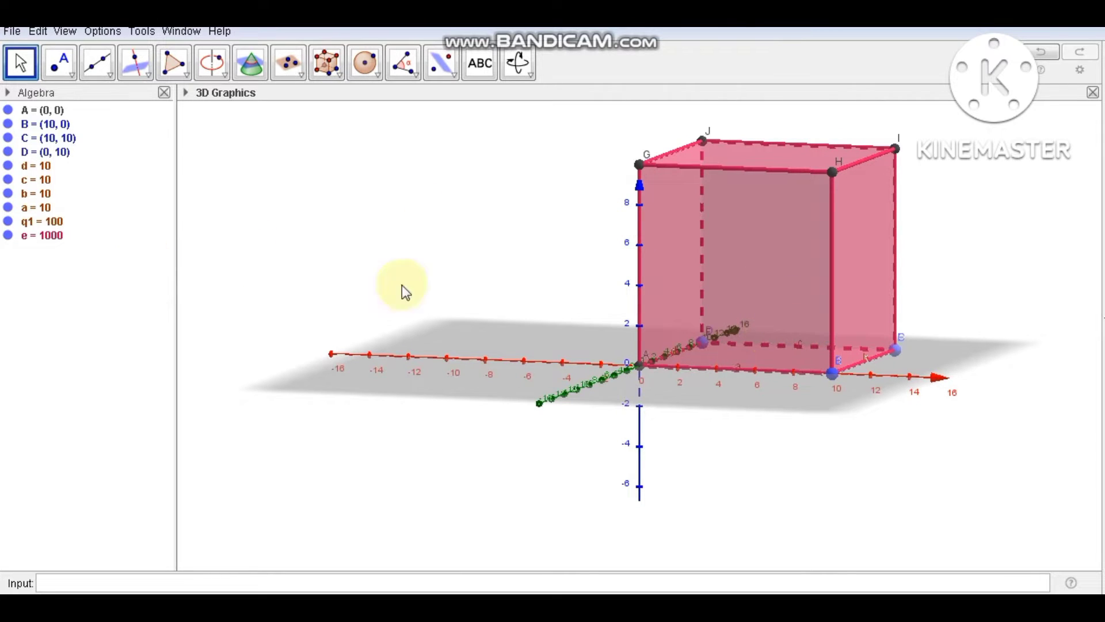
left_click(60, 237)
right_click(60, 237)
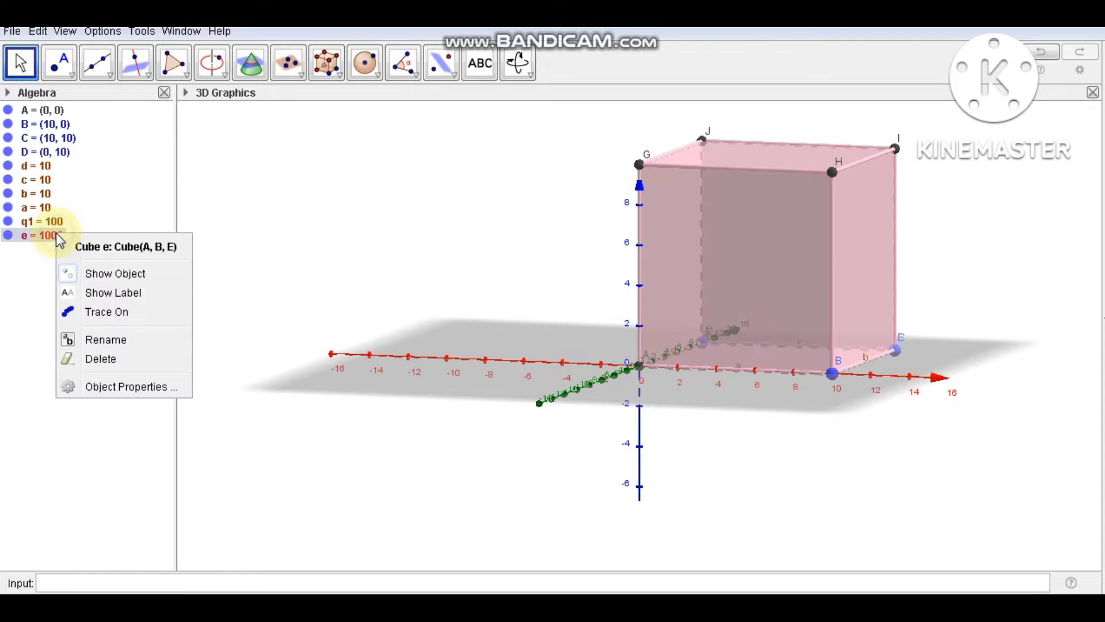
left_click(92, 387)
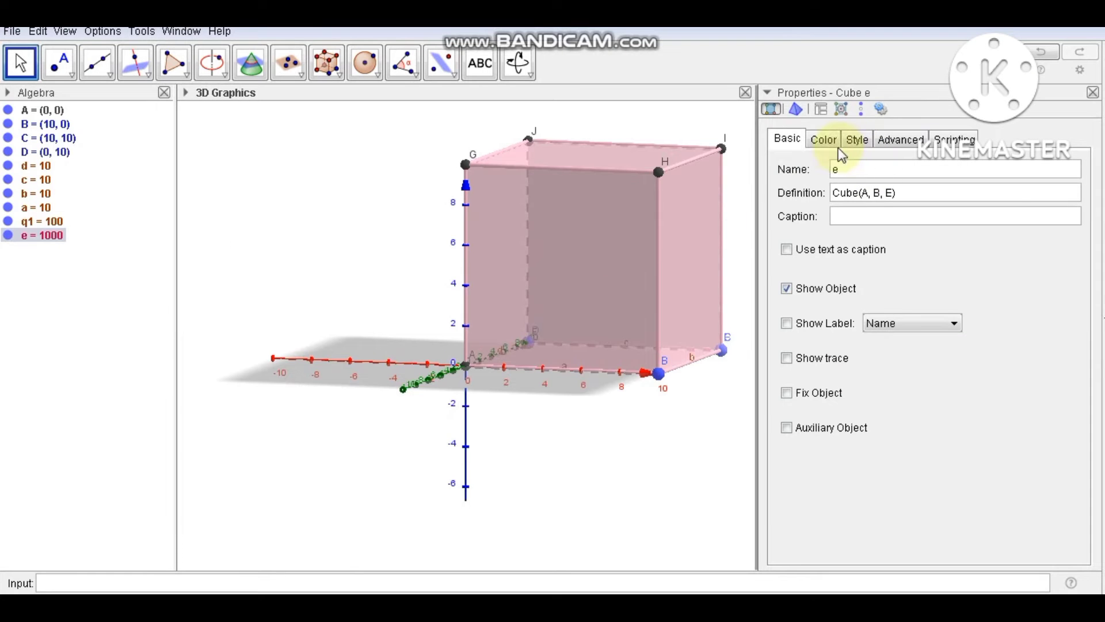
left_click(825, 140)
left_click(856, 380)
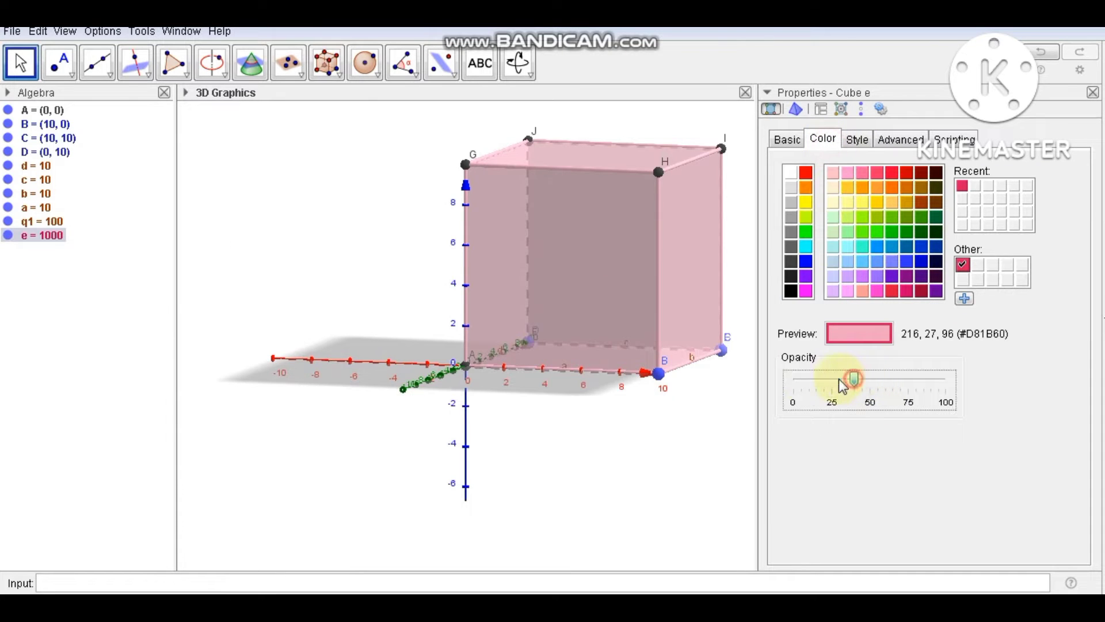
left_click(791, 380)
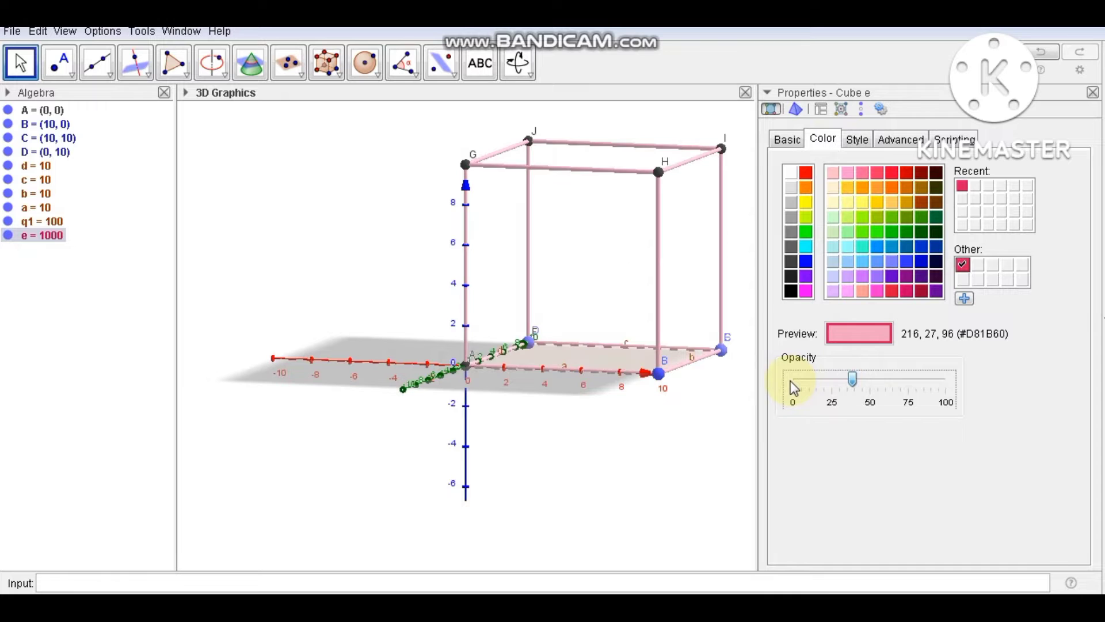
left_click(1092, 93)
Rename the cube's upper front vertices: point G as E and point H as F.
mouse_move(898, 293)
left_mouse_down()
mouse_move(900, 303)
mouse_move(893, 297)
left_mouse_up()
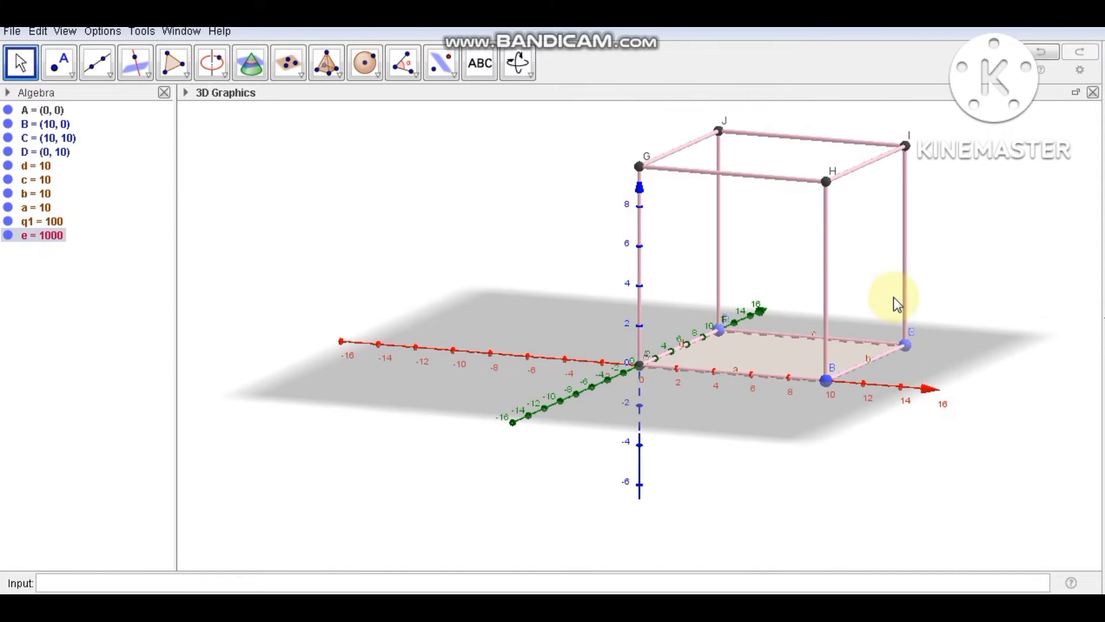
right_click(641, 167)
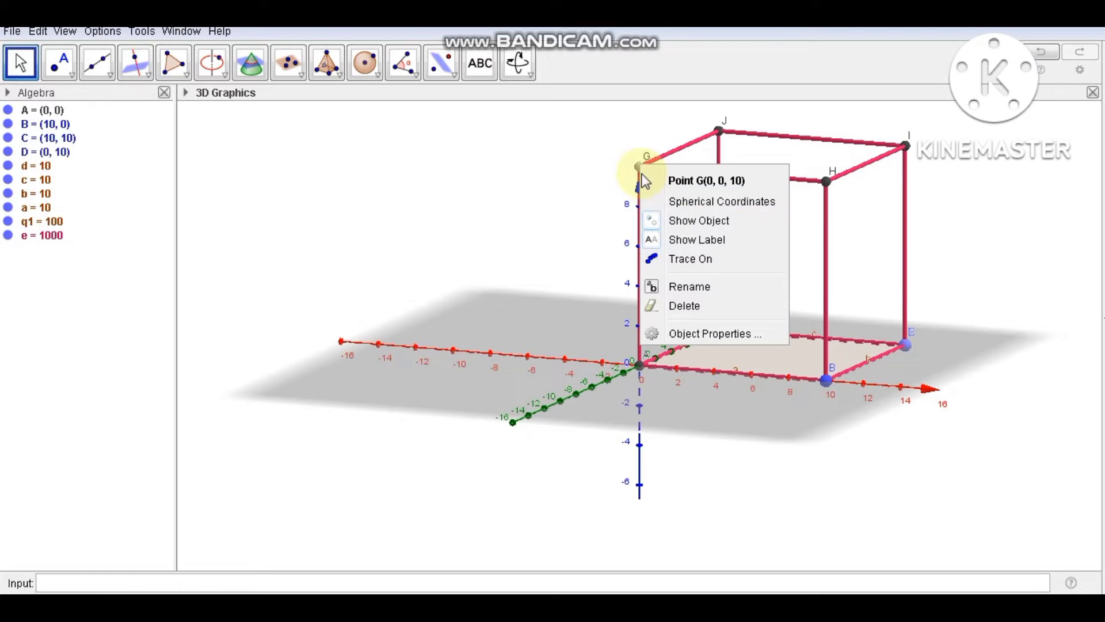
left_click(671, 285)
type("E")
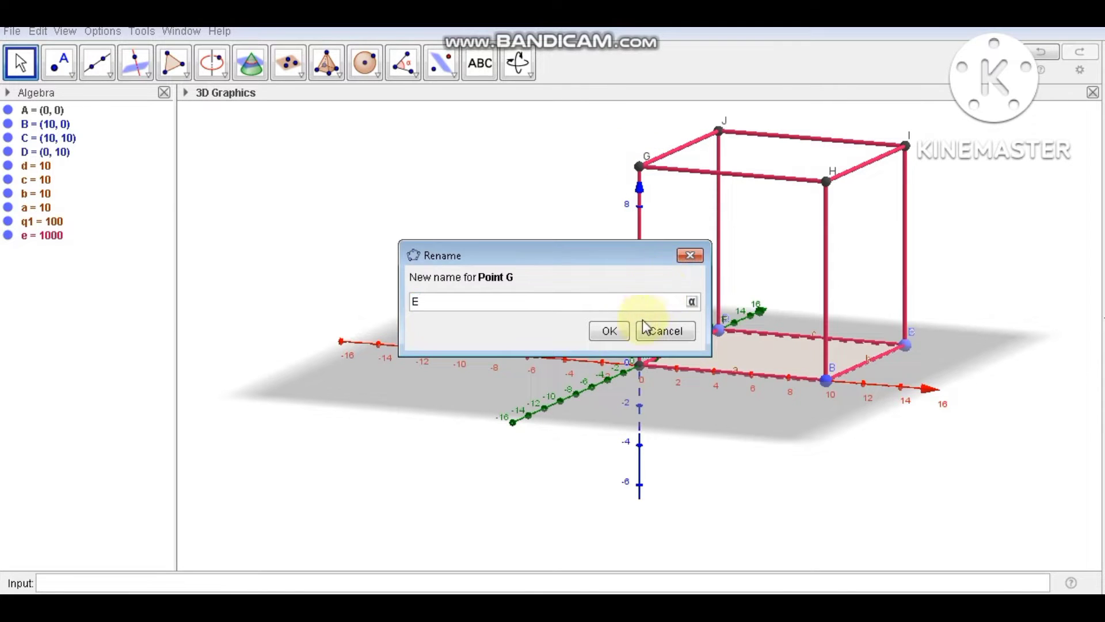
left_click(624, 333)
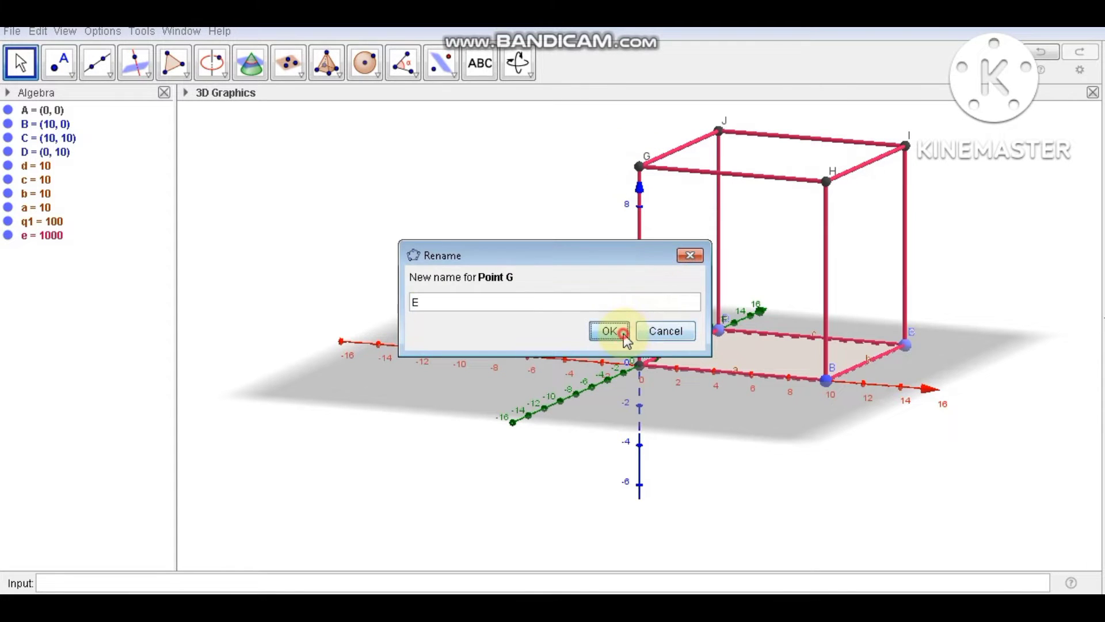
right_click(821, 177)
left_click(843, 298)
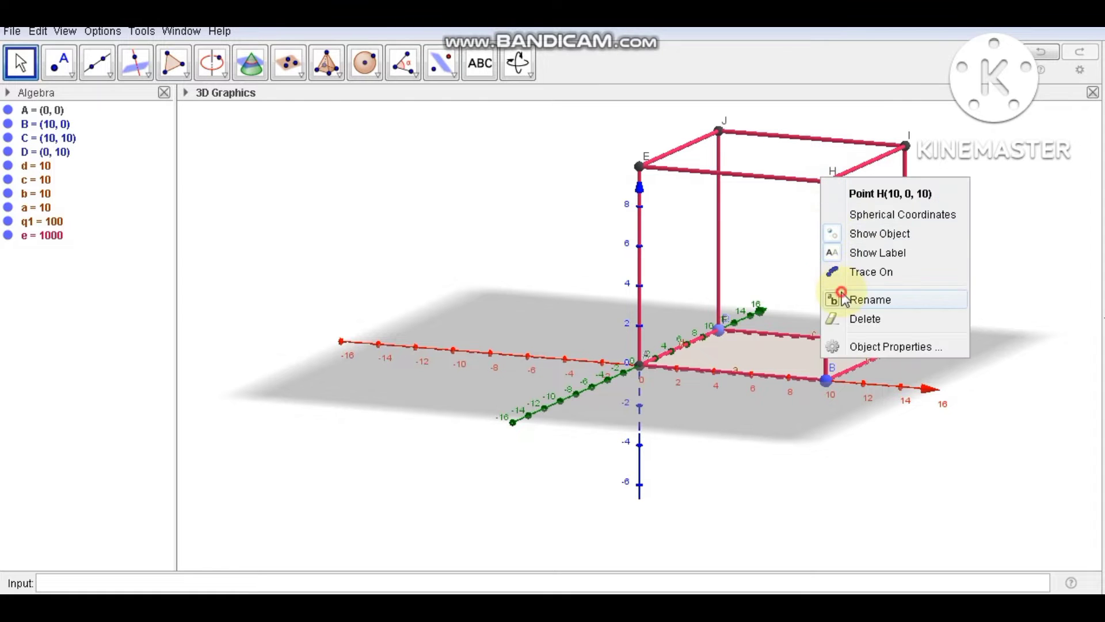
type("F")
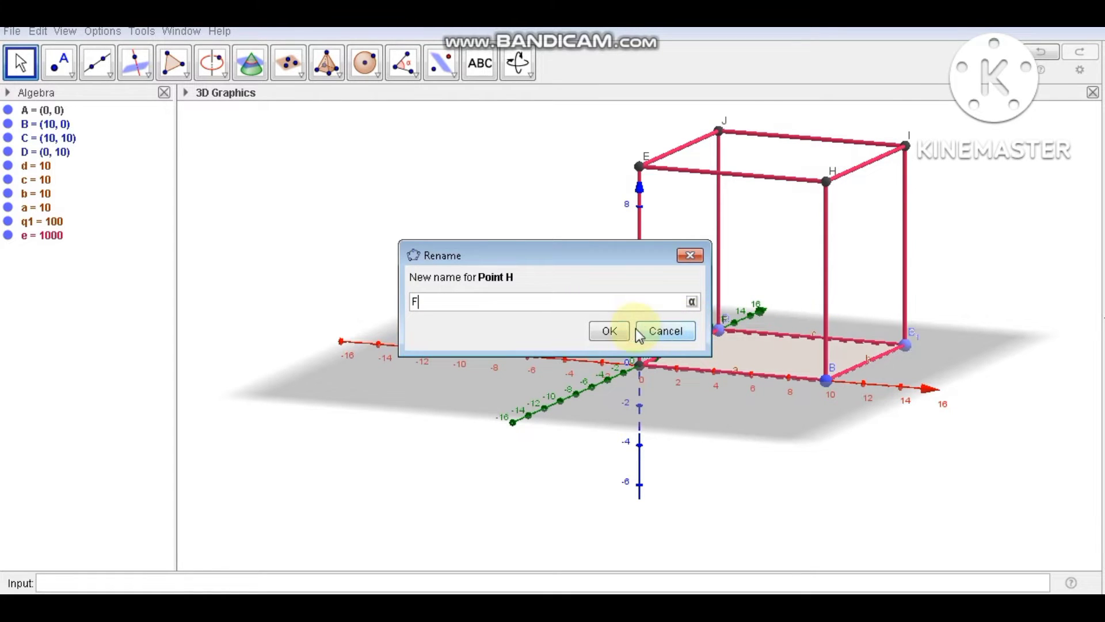
left_click(611, 331)
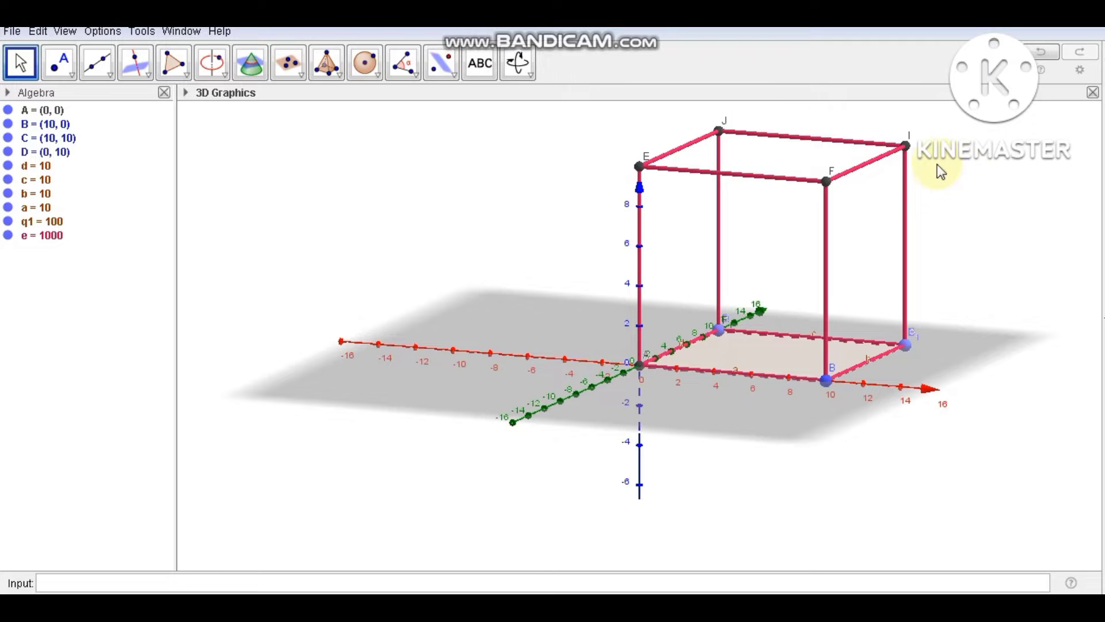
Rename the cube's upper rear vertices: point I as G and point J as H.
right_click(909, 150)
left_click(932, 273)
type("G")
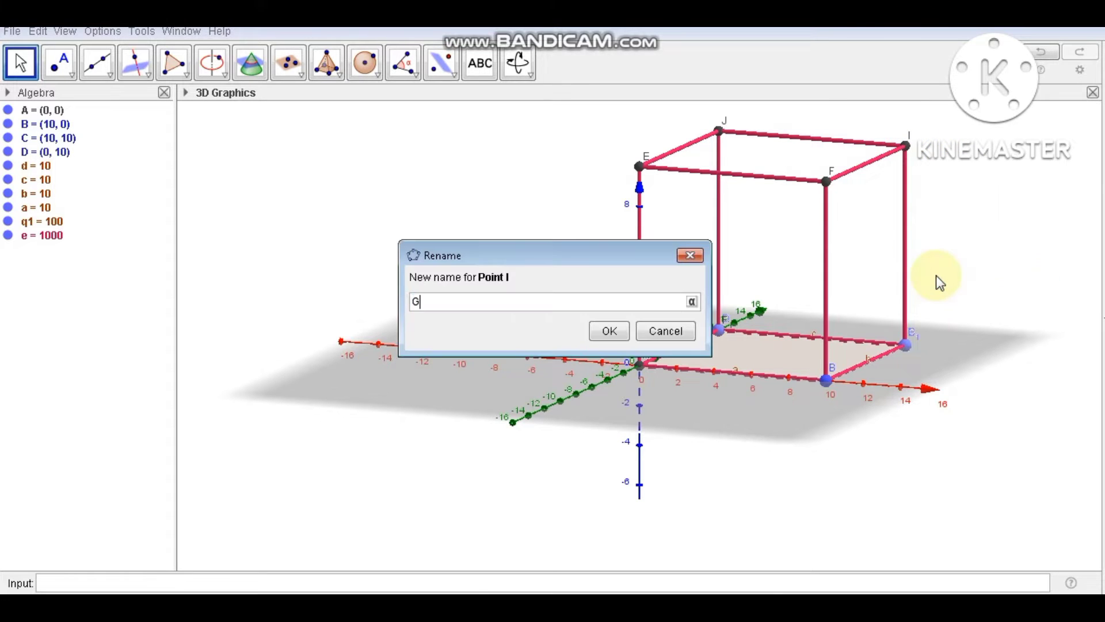
left_click(608, 331)
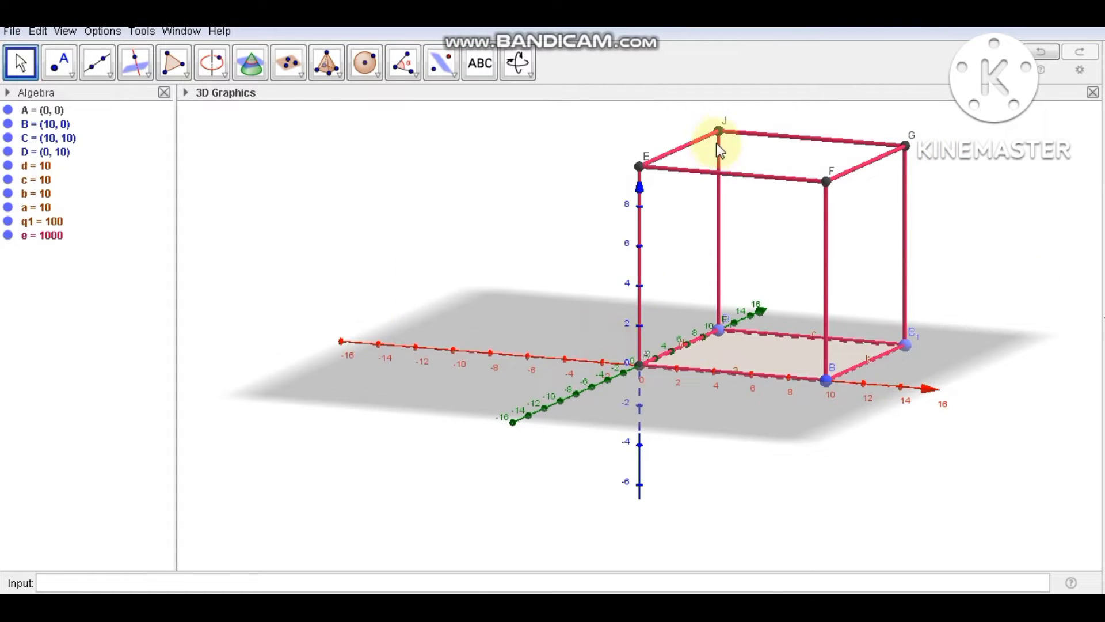
right_click(721, 133)
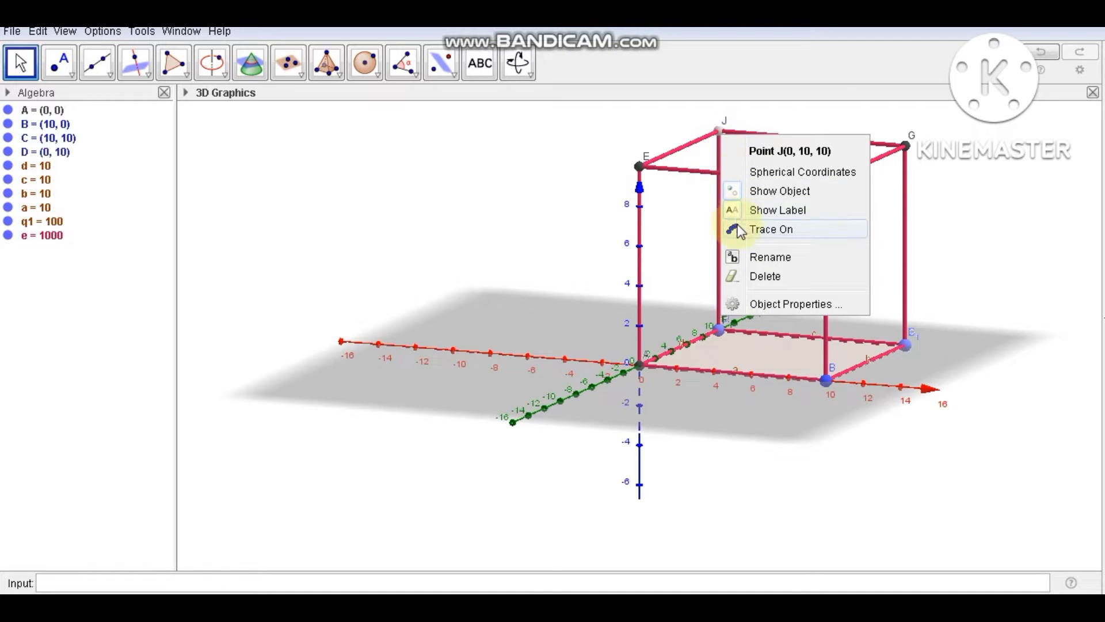
left_click(739, 258)
type("H")
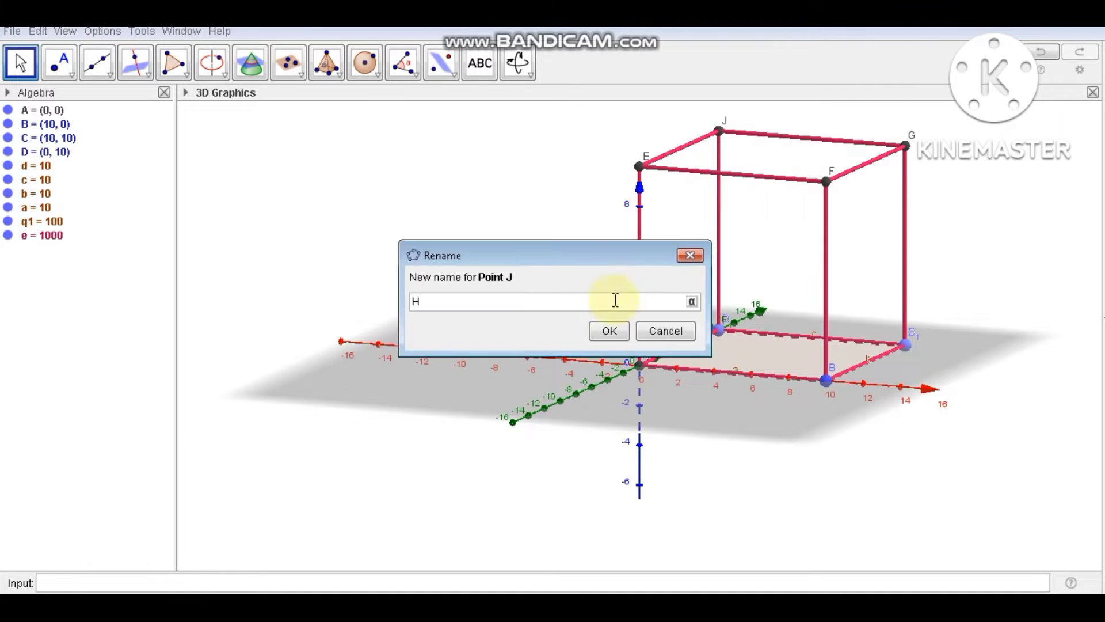
left_click(611, 332)
Construct the midpoints of cube edges GH, AE and BF with the Midpoint or Center tool.
left_click_drag(461, 310, 464, 311)
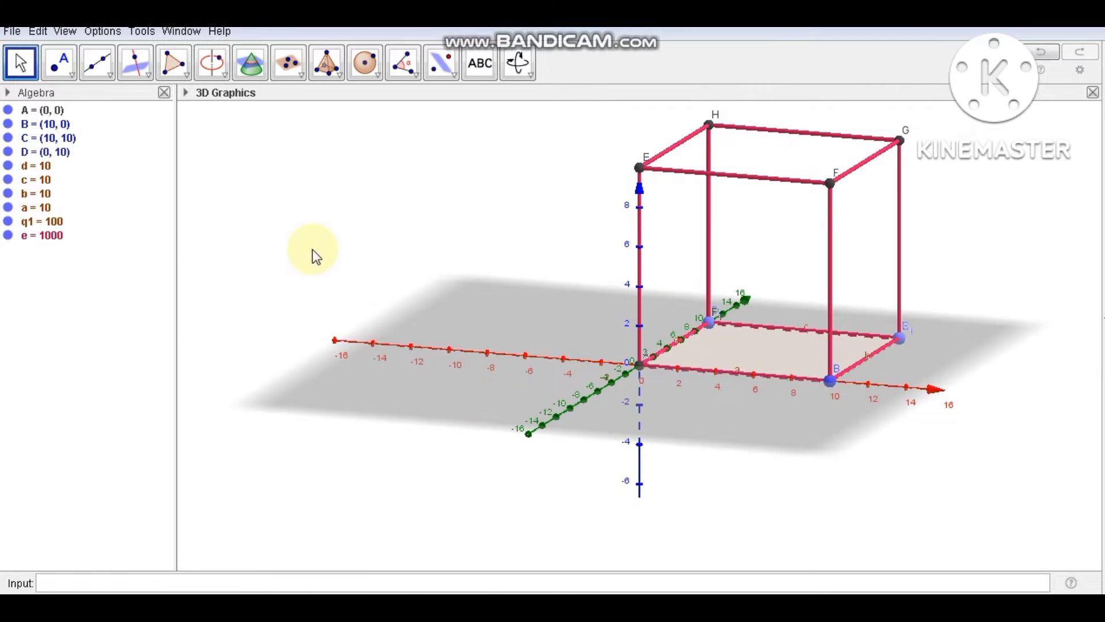
left_click(59, 63)
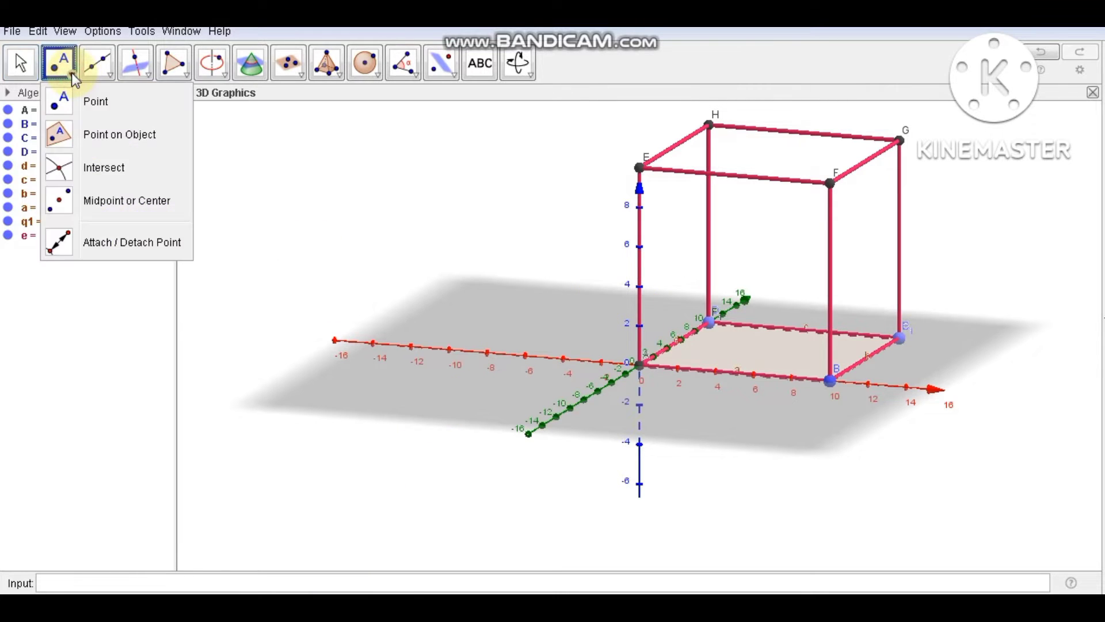
left_click(127, 201)
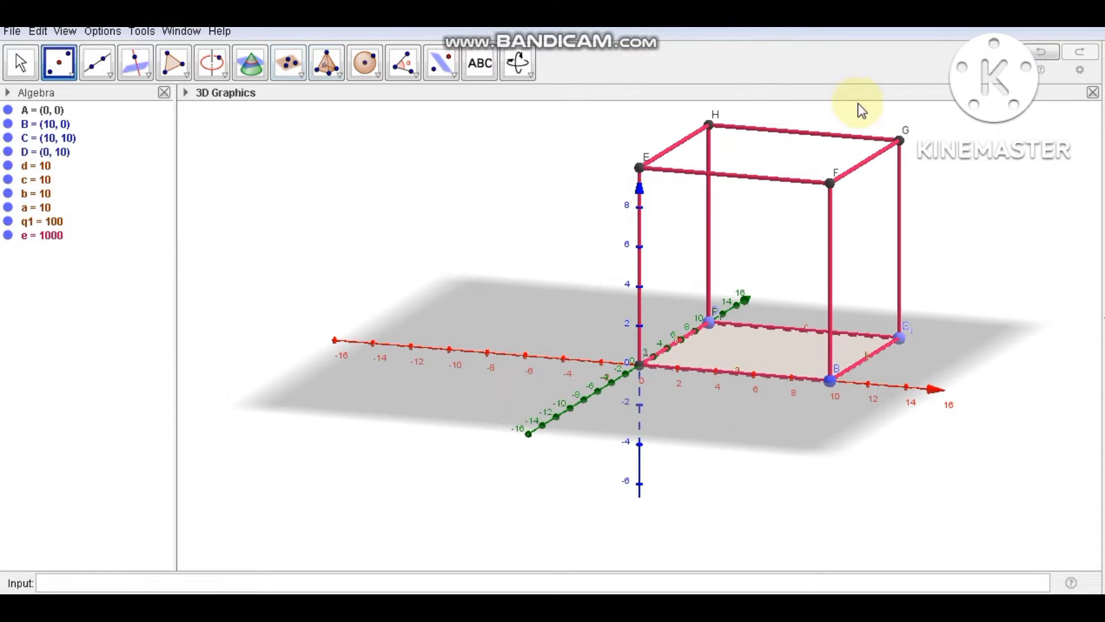
left_click(897, 142)
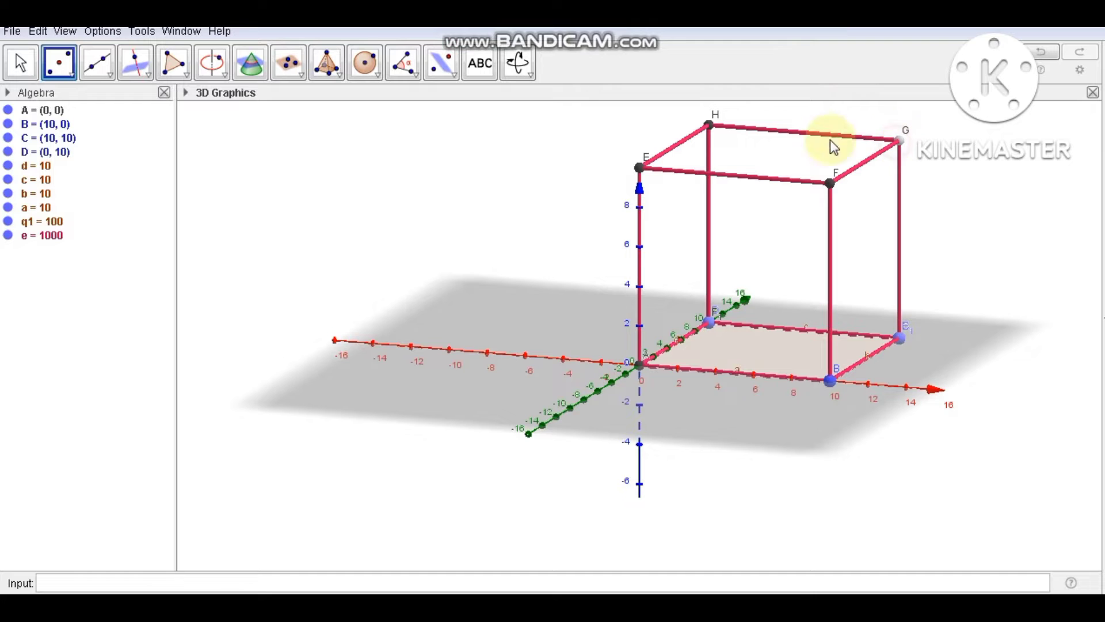
left_click(706, 126)
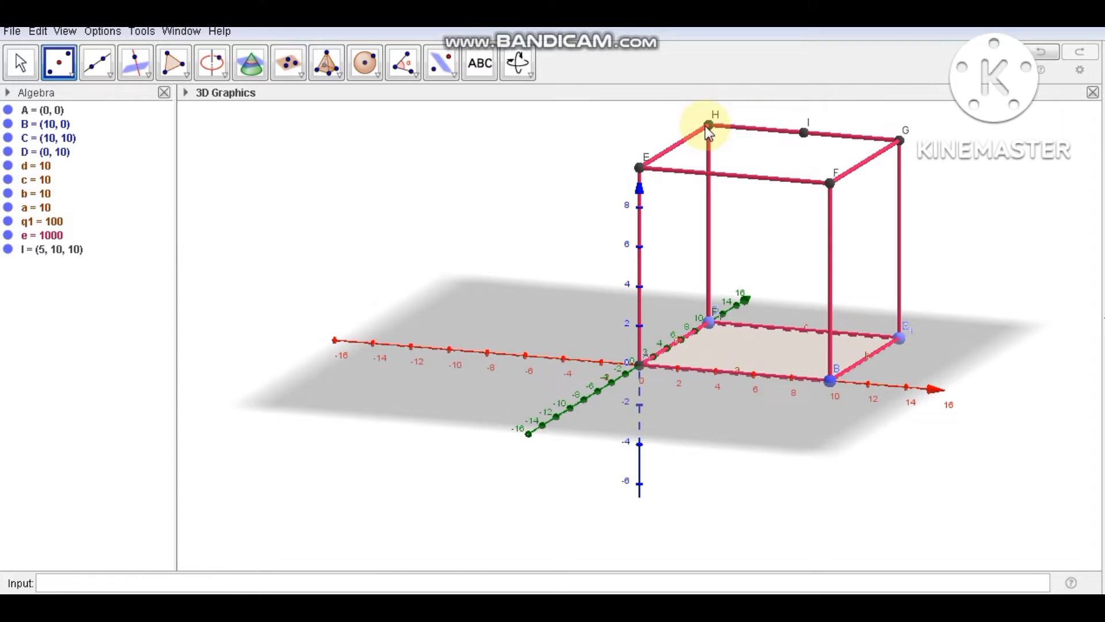
left_click(638, 366)
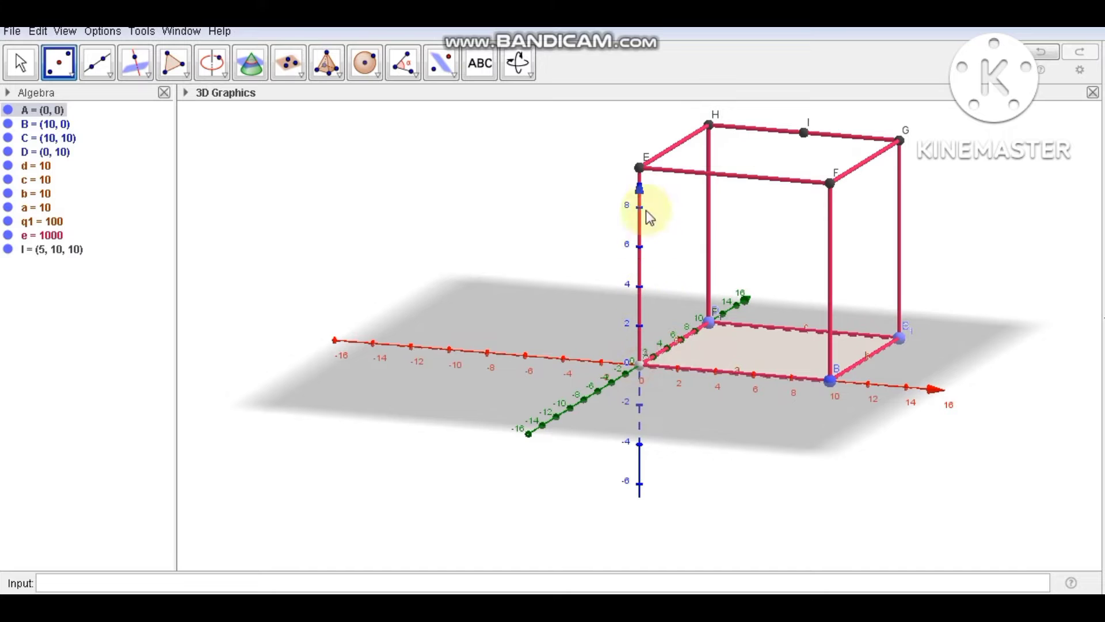
left_click(639, 168)
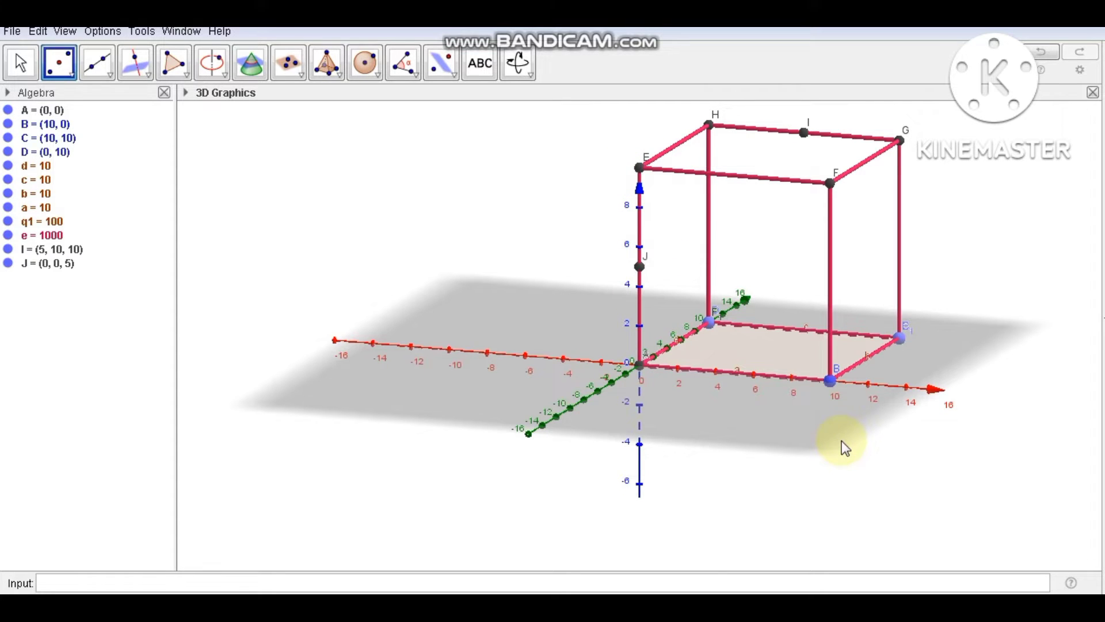
left_click(830, 379)
left_click(831, 183)
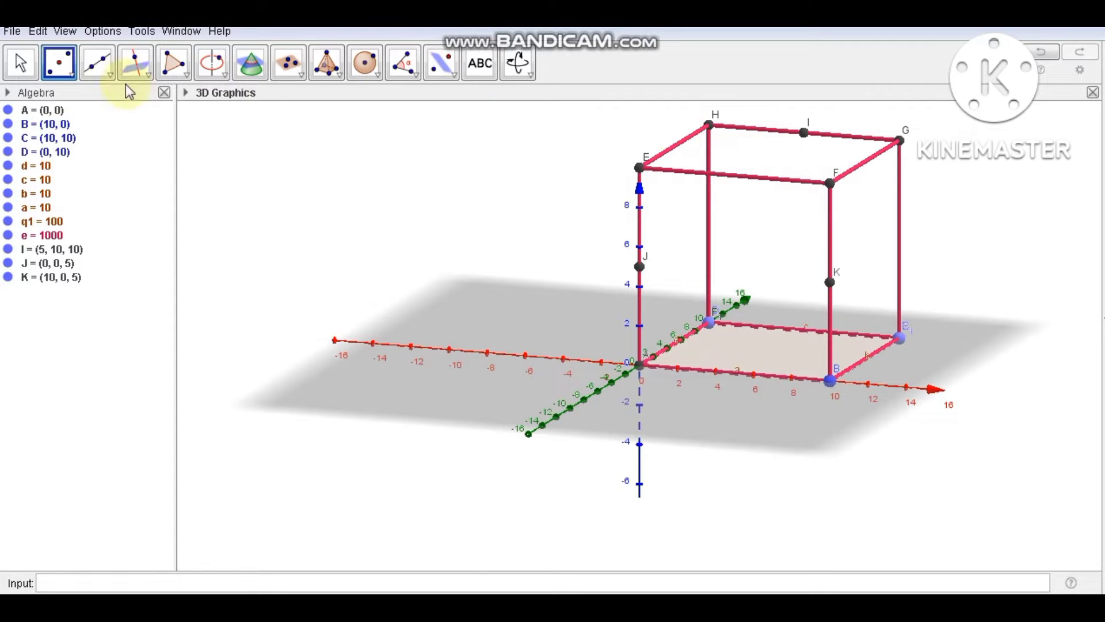
left_click(20, 63)
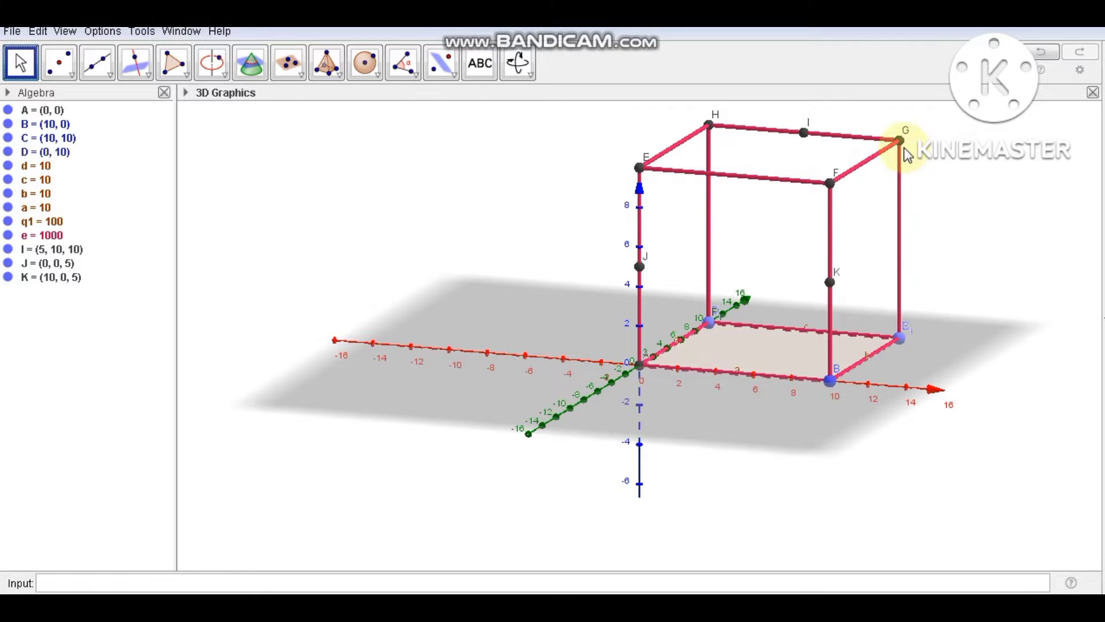
Rename the midpoint of edge GH as K and the midpoint of edge AE as L.
right_click(805, 133)
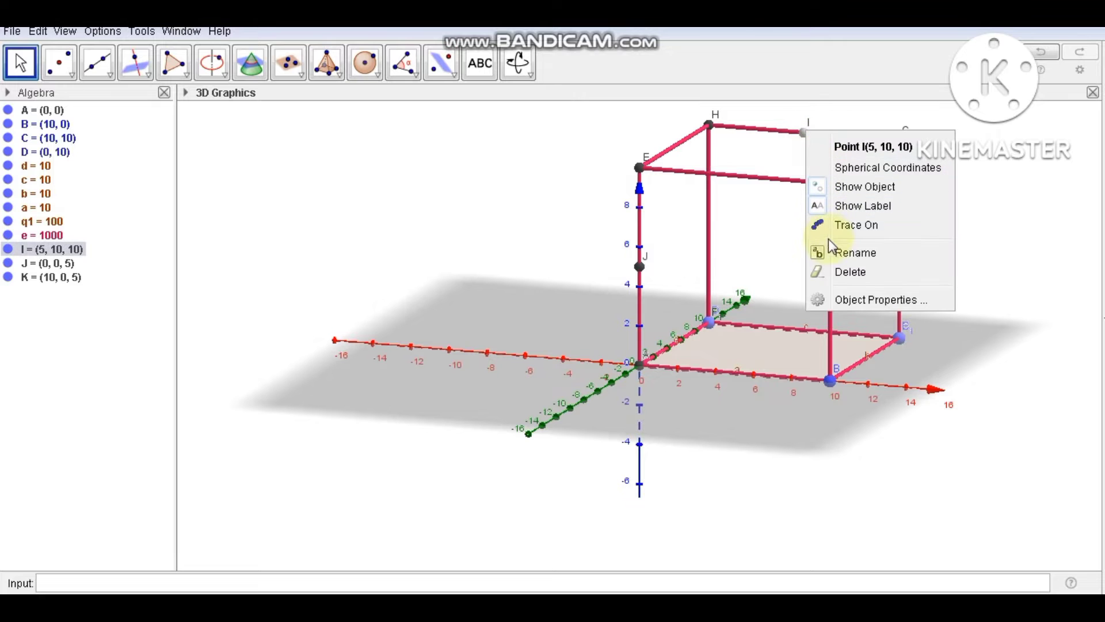
left_click(831, 254)
type("K")
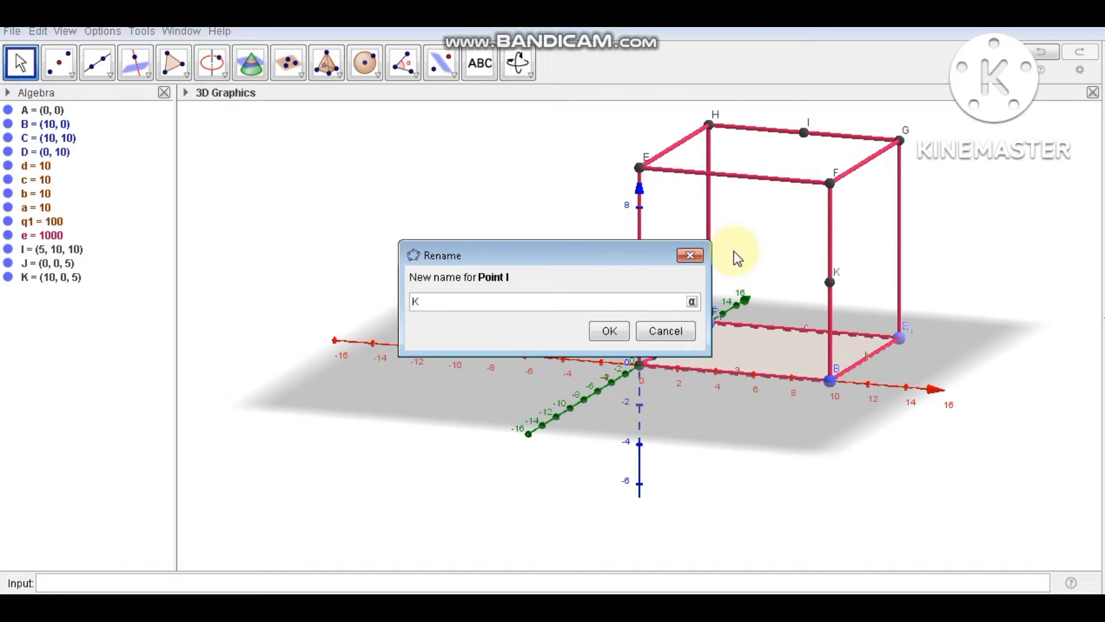
left_click(622, 337)
right_click(640, 266)
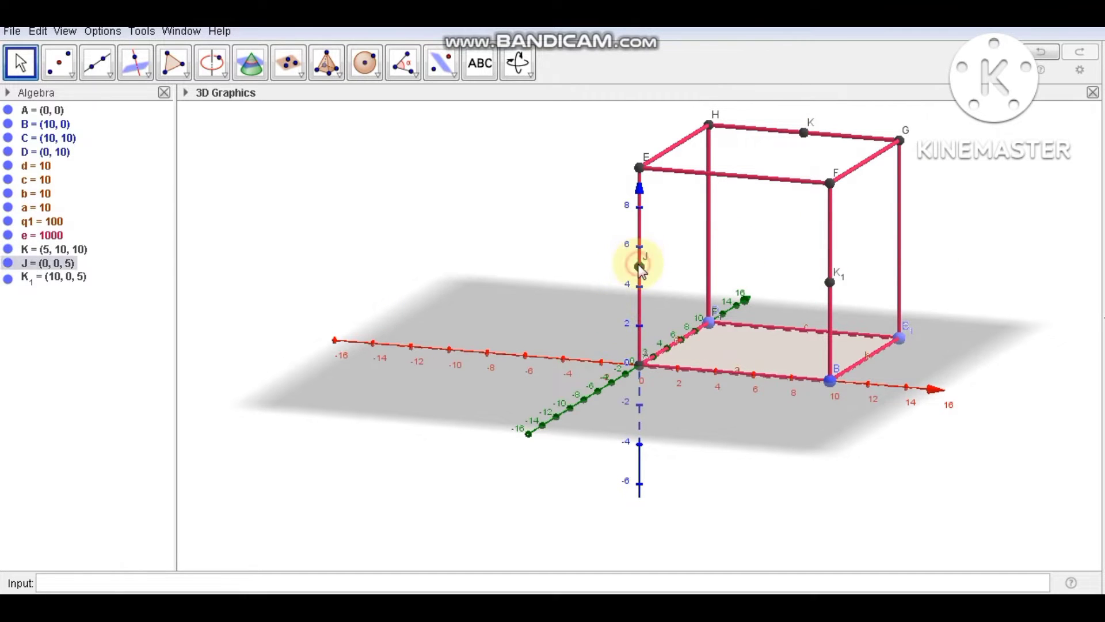
left_click(664, 388)
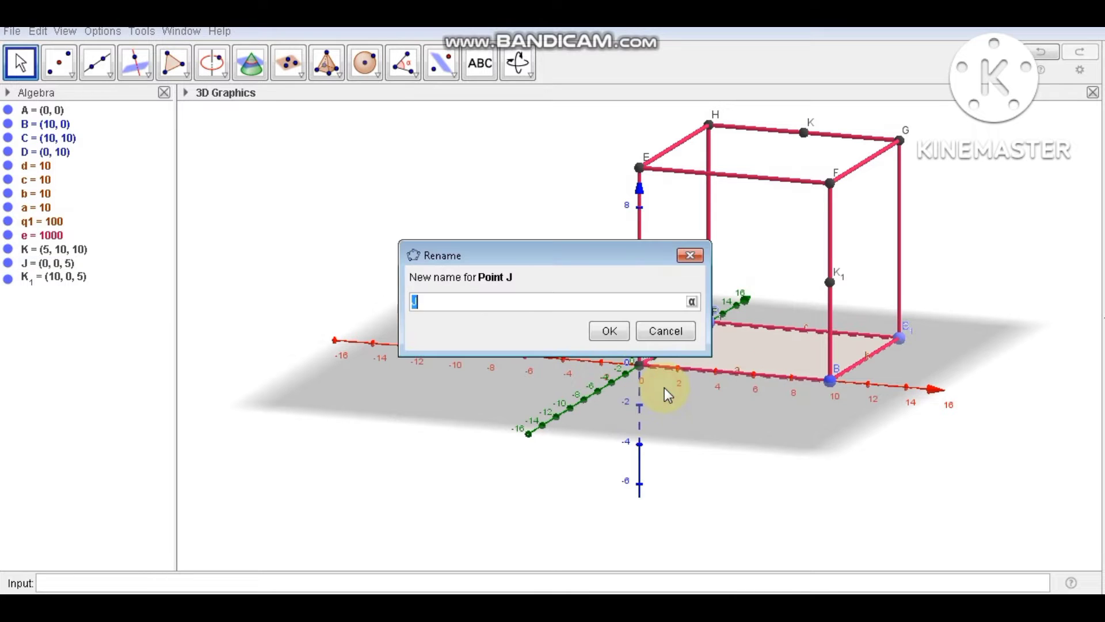
type("L")
left_click(604, 331)
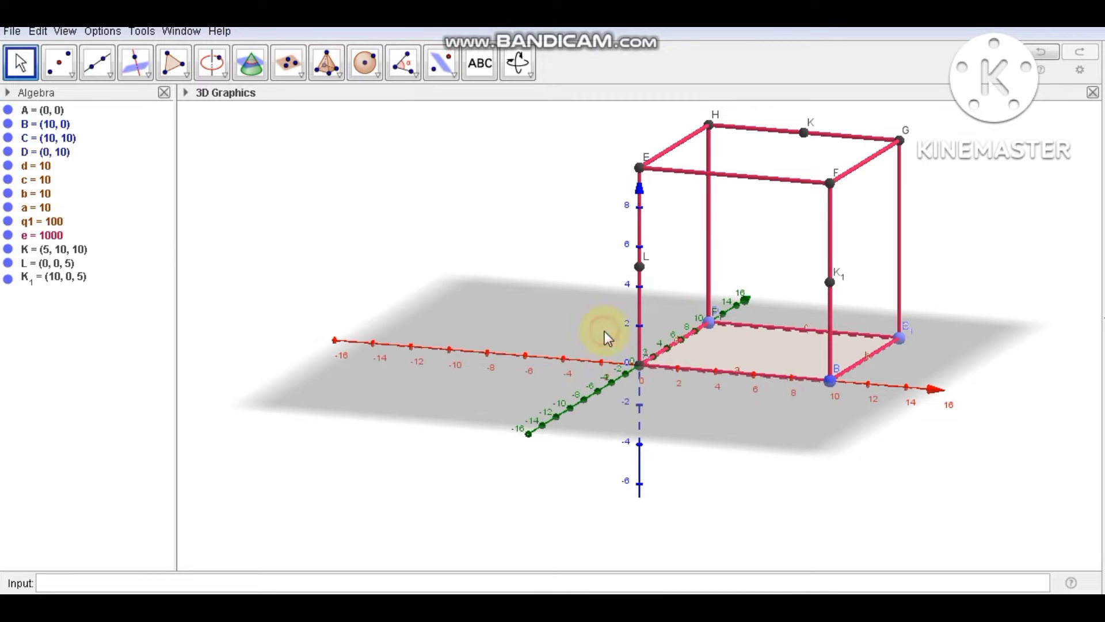
Rename the midpoint of edge BF as M.
right_click(830, 282)
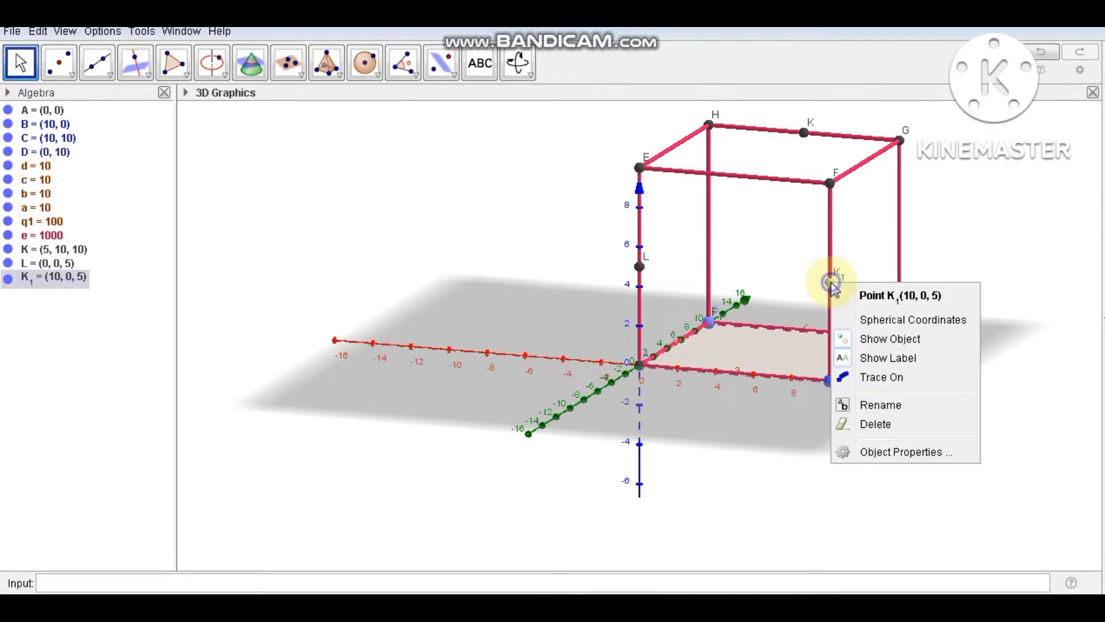
left_click(856, 404)
type("M")
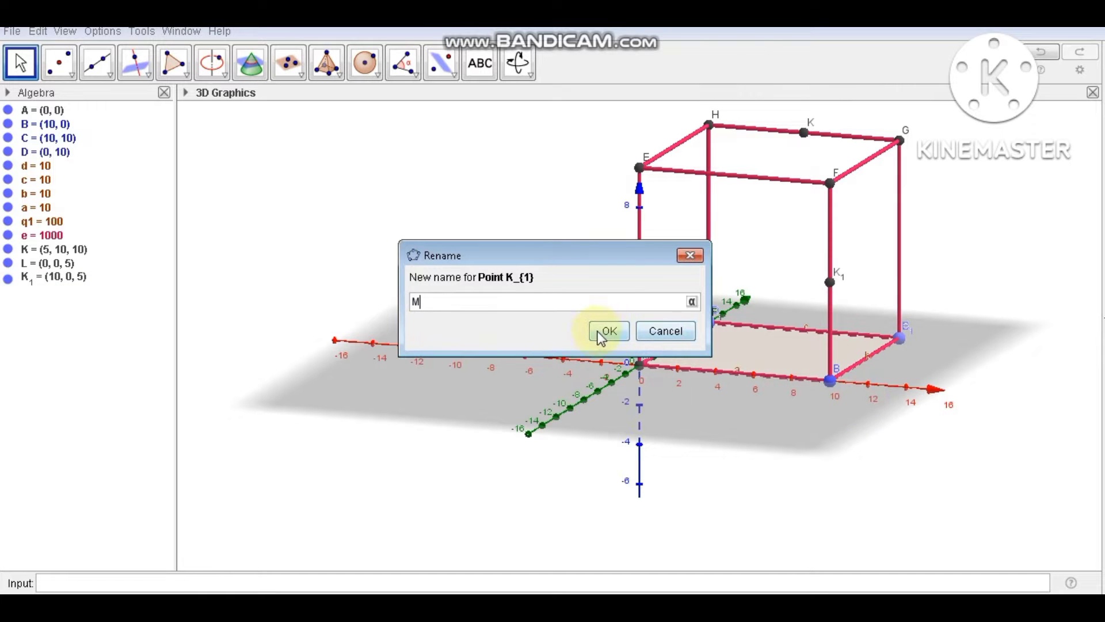
left_click(598, 331)
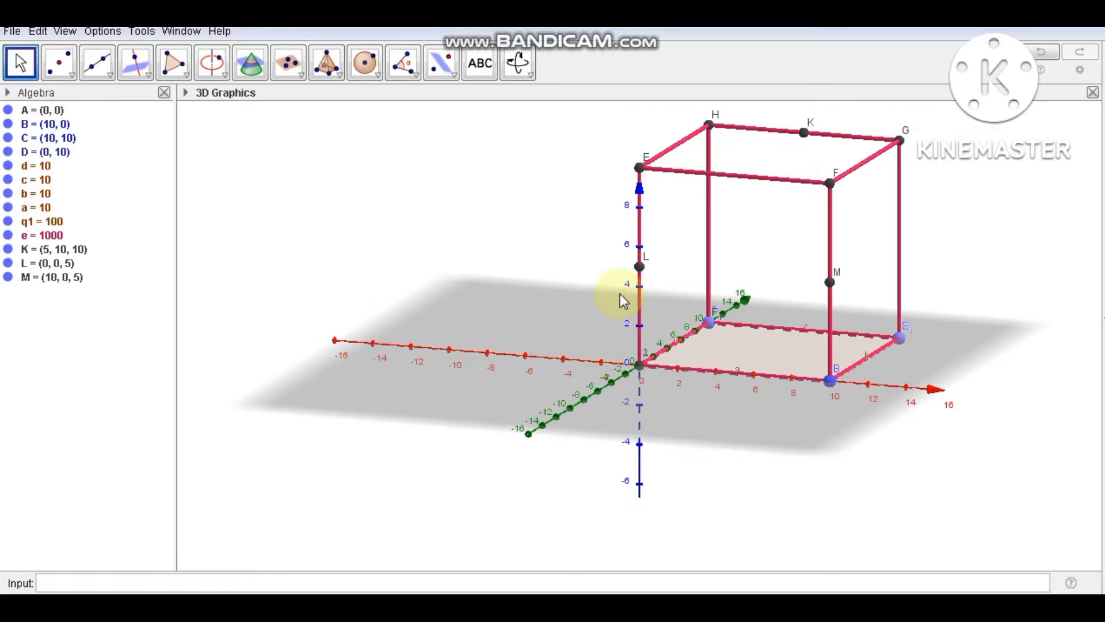
Draw a segment connecting midpoints L and M across the cube's front face.
left_click_drag(617, 295, 619, 294)
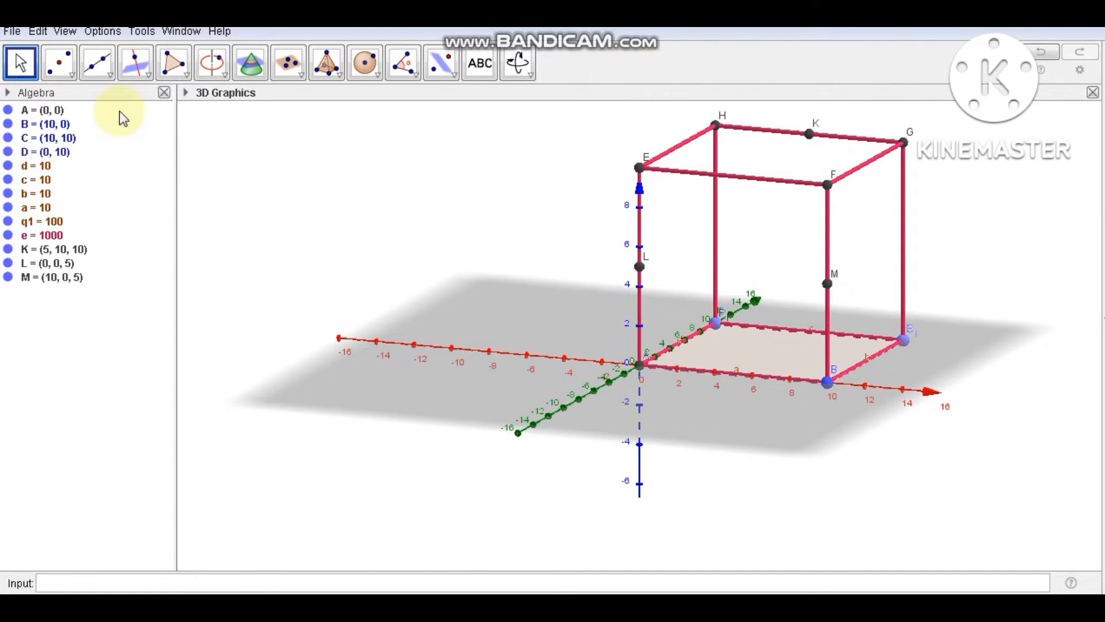
left_click(111, 76)
left_click(126, 136)
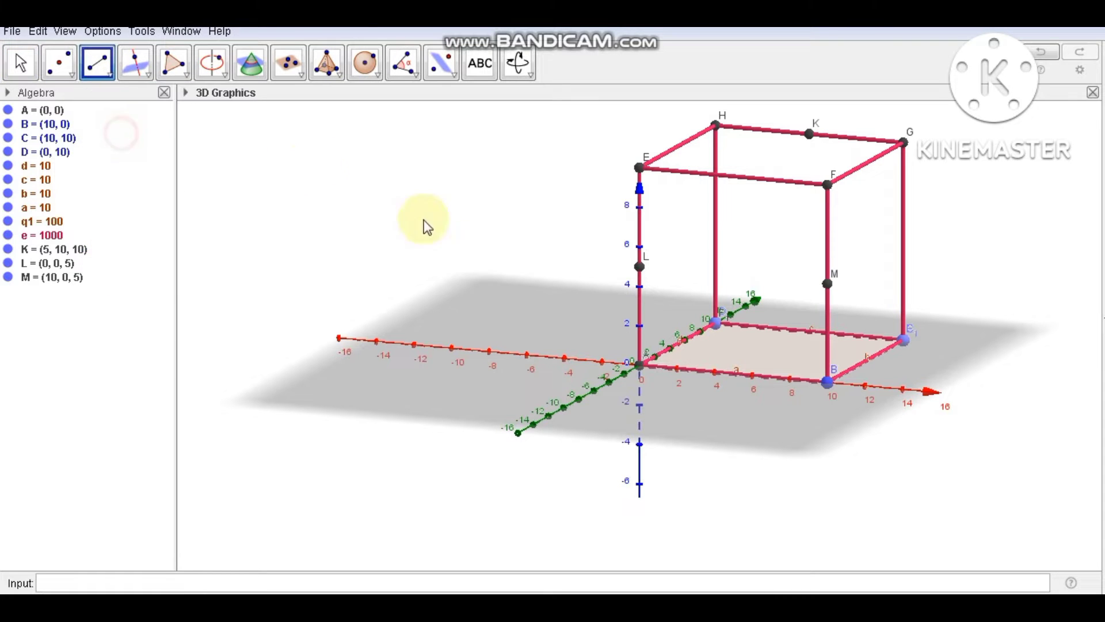
left_click(640, 266)
left_click(828, 283)
left_click(827, 283)
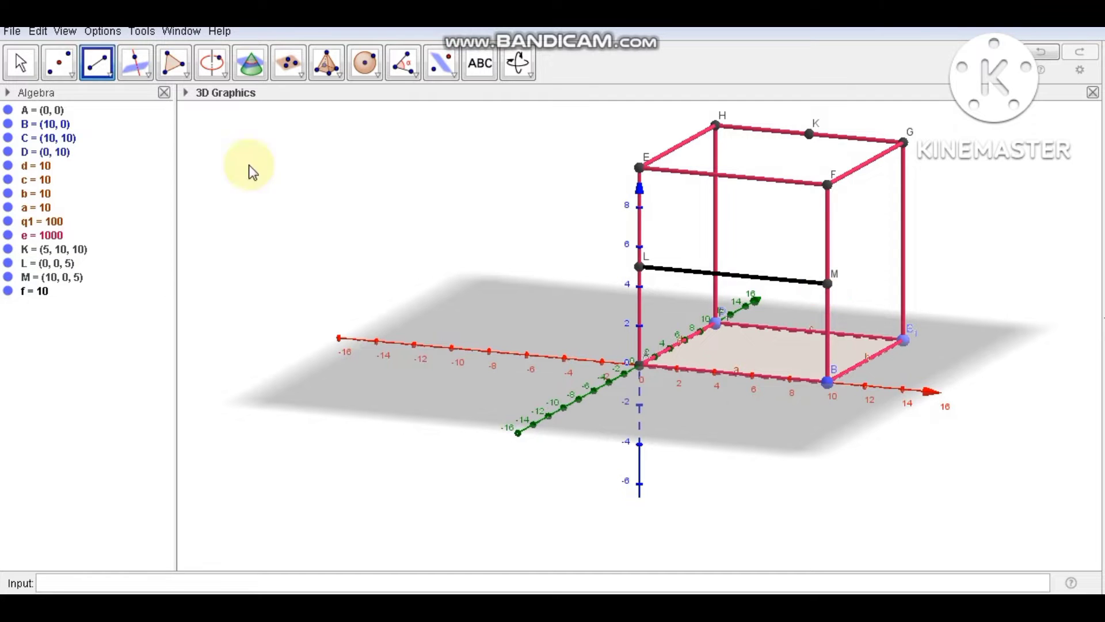
left_click(23, 67)
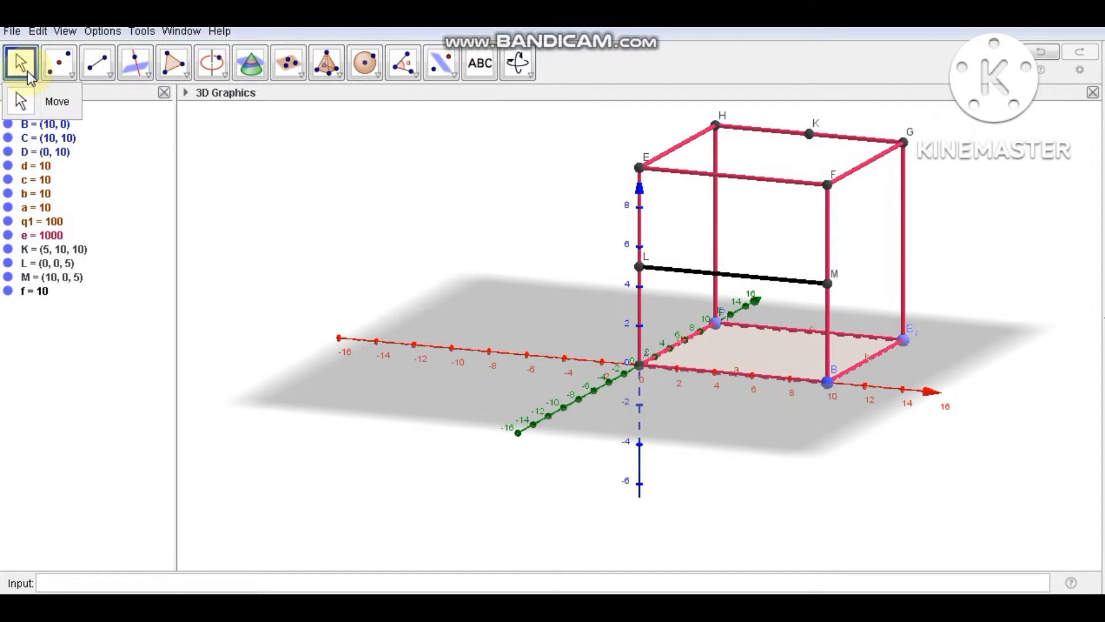
Create triangle KLM through the three midpoints with the Polygon tool.
left_click(136, 64)
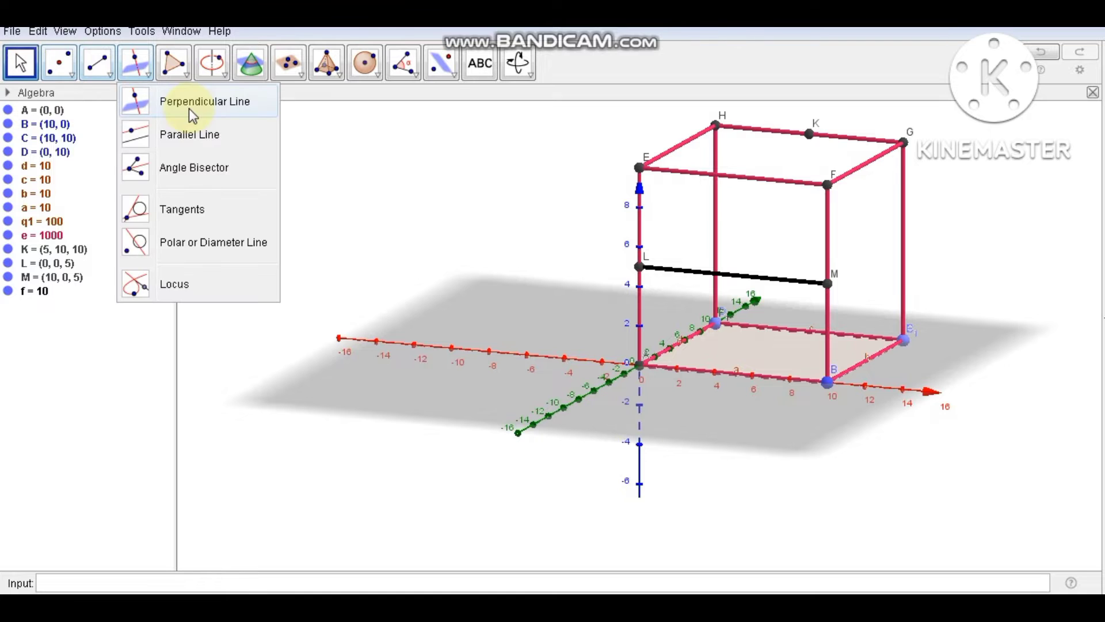
left_click(327, 63)
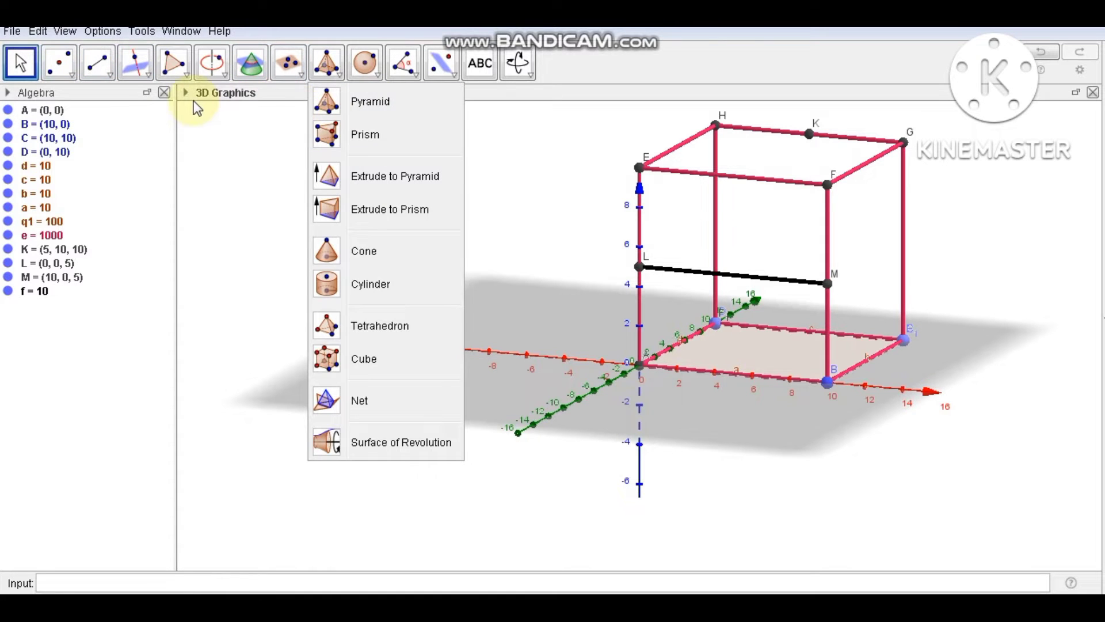
left_click(185, 74)
left_click(185, 75)
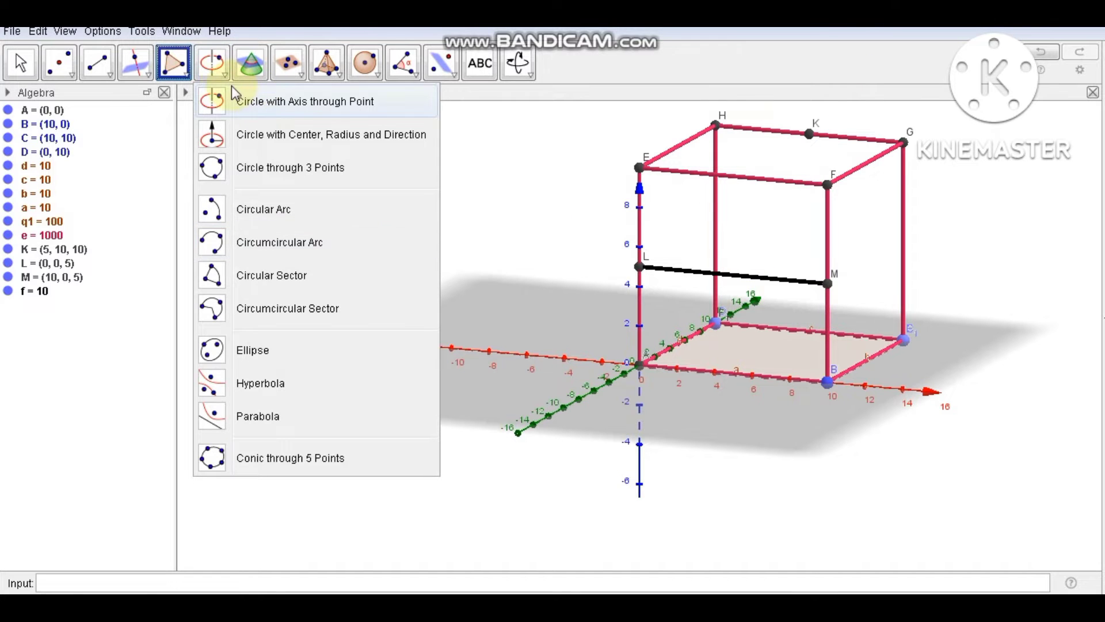
left_click(185, 77)
left_click(179, 103)
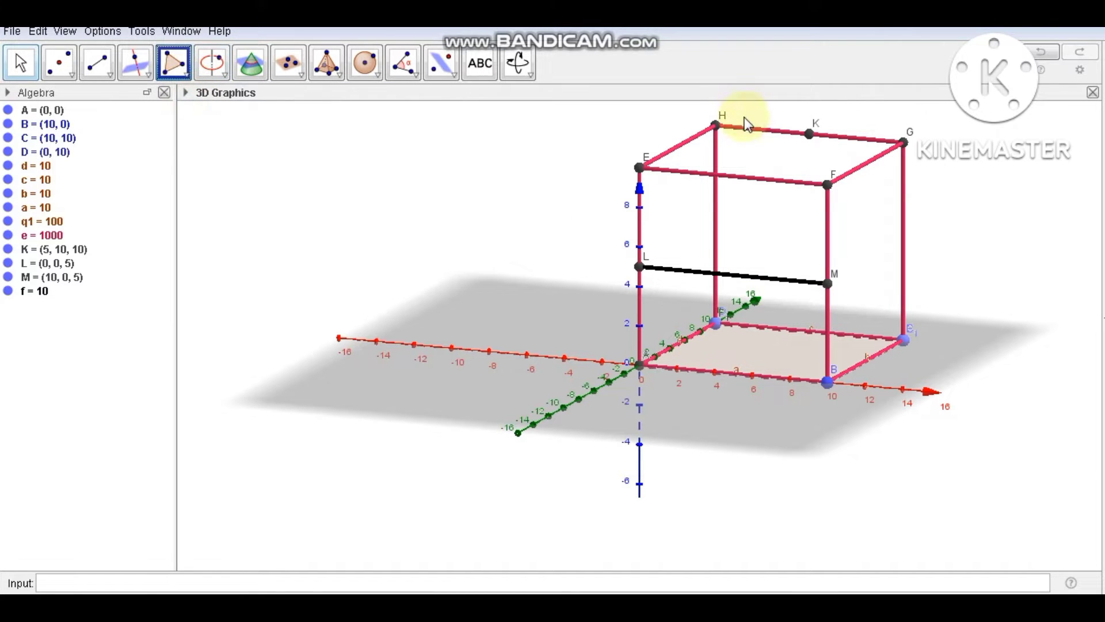
left_click(810, 134)
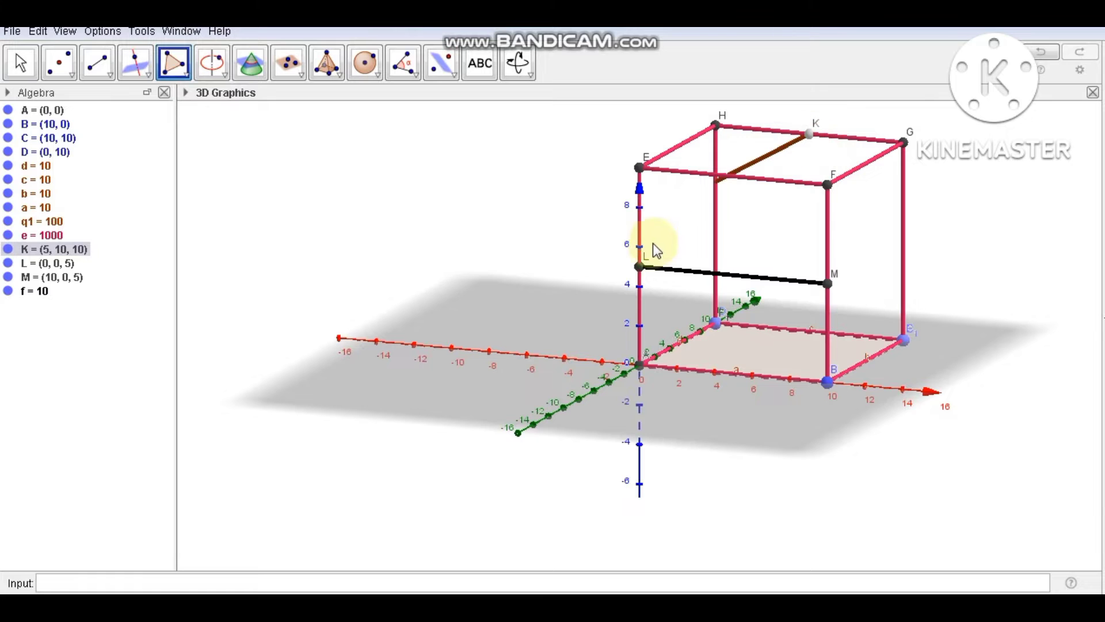
left_click(639, 267)
left_click(829, 284)
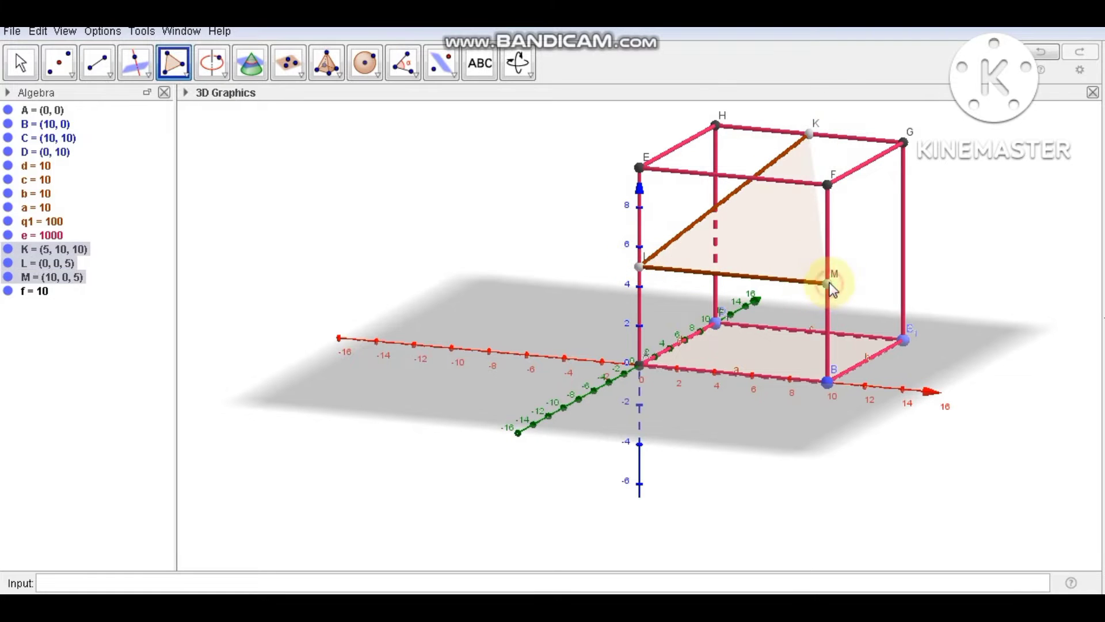
left_click(809, 132)
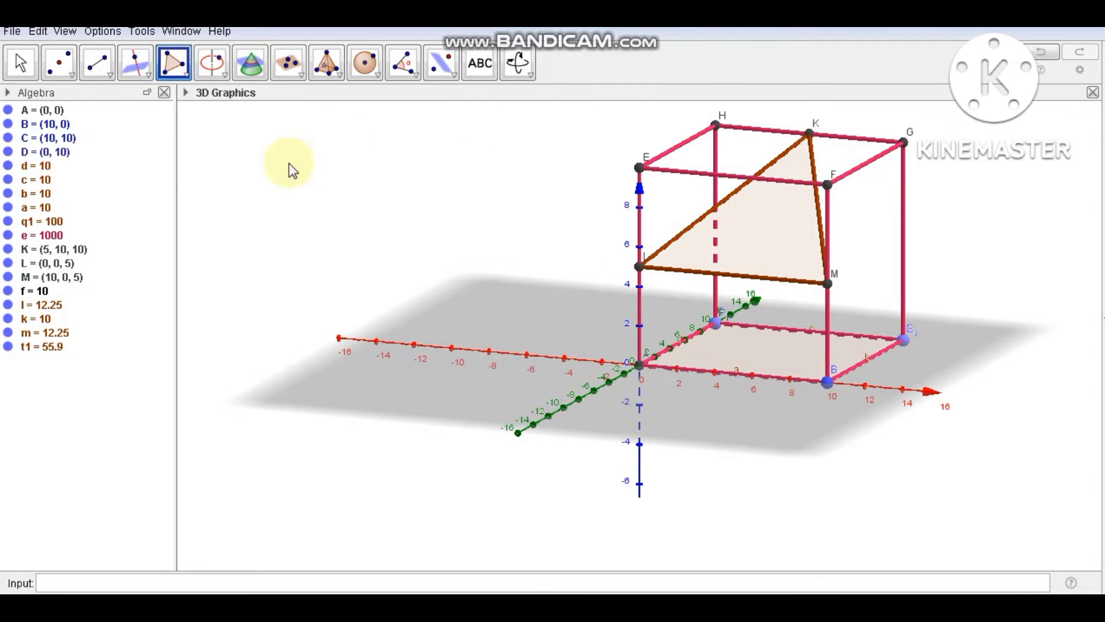
left_click(17, 60)
left_click(16, 59)
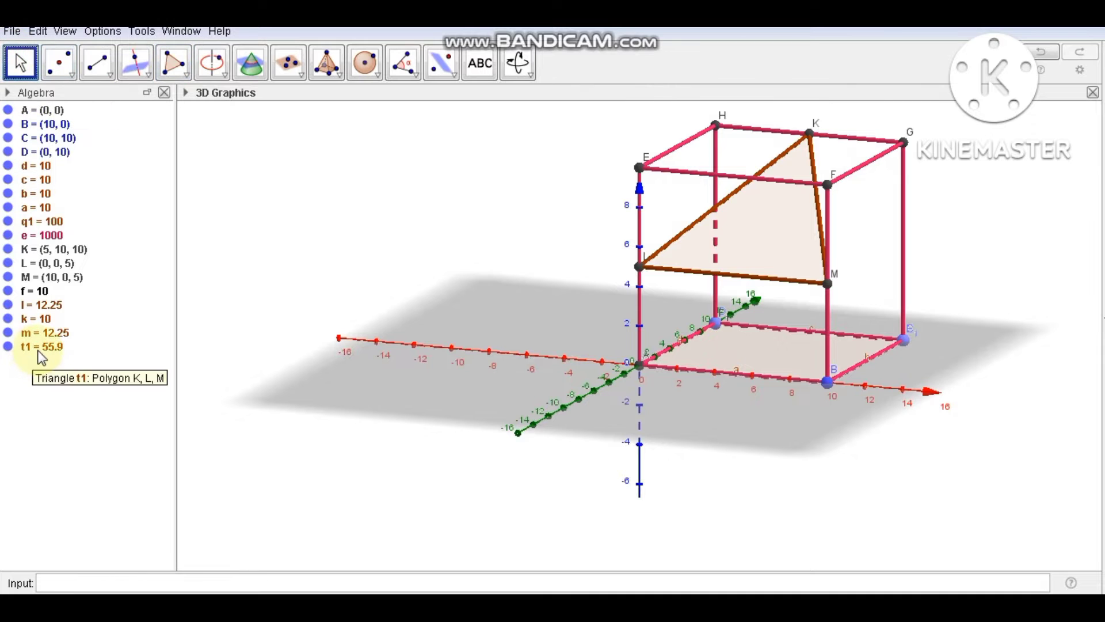
Change the colour of triangle KLM to light yellow-green (204, 255, 102) in its object properties, and deselect it.
left_click(39, 348)
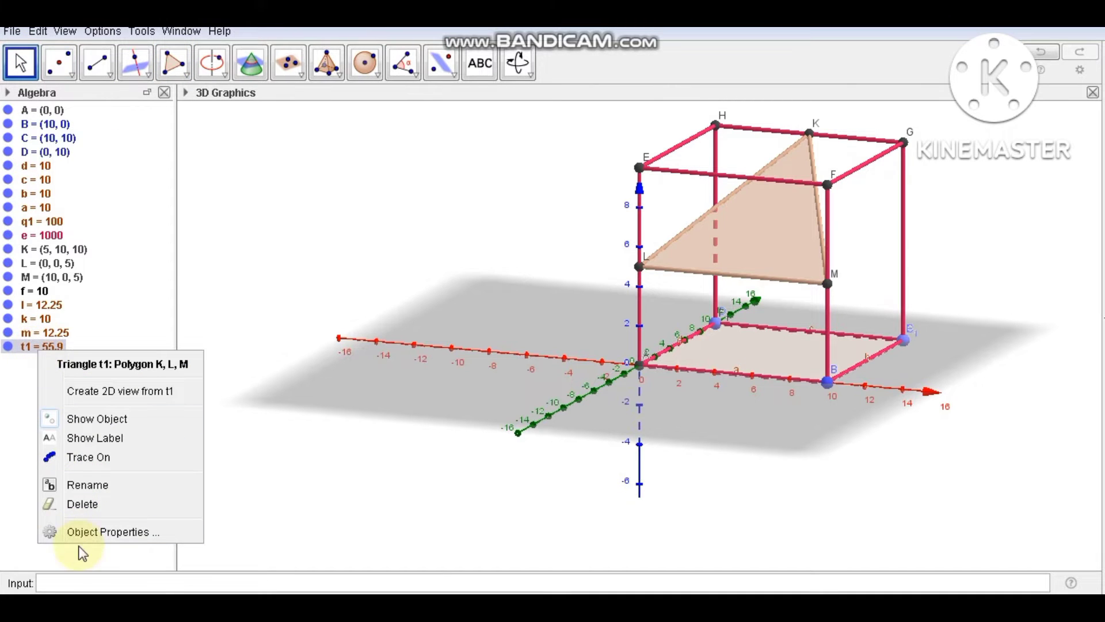
left_click(94, 530)
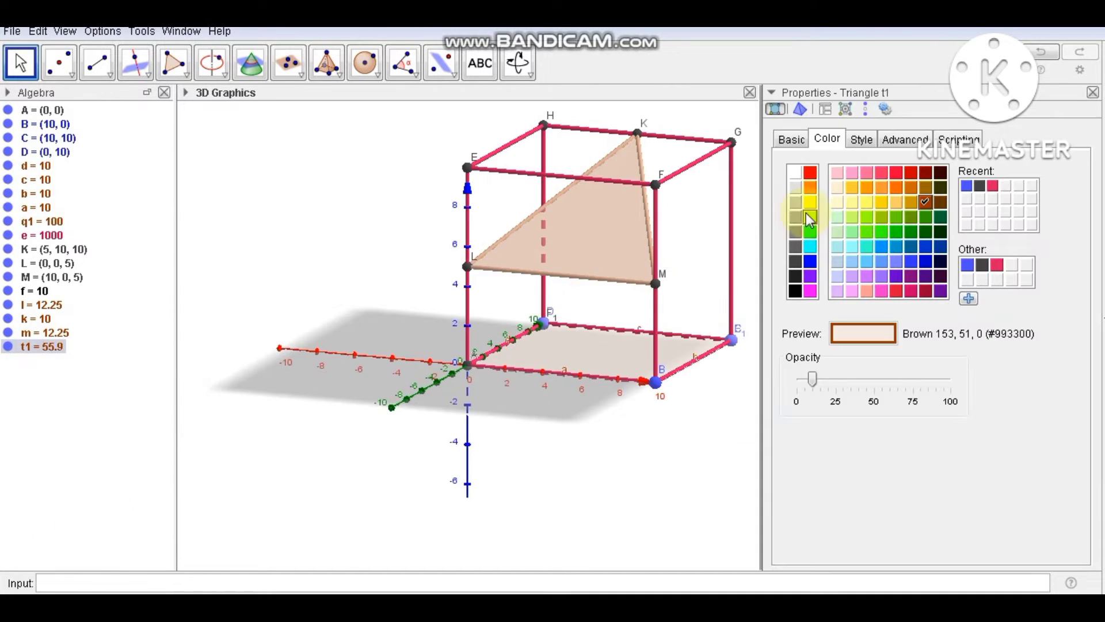
left_click(837, 216)
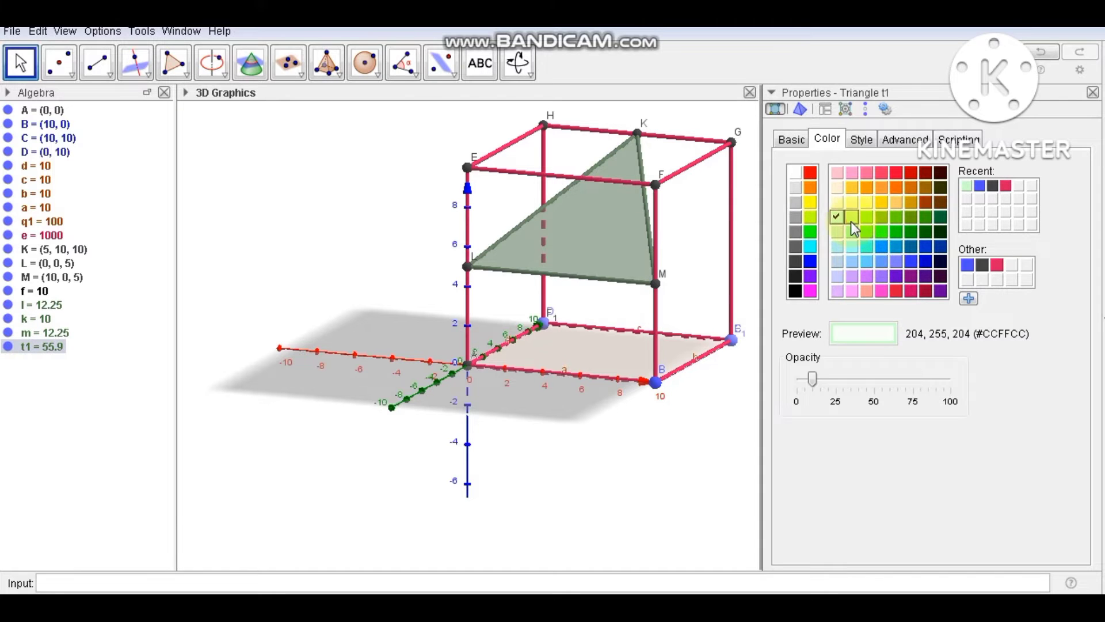
left_click(851, 217)
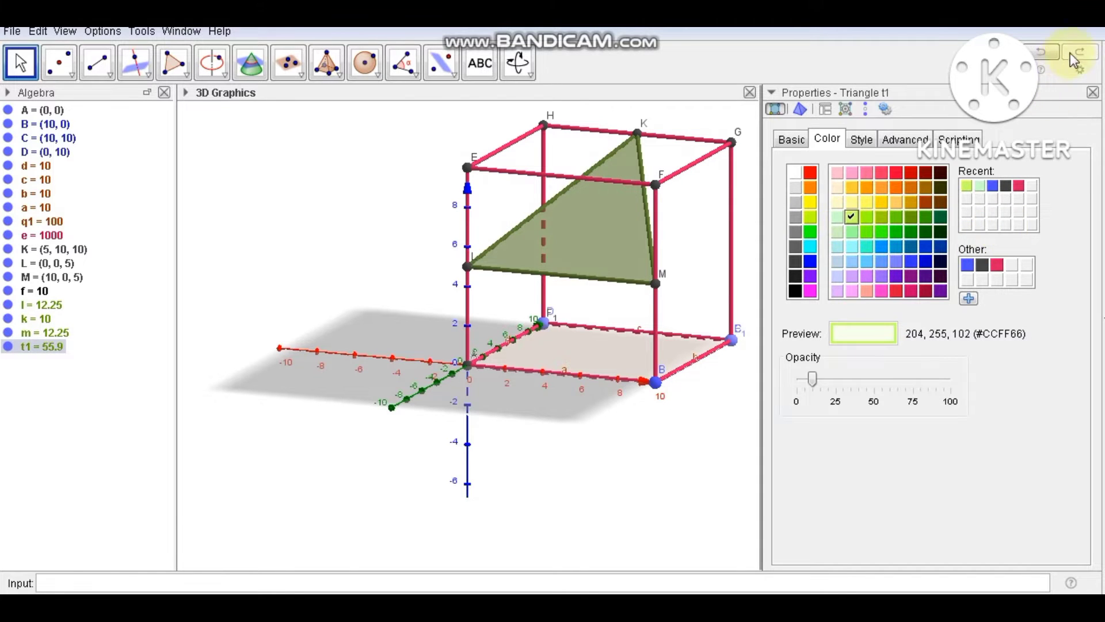
left_click(1093, 92)
mouse_move(883, 222)
left_mouse_down()
mouse_move(855, 215)
mouse_move(868, 230)
mouse_move(882, 218)
left_mouse_up()
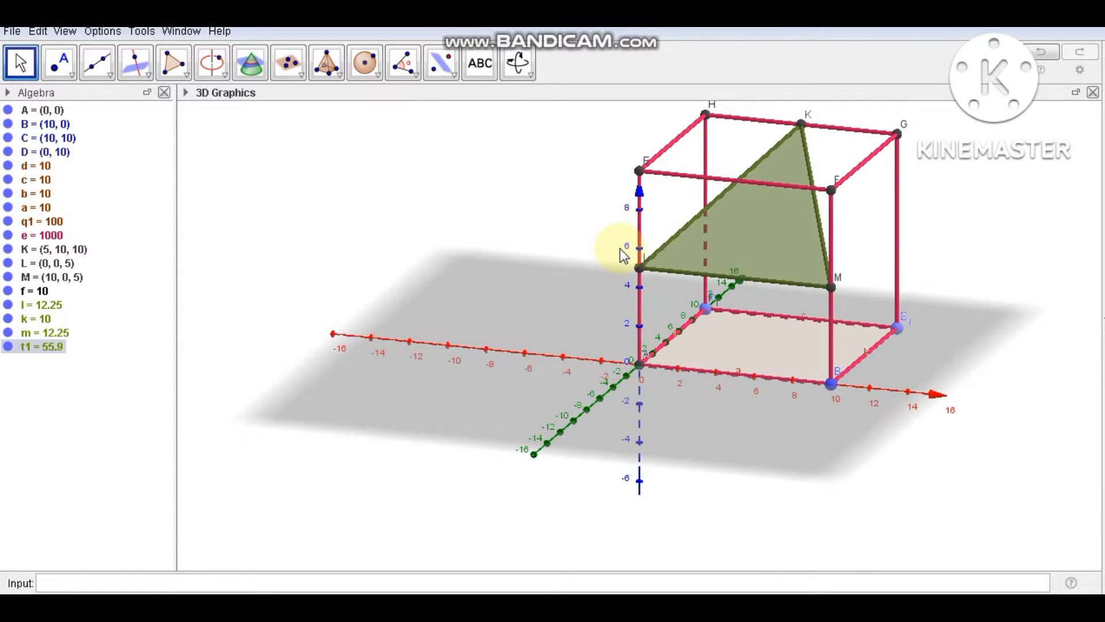
left_click(930, 249)
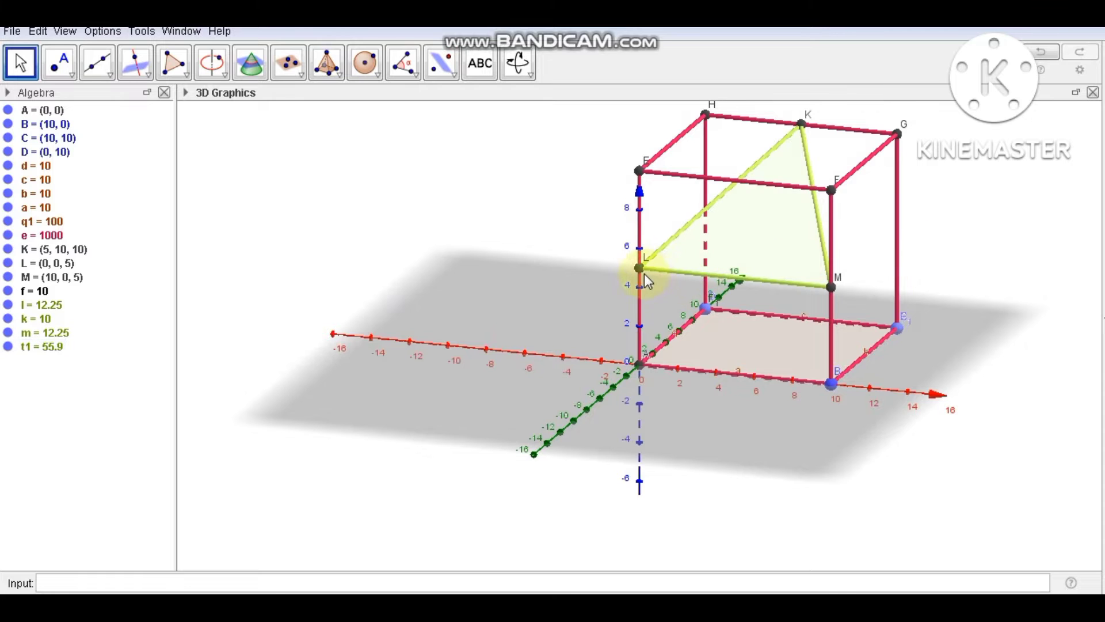
Construct the midpoint of side LM of the triangle from points L and M.
left_click(74, 71)
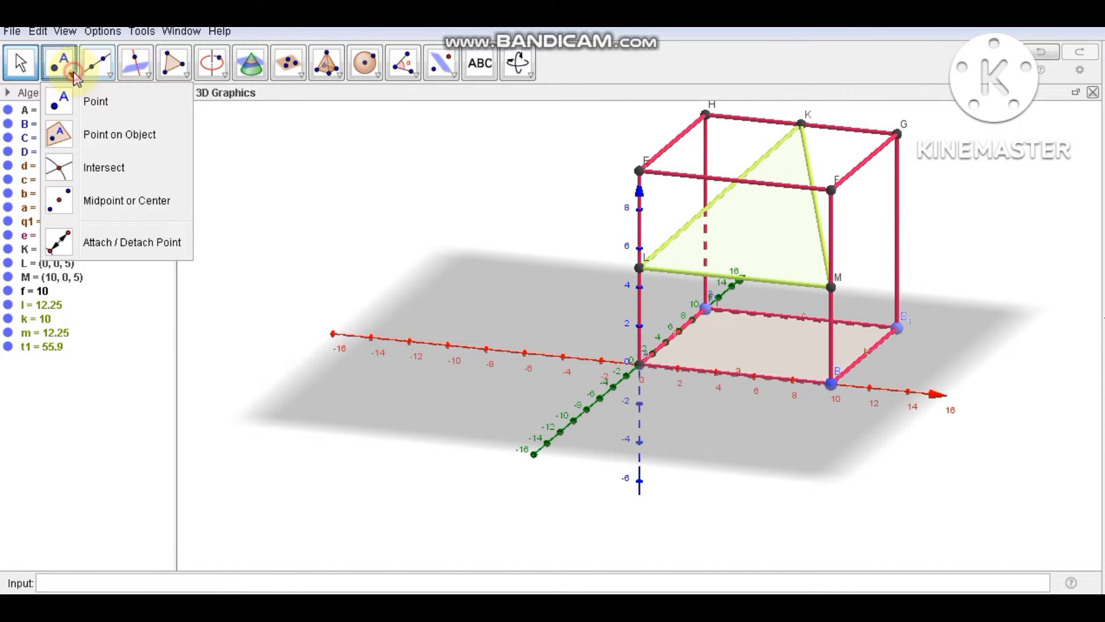
left_click(122, 209)
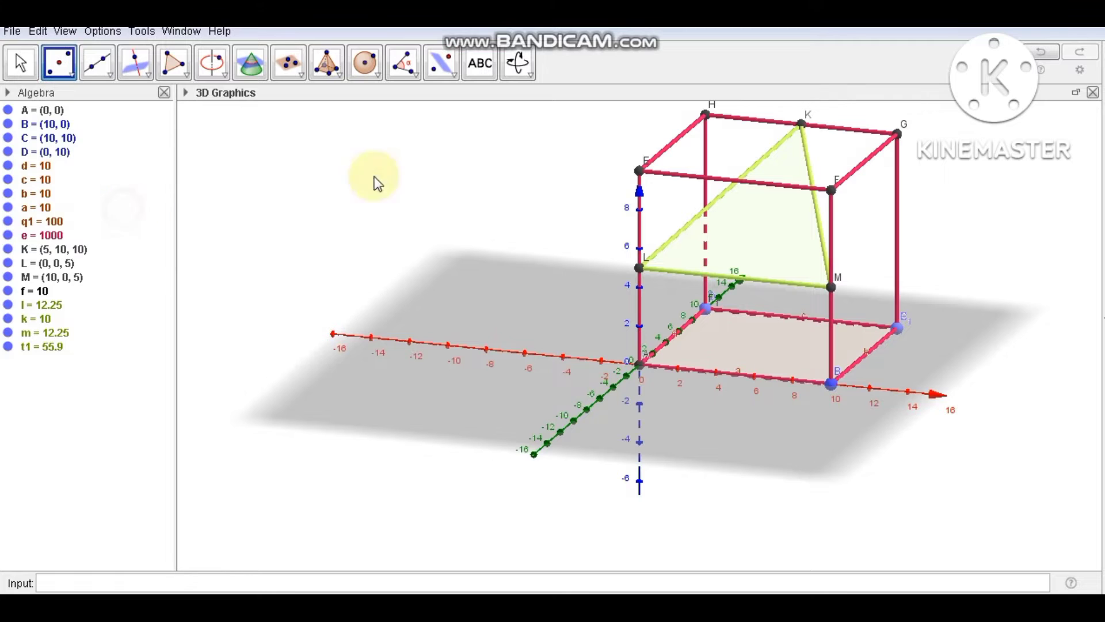
left_click(640, 268)
left_click(832, 286)
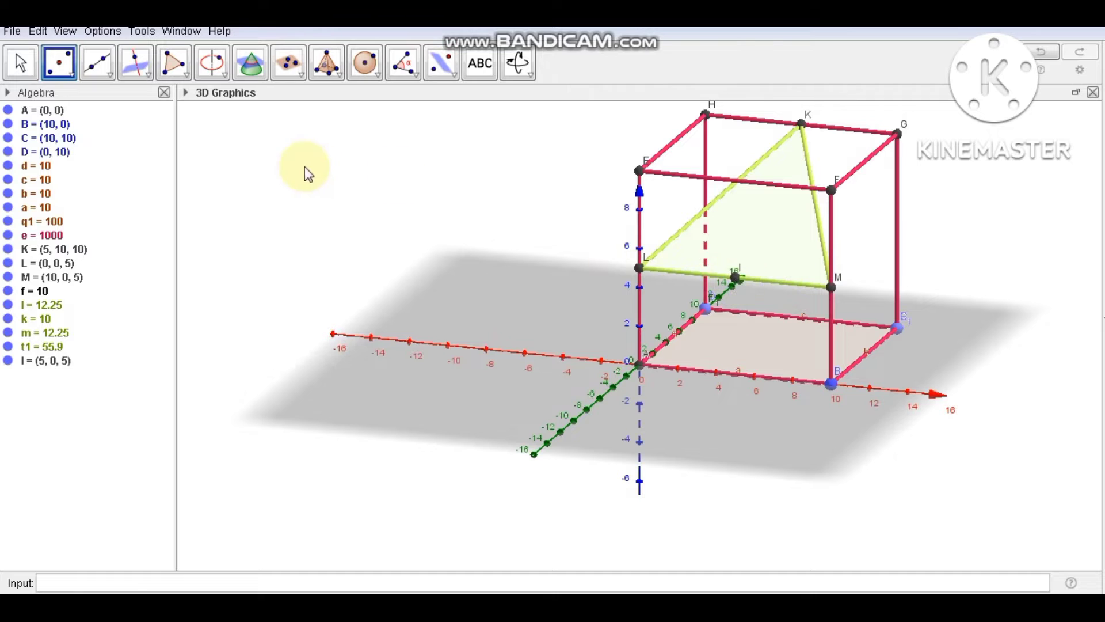
left_click(14, 71)
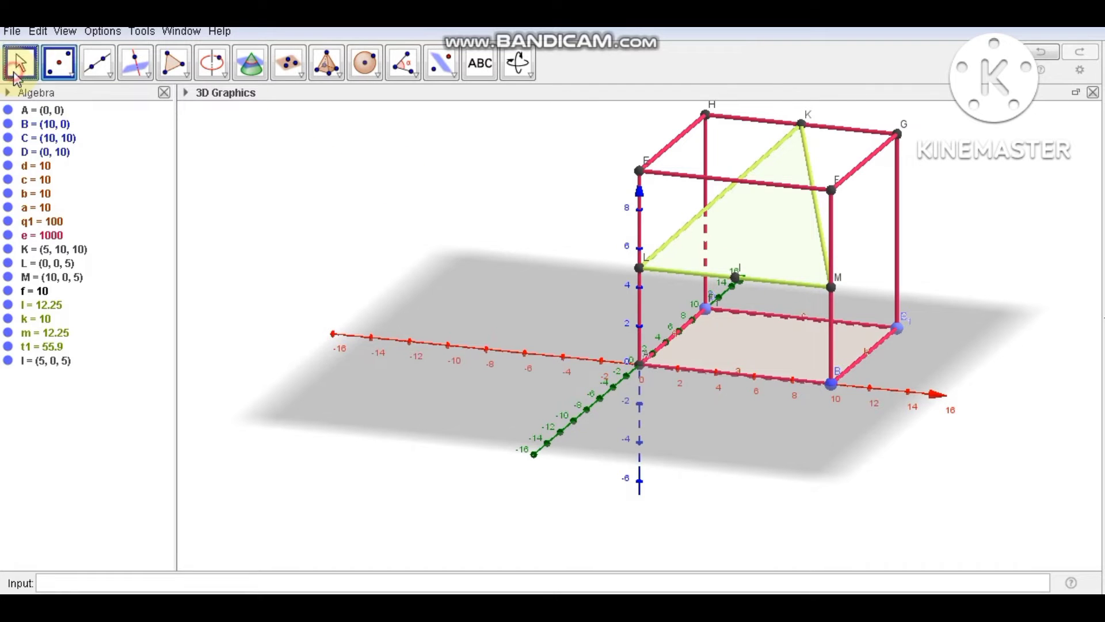
left_click(444, 72)
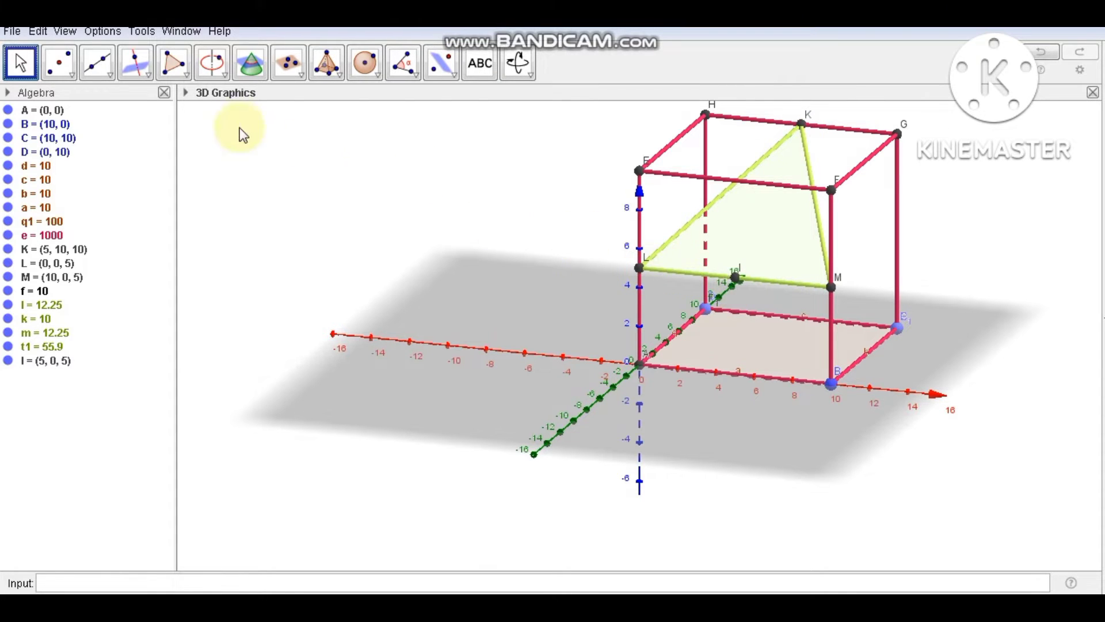
Draw a segment from K to the midpoint of LM inside the triangle.
left_click(97, 72)
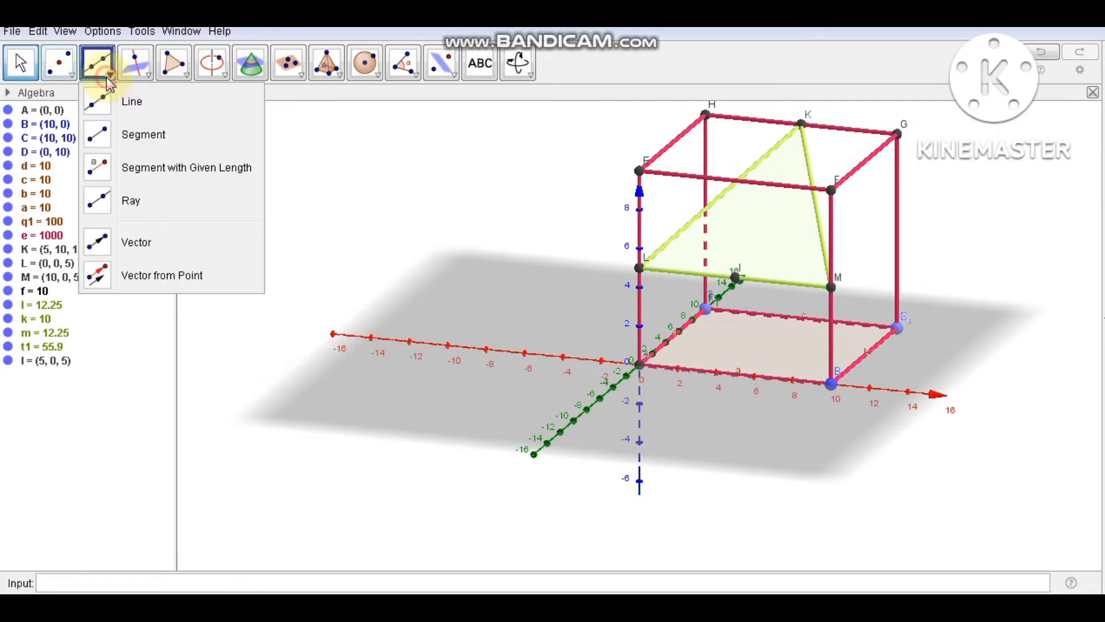
left_click(111, 131)
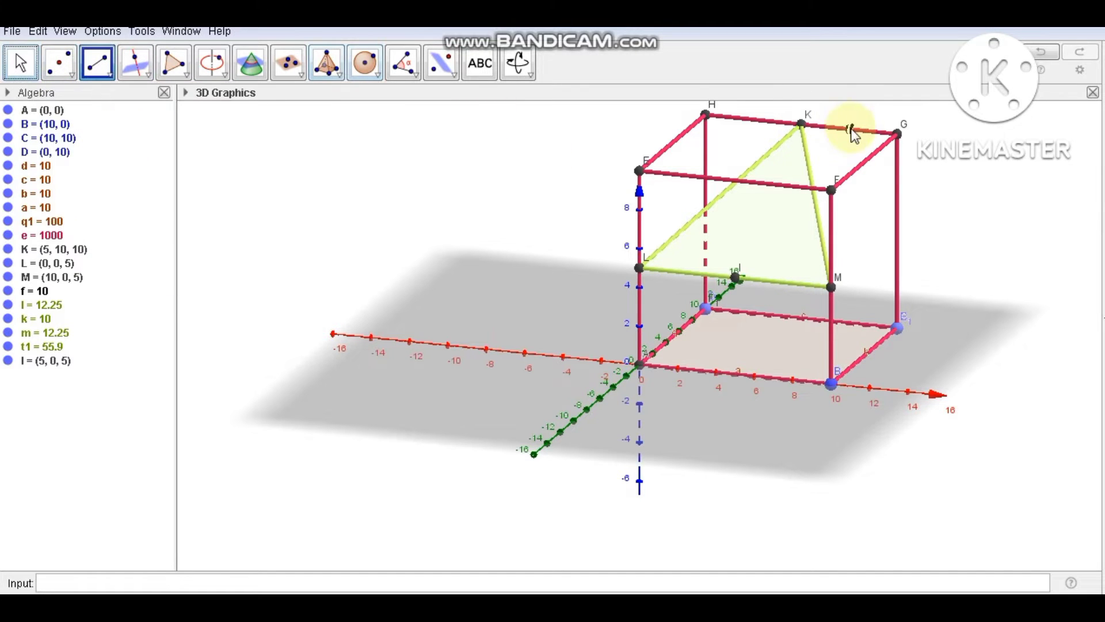
left_click(801, 123)
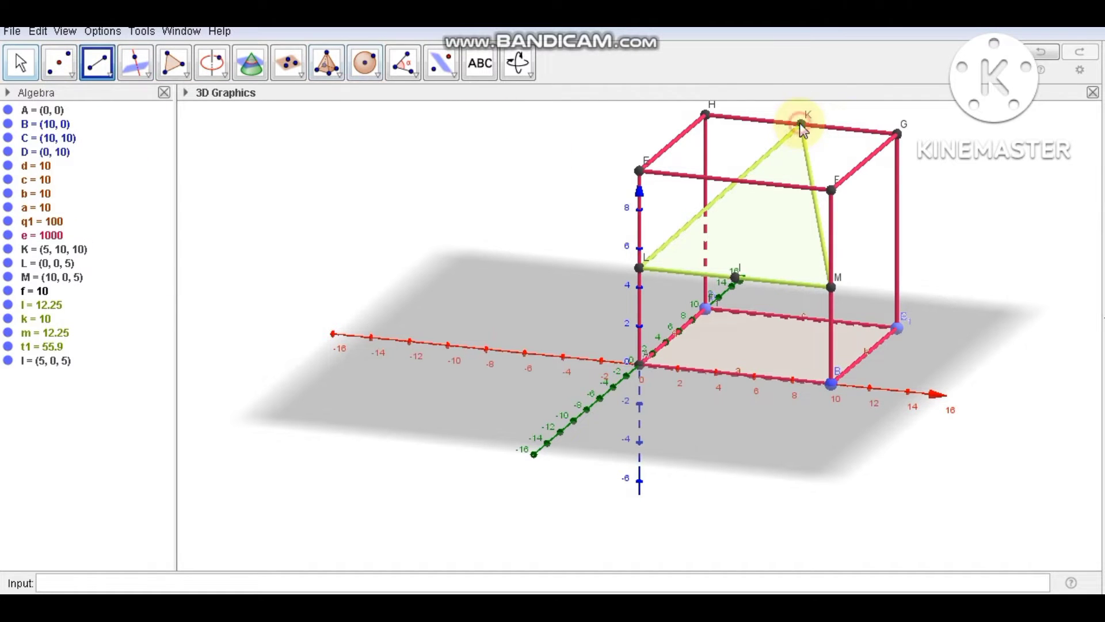
left_click(739, 278)
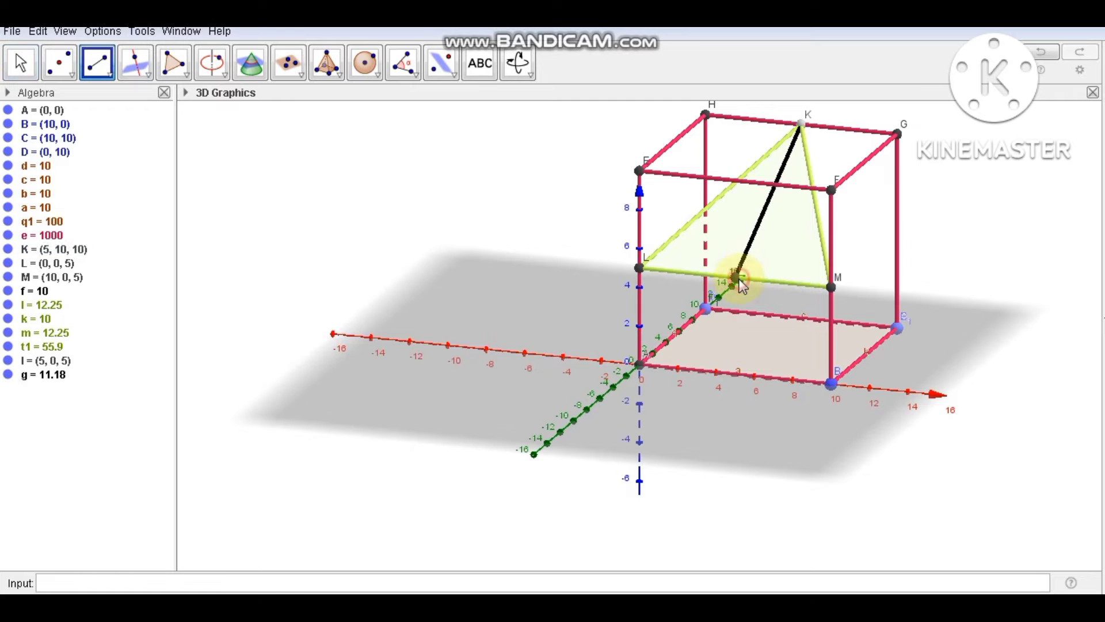
left_click(21, 68)
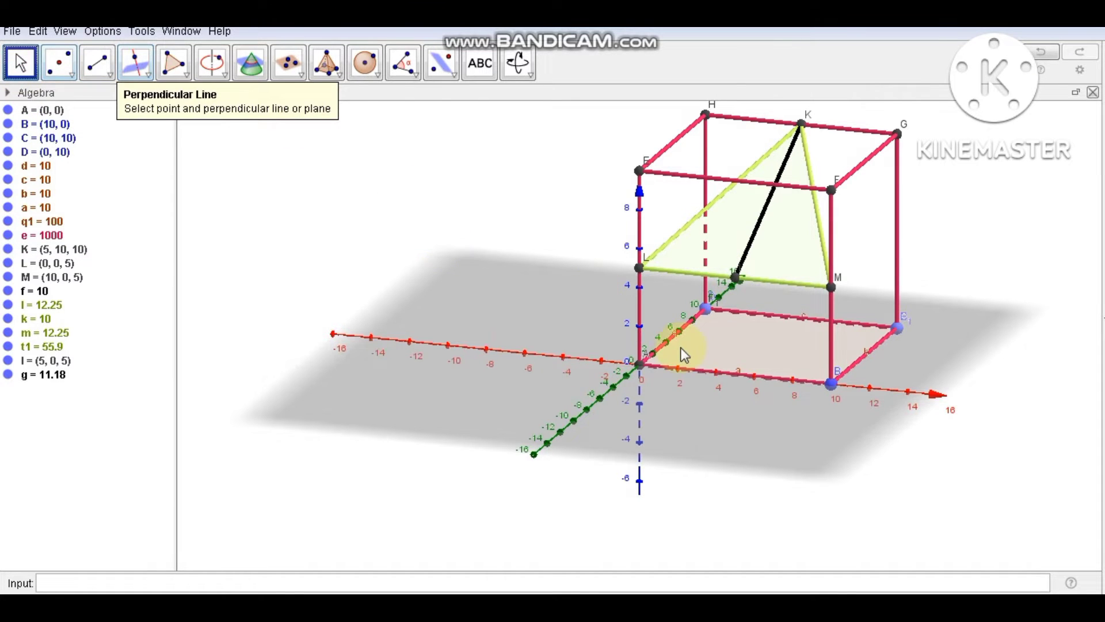
Select the segment from K to the midpoint of LM and inspect its length and position within the cube.
left_click_drag(680, 347, 654, 348)
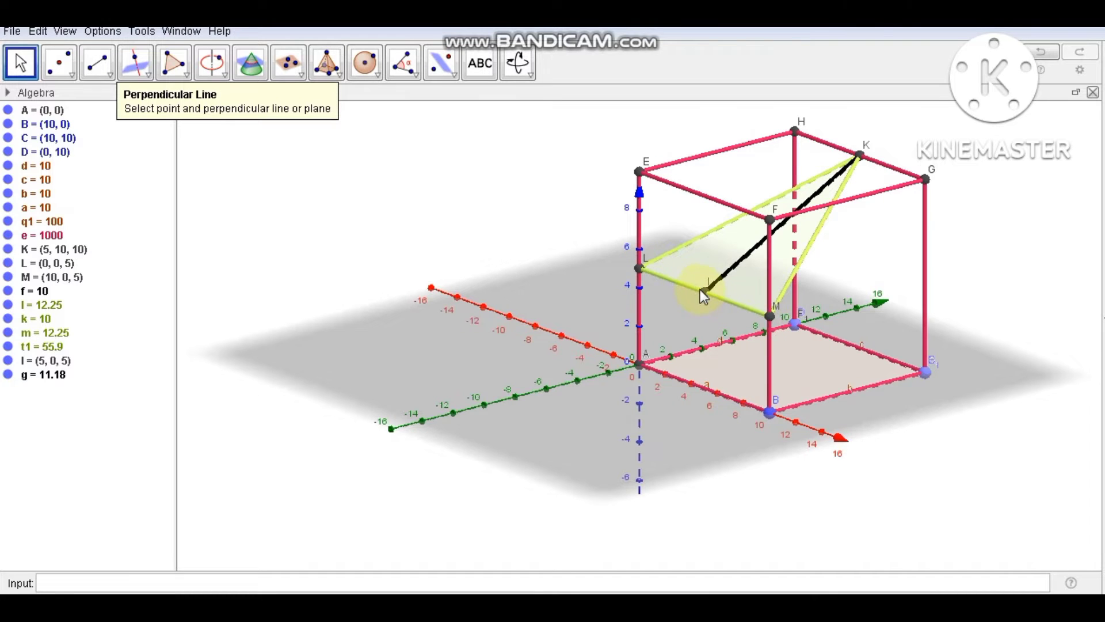
left_click(50, 381)
left_click_drag(535, 282, 551, 284)
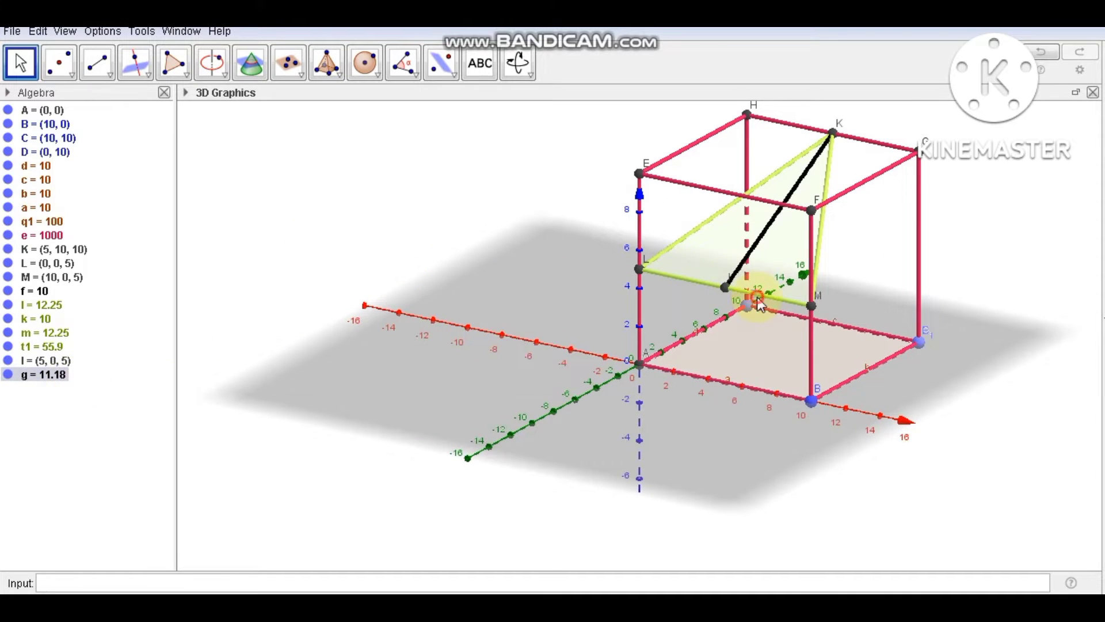
left_click_drag(733, 332, 720, 335)
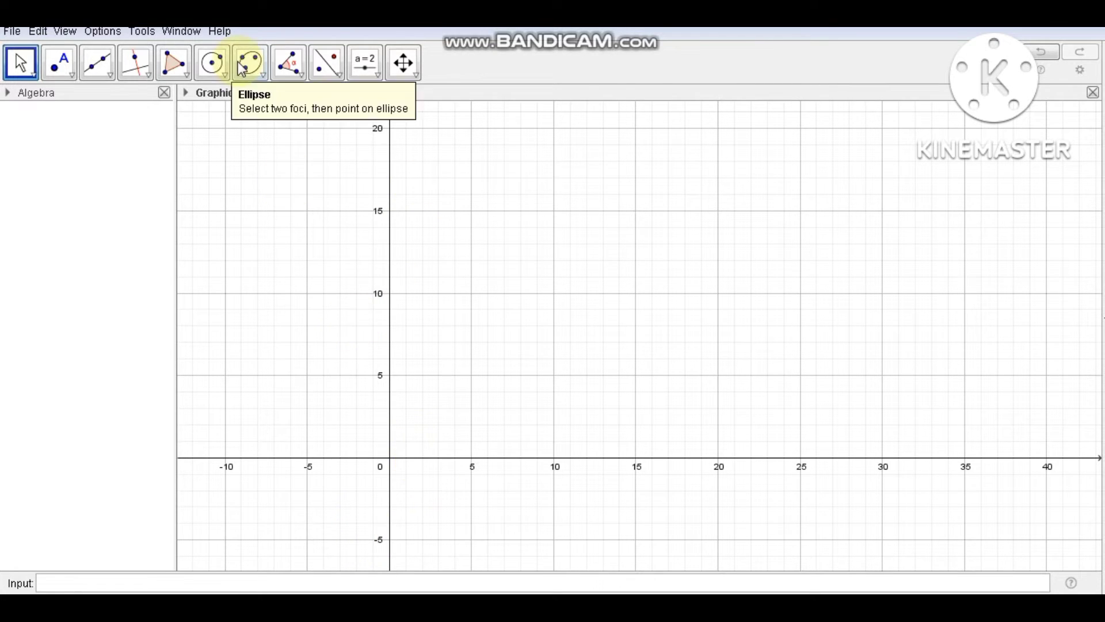
Draw square ABCD in the new 2D construction with the Polygon tool, using vertices (0, 0), (15, 0), (15, 15) and (0, 15).
left_click(188, 74)
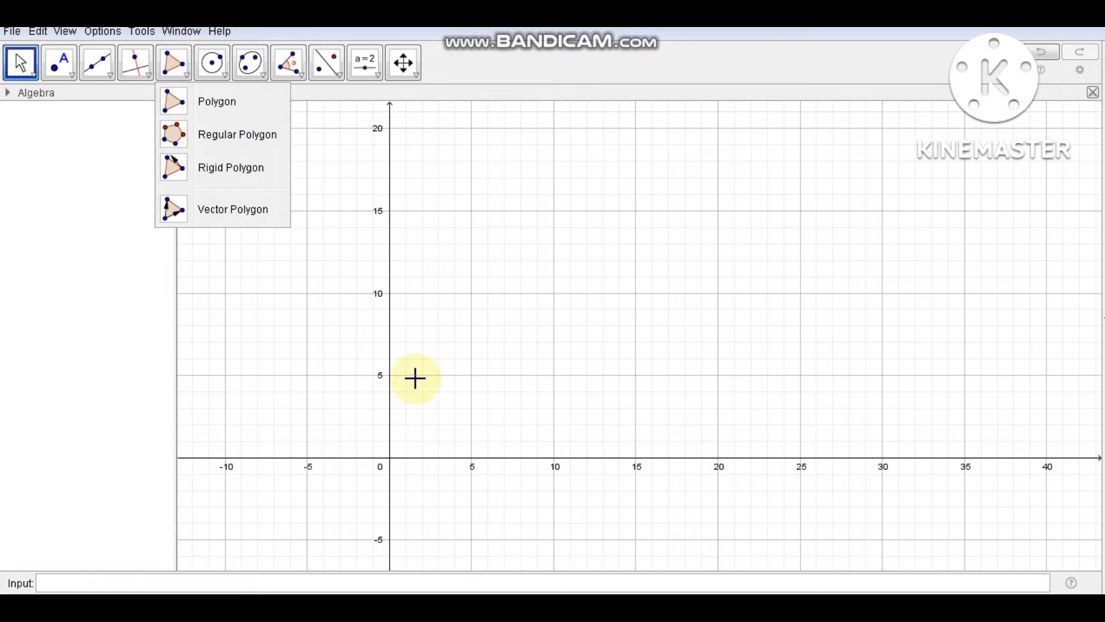
left_click(288, 62)
left_click(185, 73)
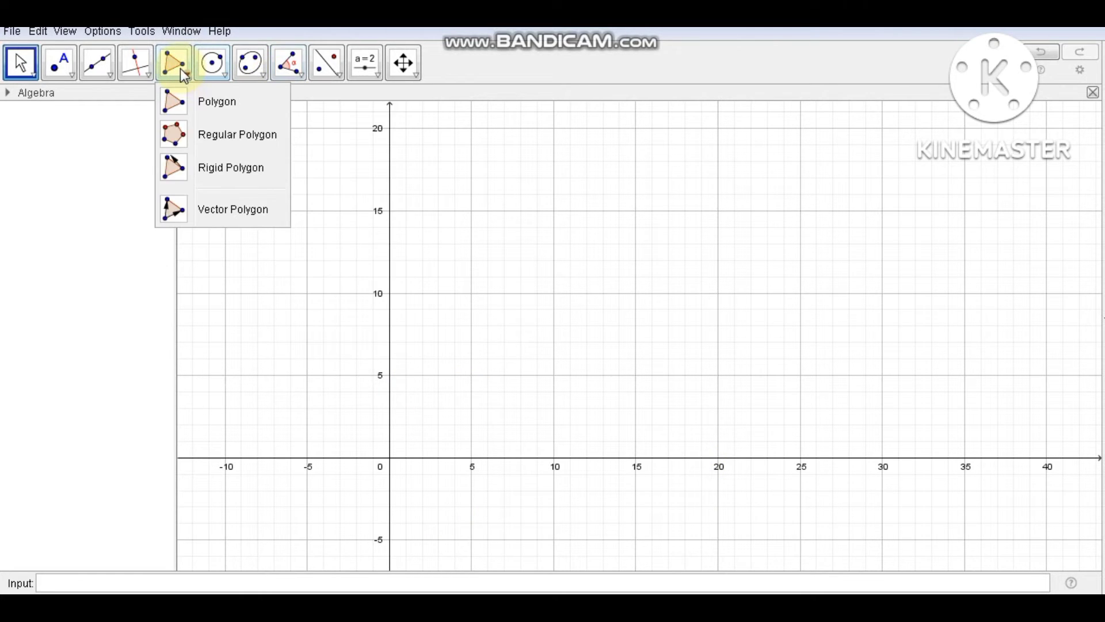
left_click(189, 99)
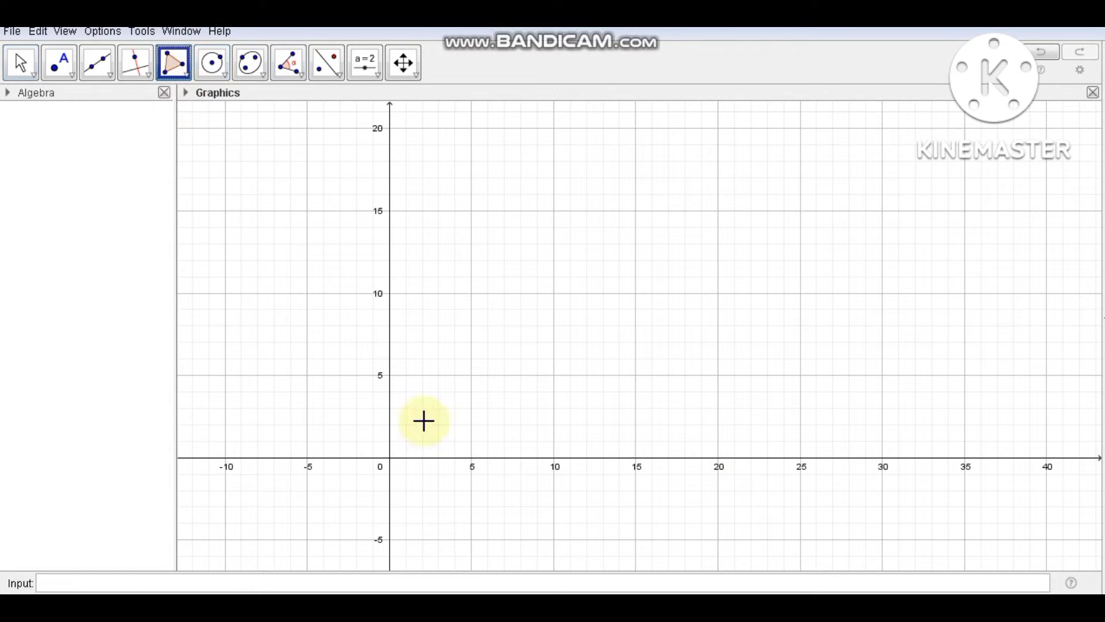
left_click(390, 458)
left_click(636, 459)
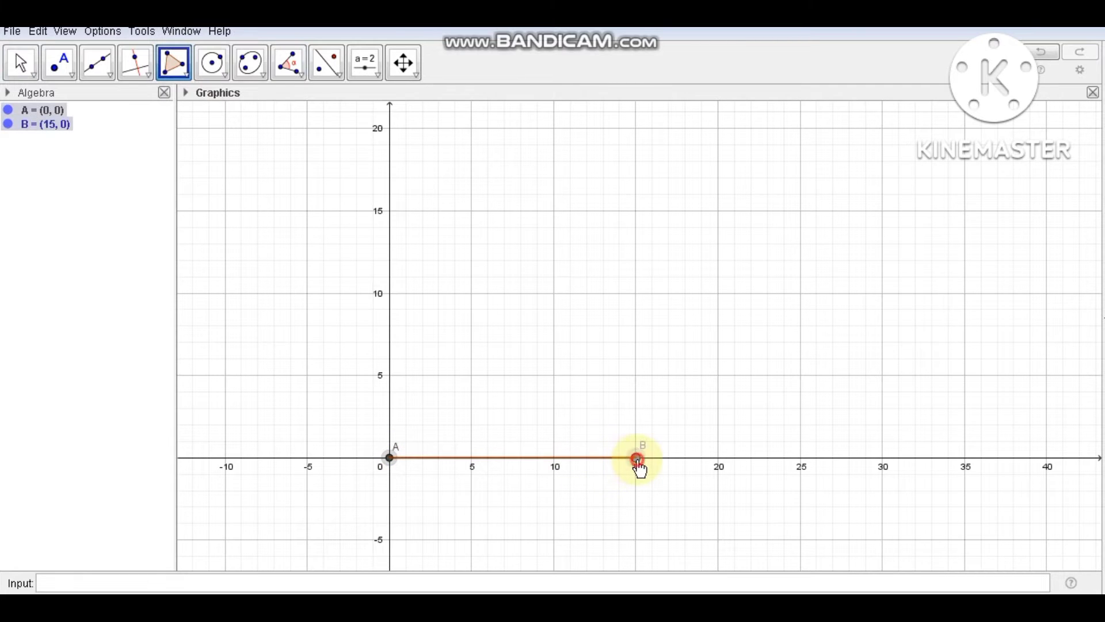
left_click(636, 212)
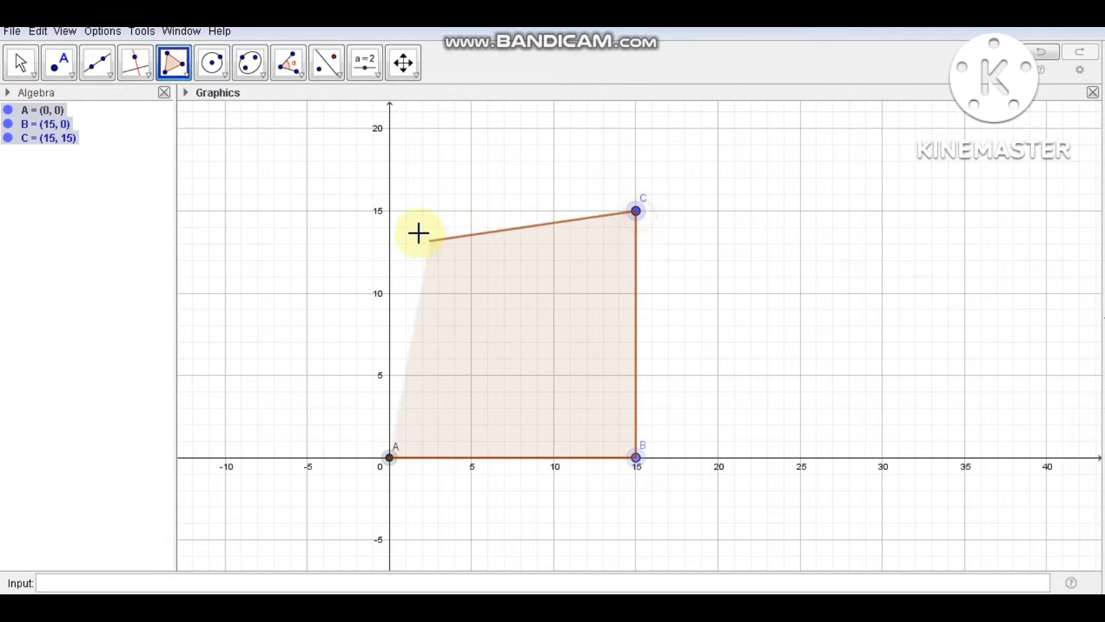
left_click(391, 212)
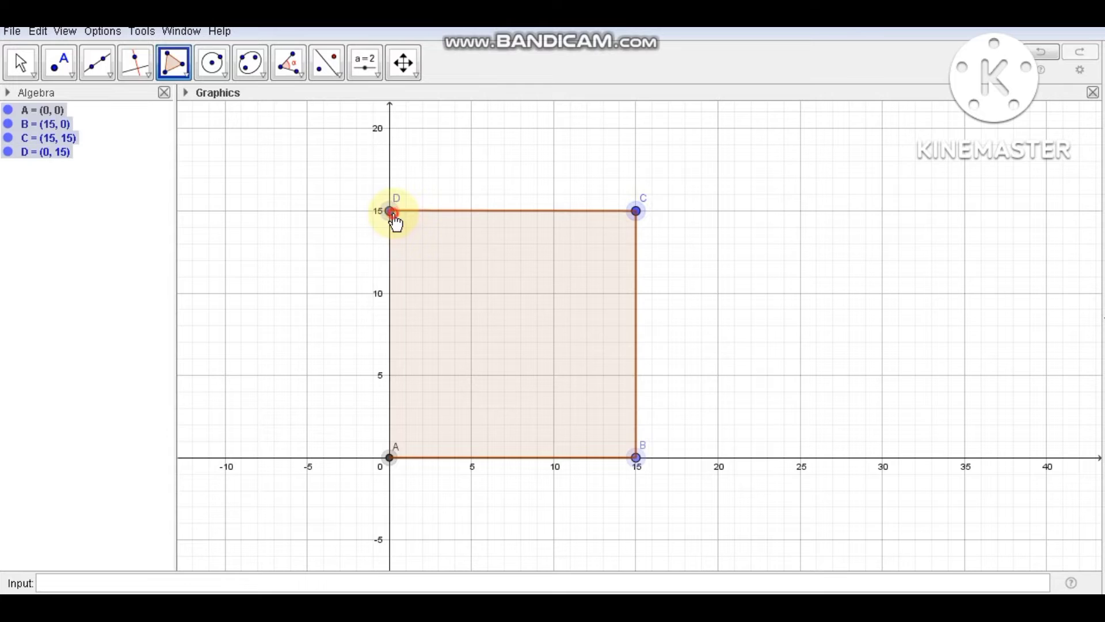
left_click(390, 458)
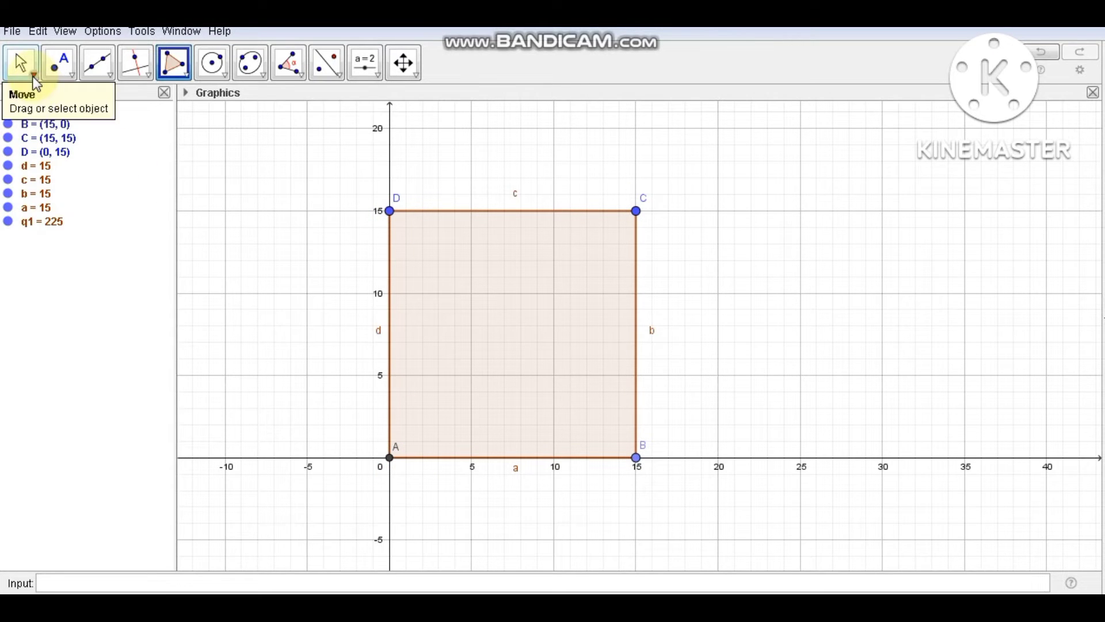
left_click(21, 64)
left_click(38, 104)
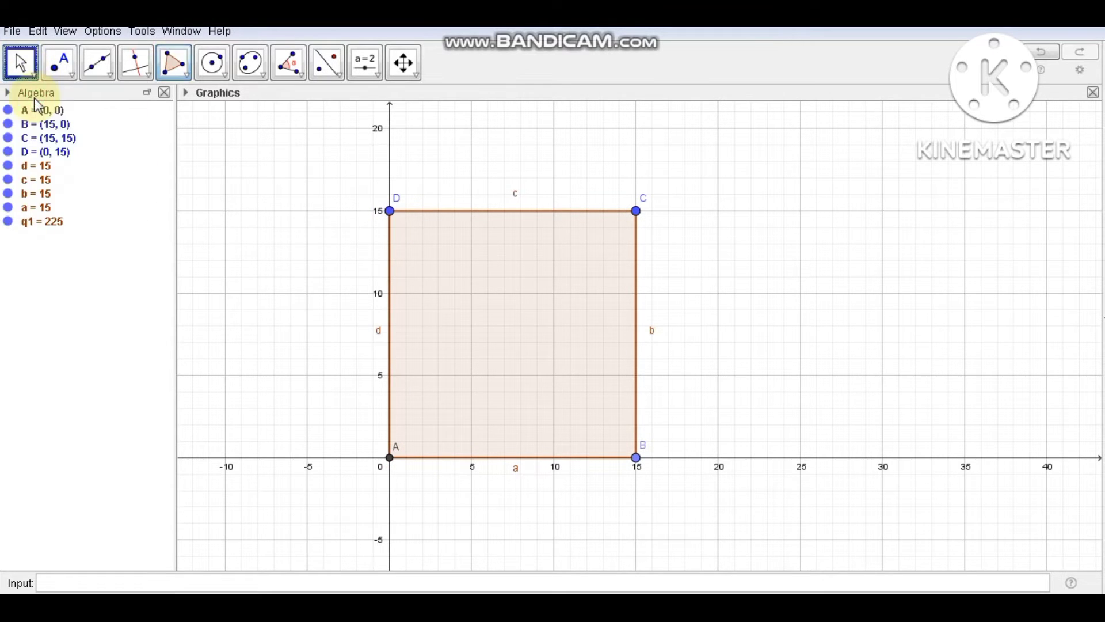
Show the 3D Graphics view and close the 2D Graphics view so that square ABCD is displayed in space.
left_click(66, 32)
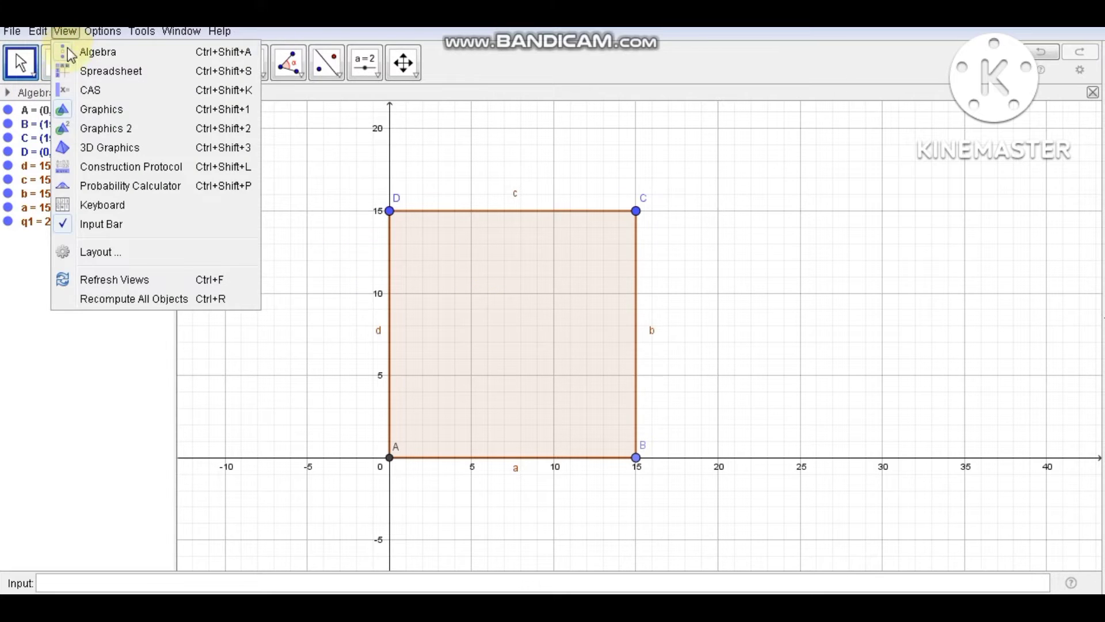
left_click(89, 147)
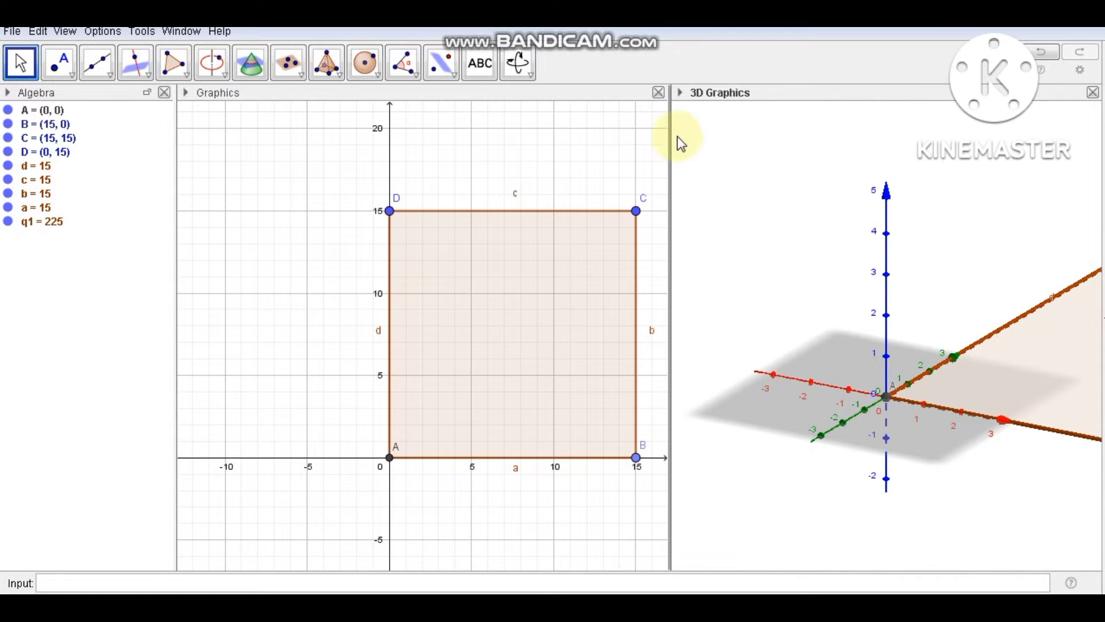
left_click(658, 93)
mouse_move(750, 329)
left_mouse_down()
mouse_move(715, 300)
mouse_move(754, 333)
left_mouse_up()
scroll(751, 327, "down", 4)
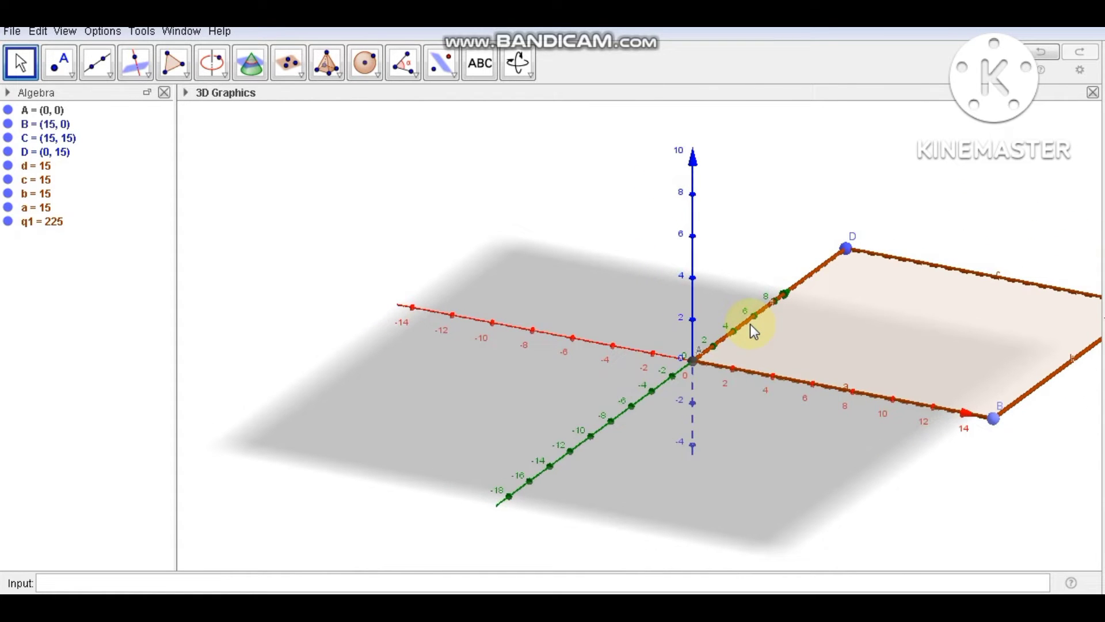
left_click_drag(751, 324, 813, 368)
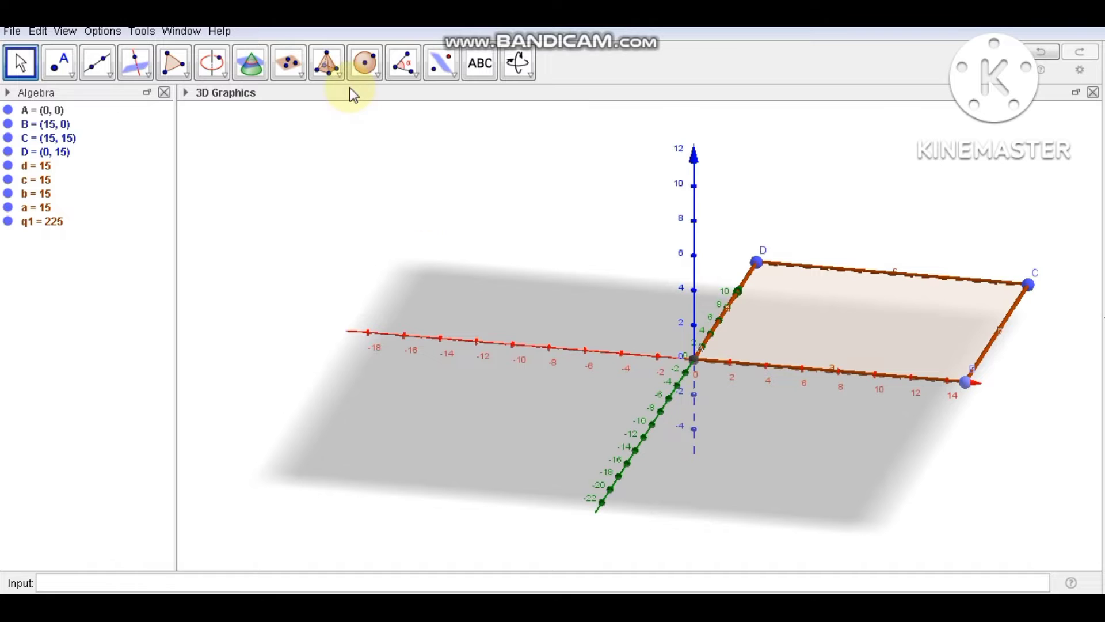
Create a cube on square ABCD with the Cube tool, using points A and B.
left_click(333, 66)
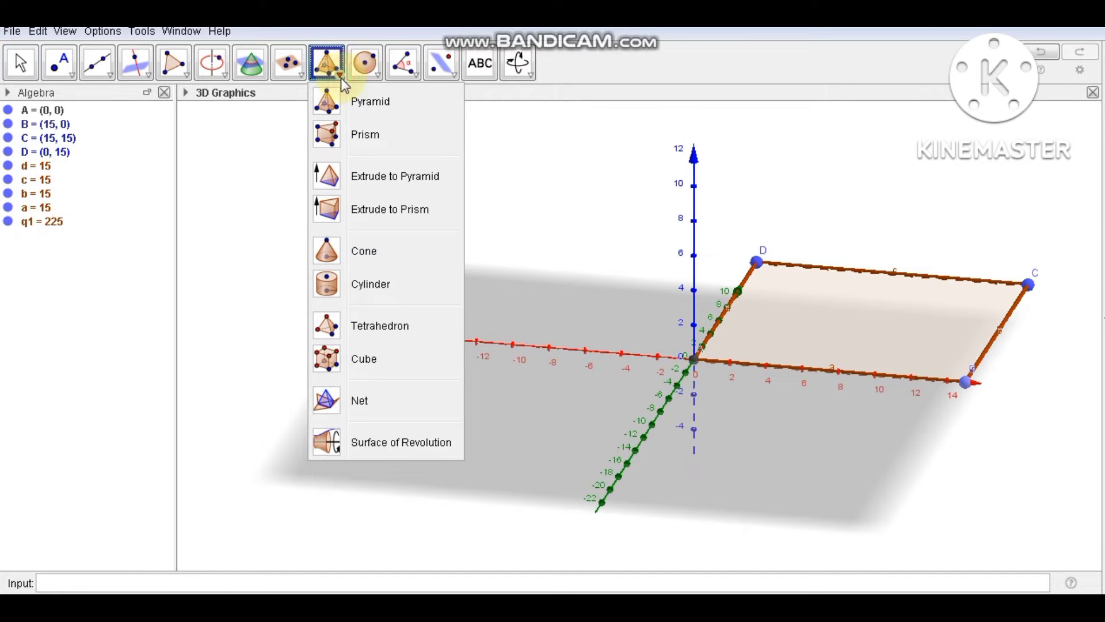
left_click(363, 363)
left_click(692, 361)
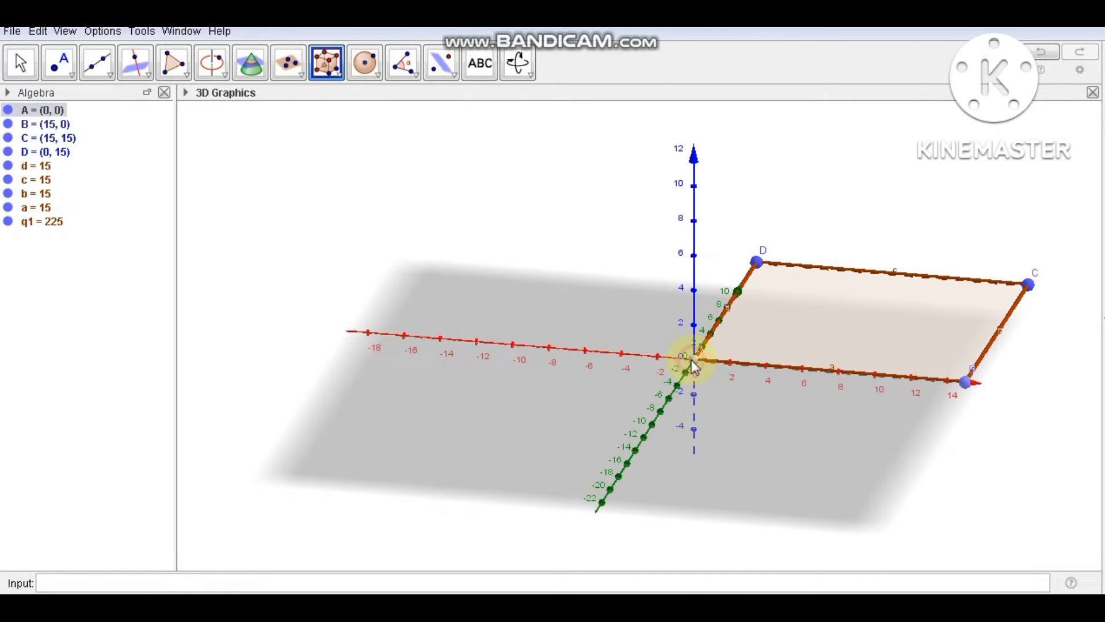
left_click(964, 384)
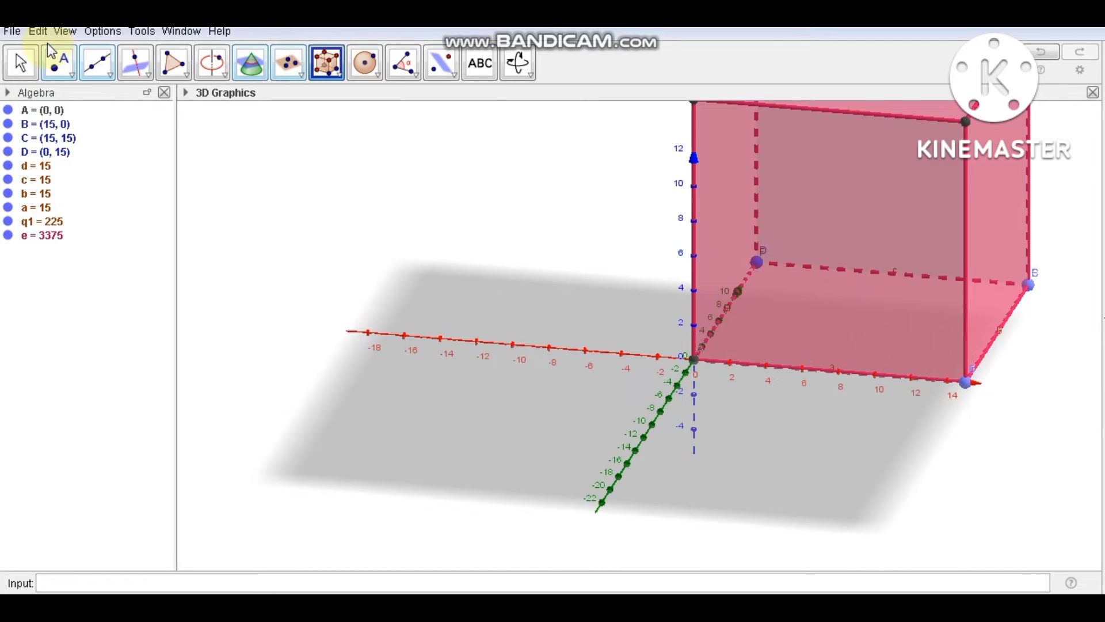
left_click(21, 62)
Make the cube's faces fully transparent by setting its opacity to 0 in the object properties.
left_click_drag(752, 389, 755, 385)
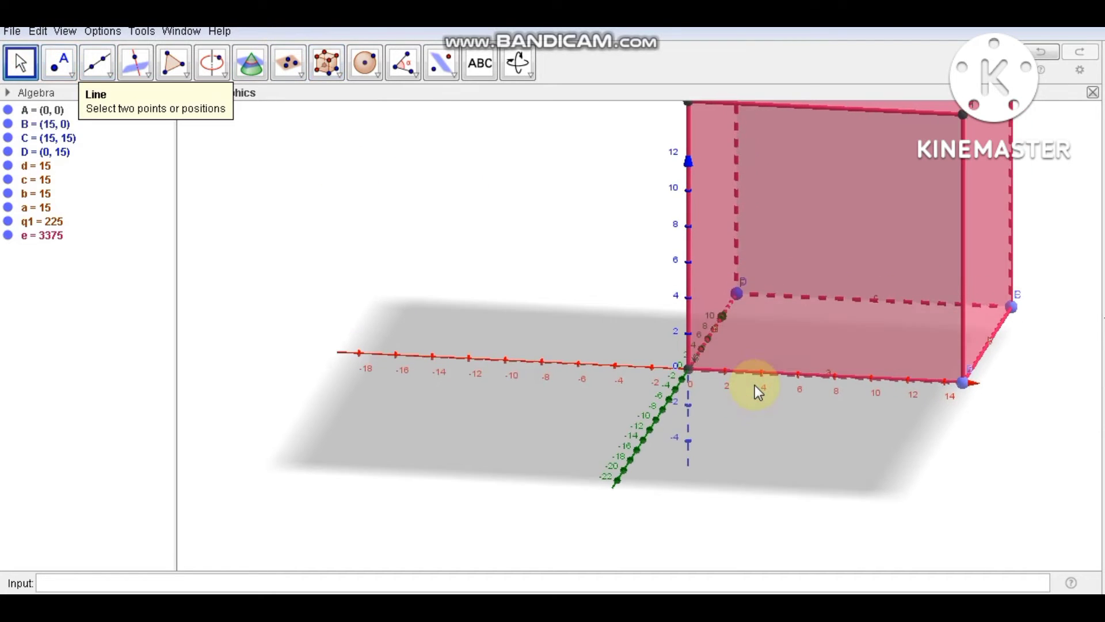
scroll(754, 386, "down", 3)
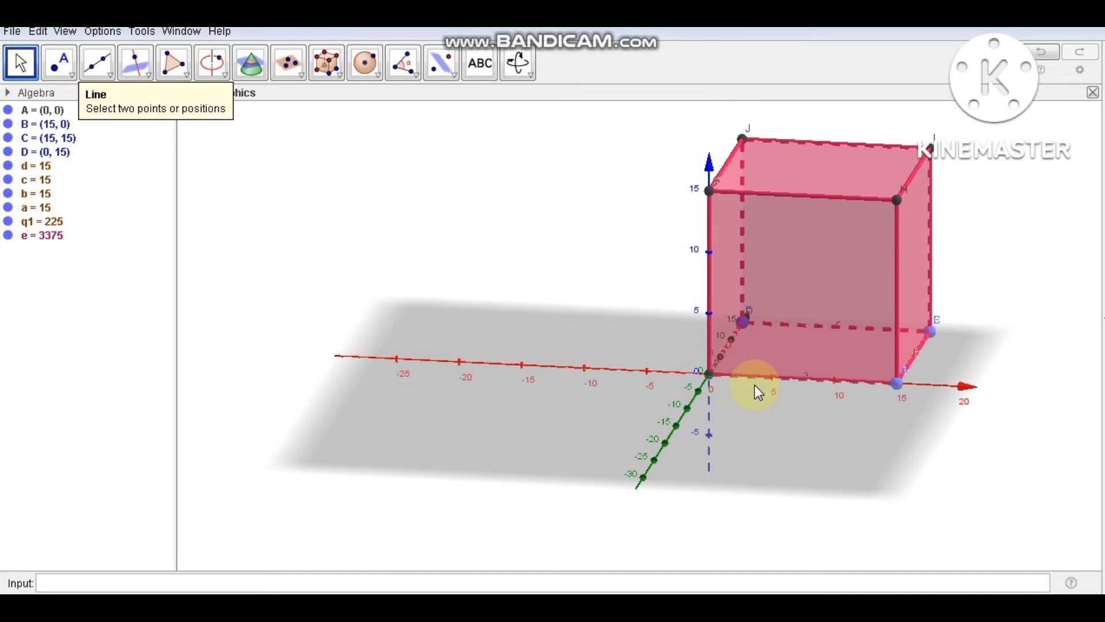
left_click_drag(806, 393, 793, 386)
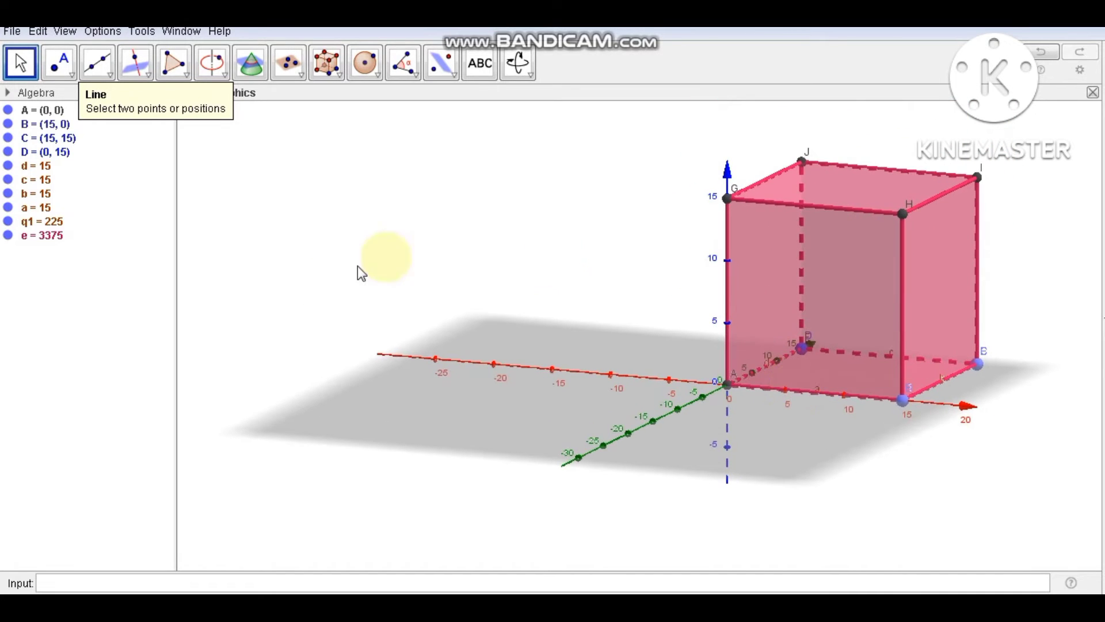
right_click(44, 236)
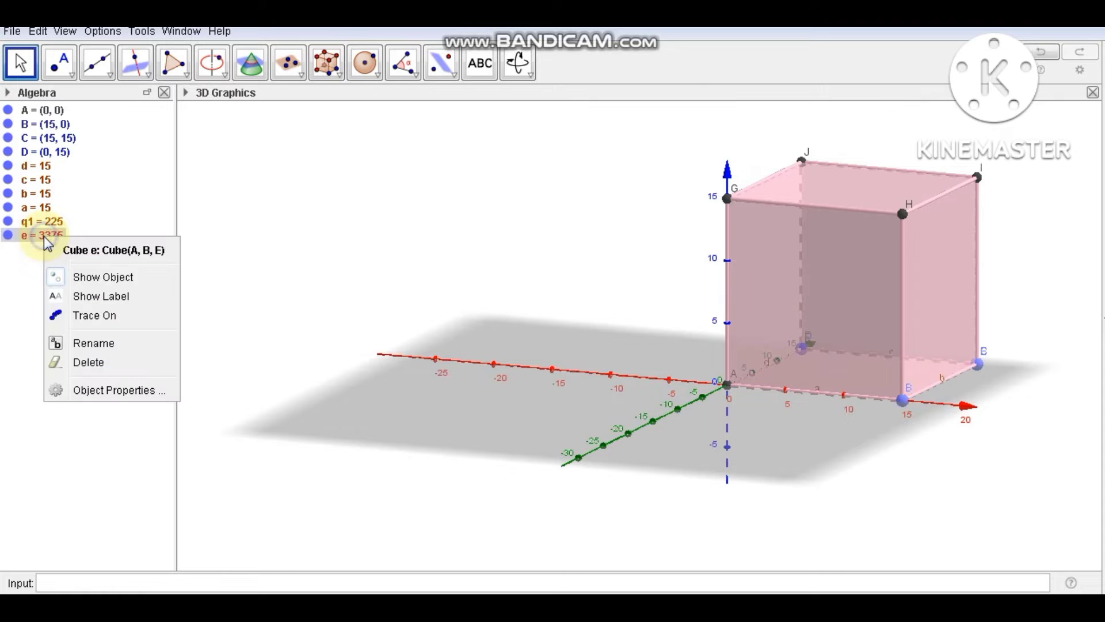
left_click(612, 375)
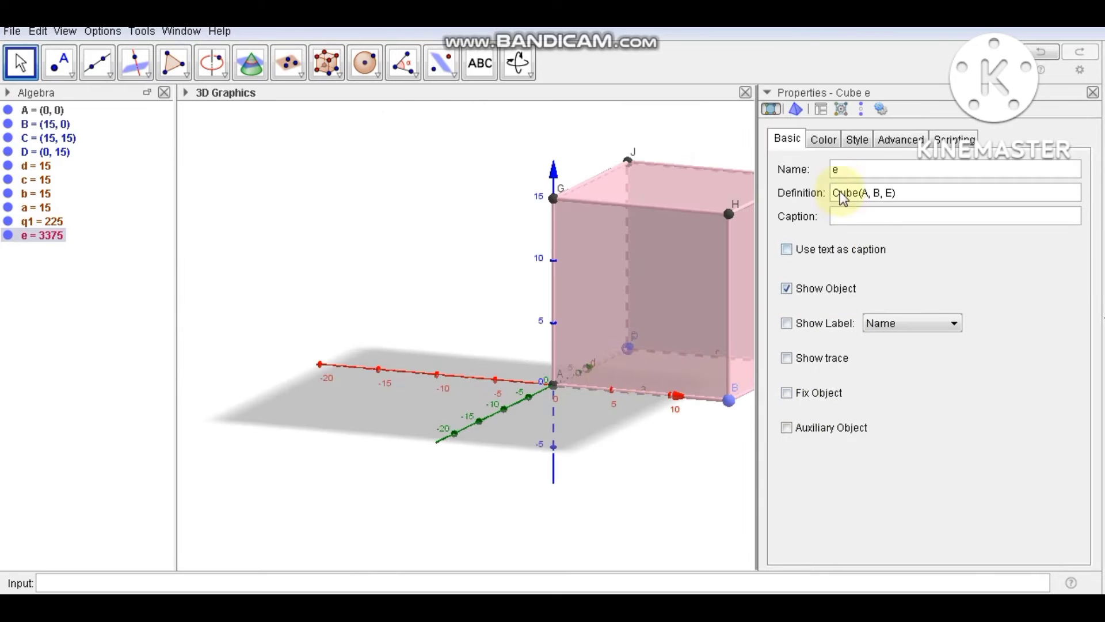
left_click(822, 142)
left_click(853, 379)
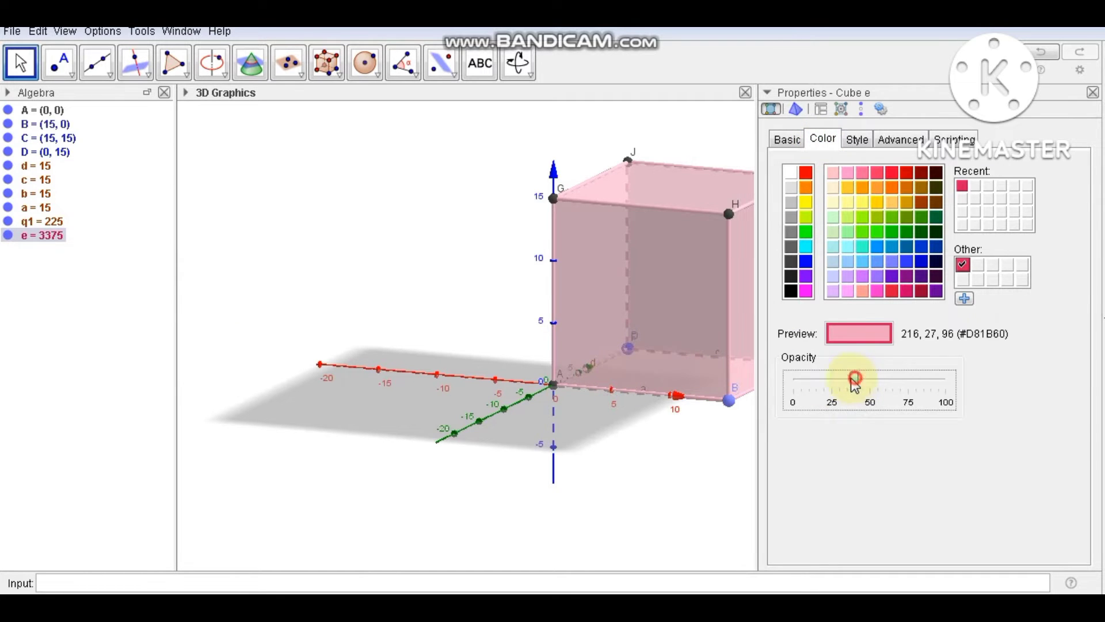
left_click(796, 378)
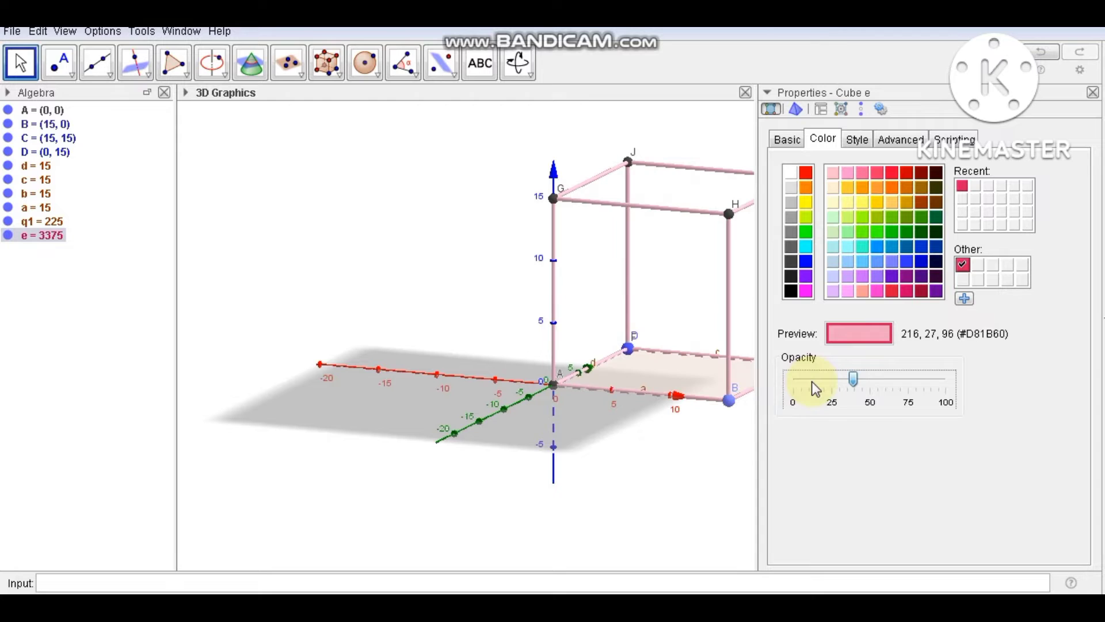
Rename the cube's top vertices G (0, 0, 15) and H (15, 0, 15) as E and F.
left_click(1092, 93)
left_click_drag(840, 257, 844, 258)
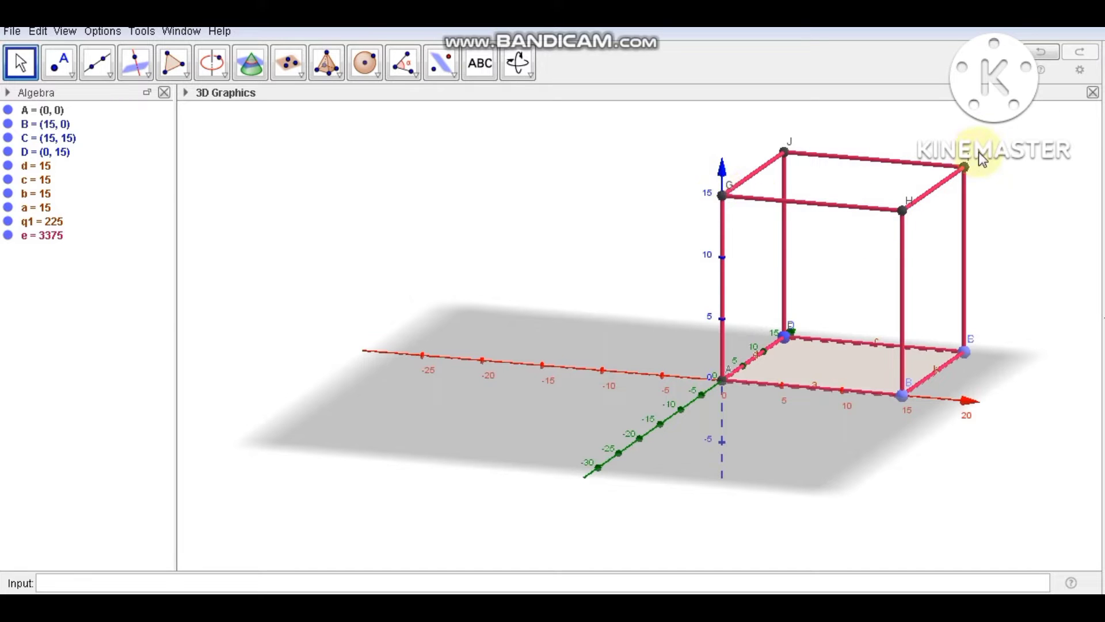
right_click(722, 197)
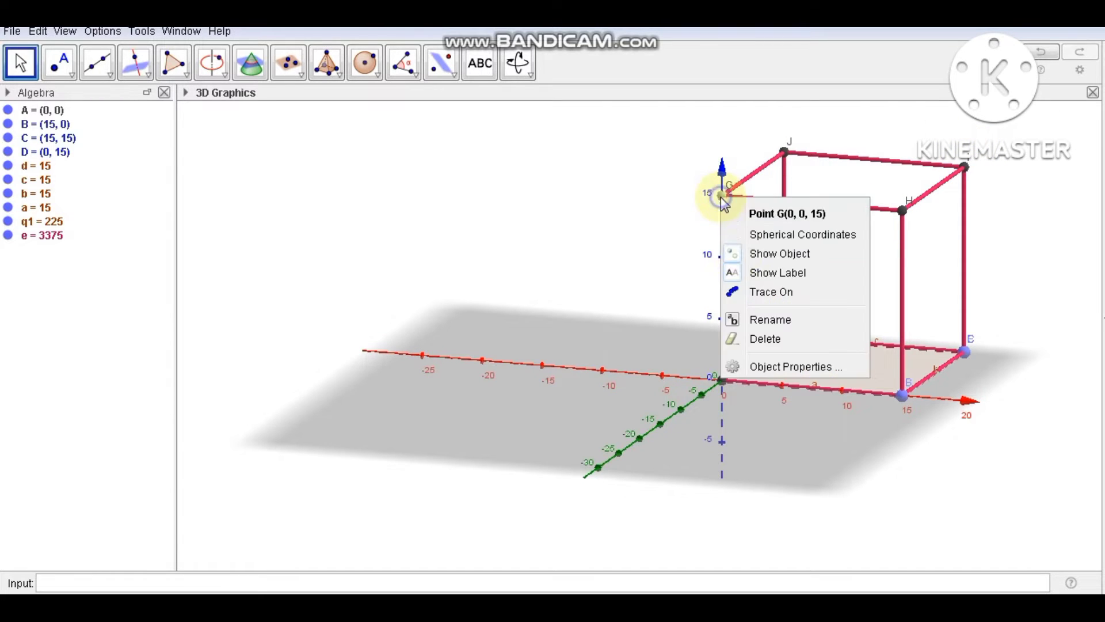
left_click(750, 318)
type("E")
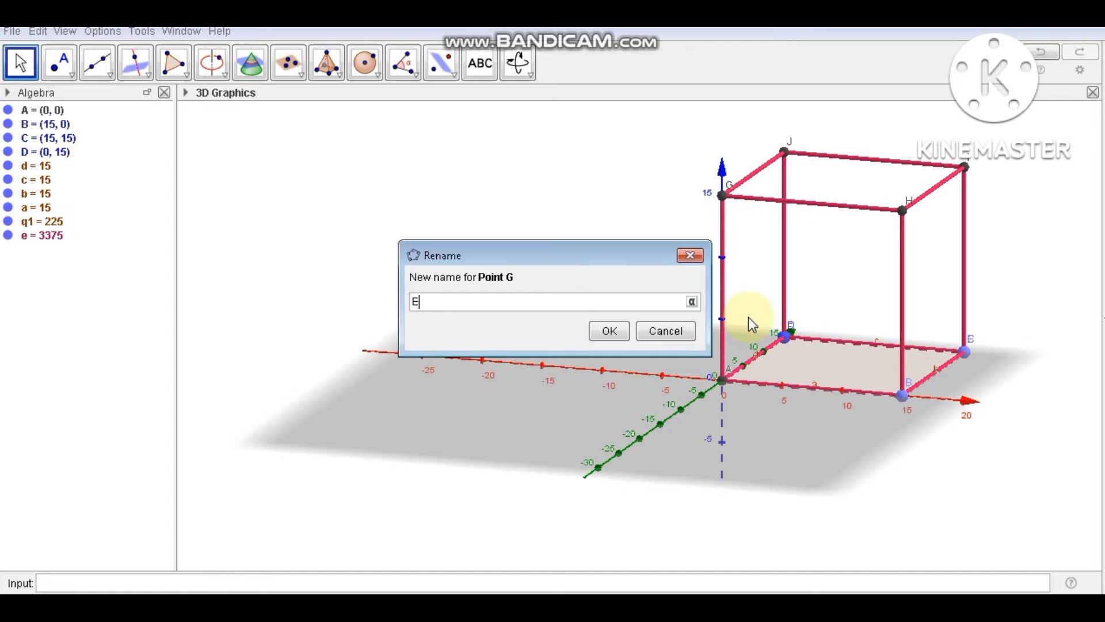
left_click(609, 331)
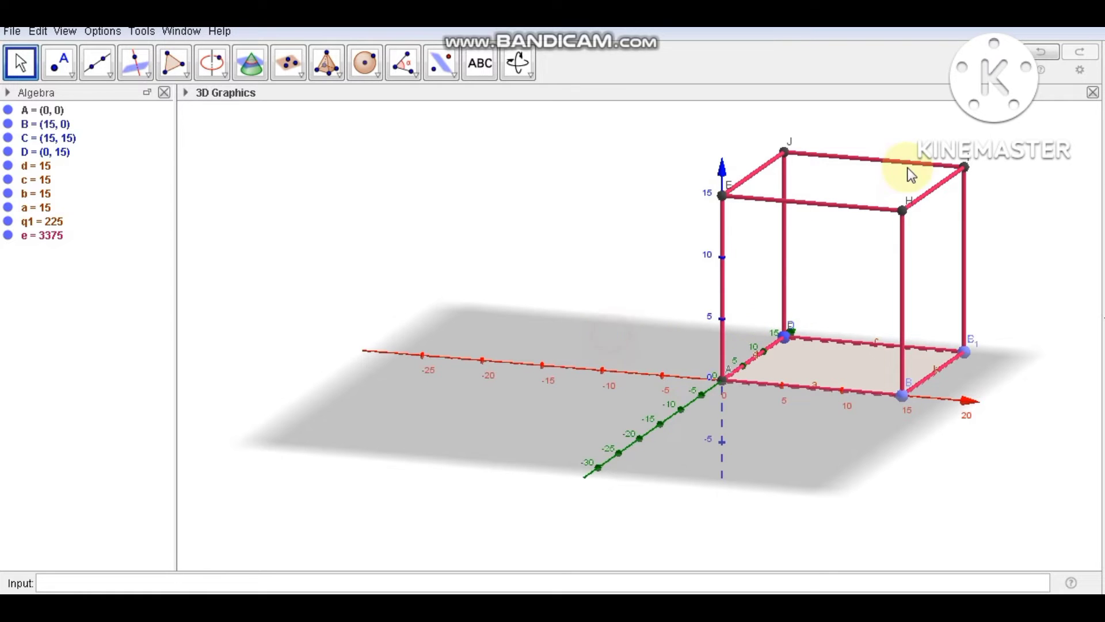
right_click(902, 210)
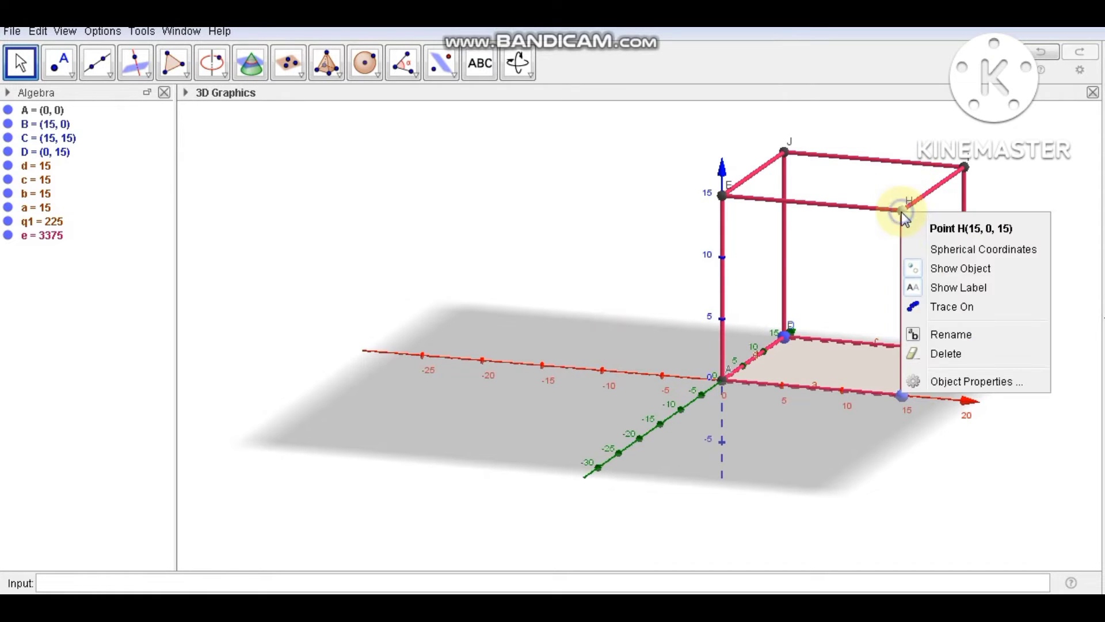
left_click(921, 332)
type("F")
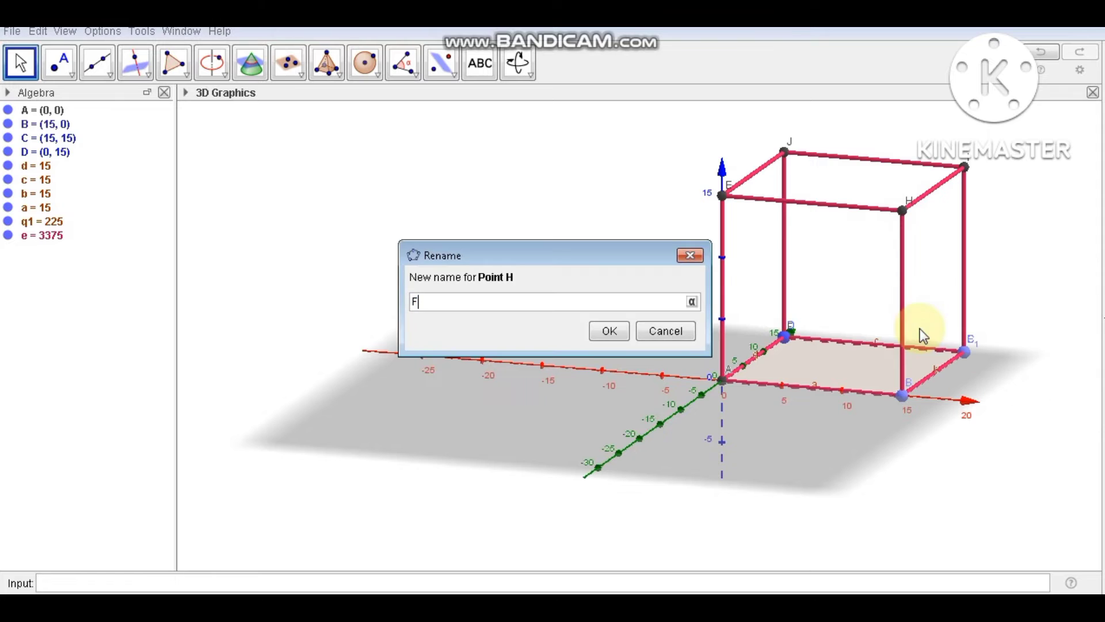
left_click(612, 332)
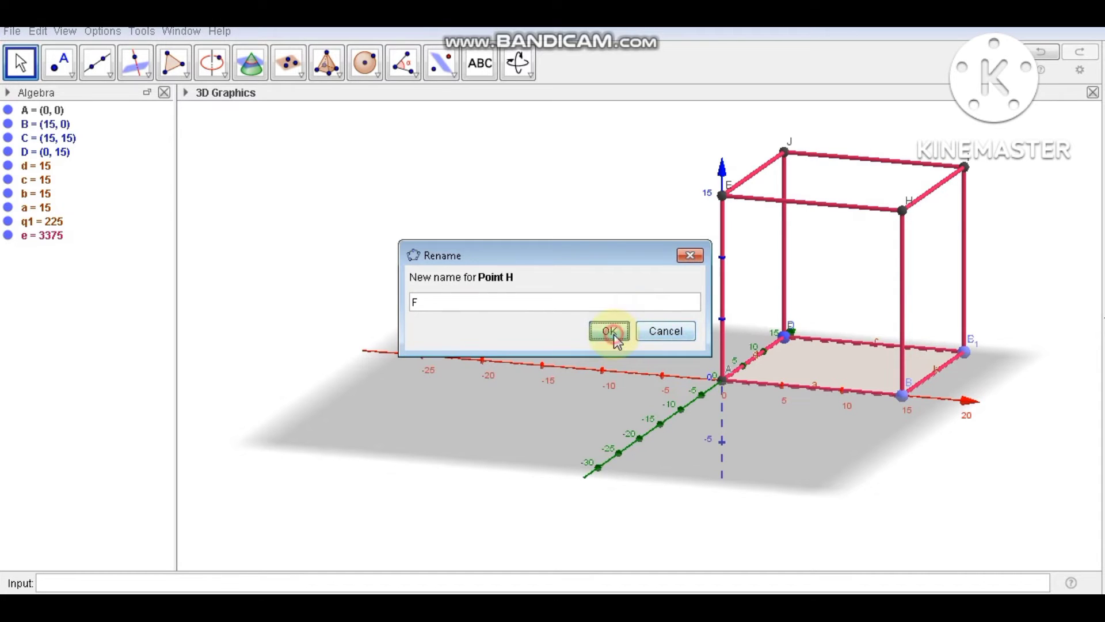
Rename the two remaining top vertices I and J of the cube as G and H.
right_click(965, 167)
left_click(972, 289)
type("G")
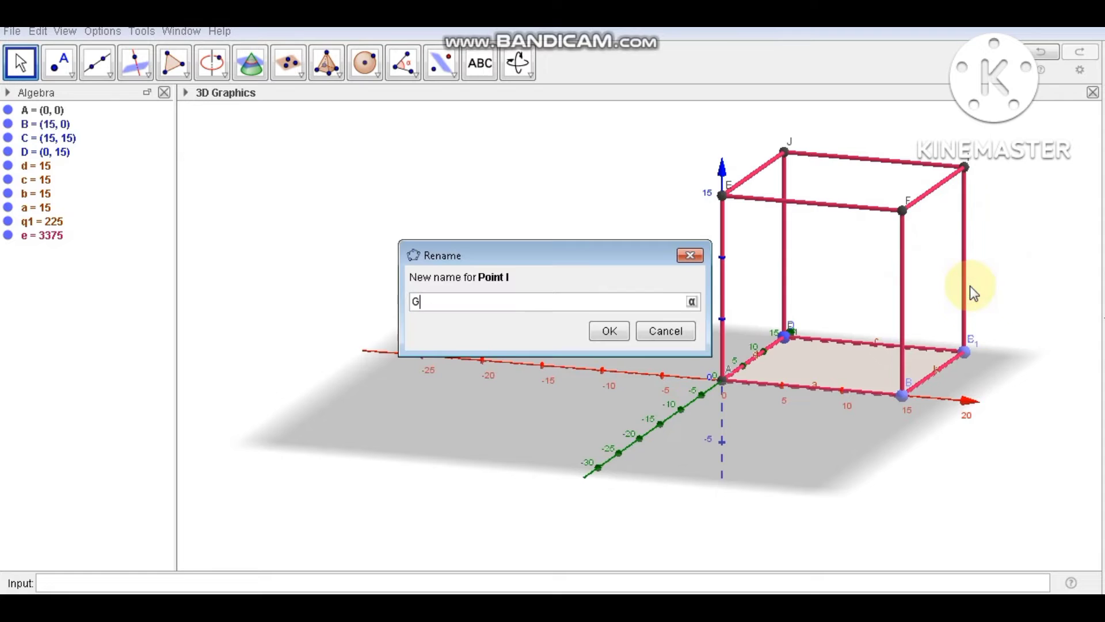
left_click(609, 331)
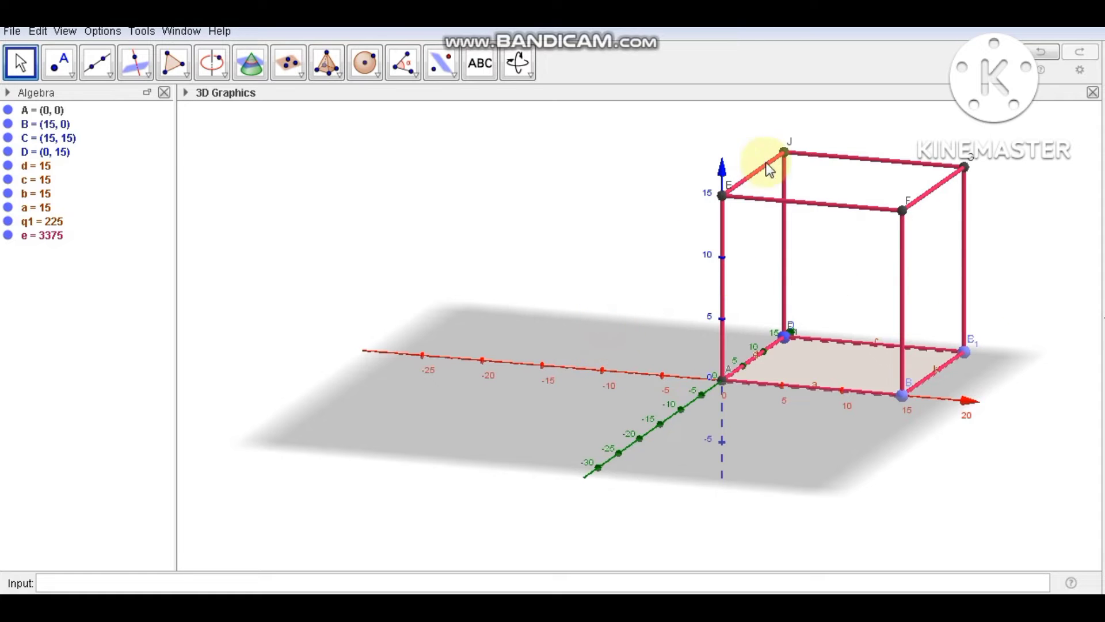
right_click(784, 151)
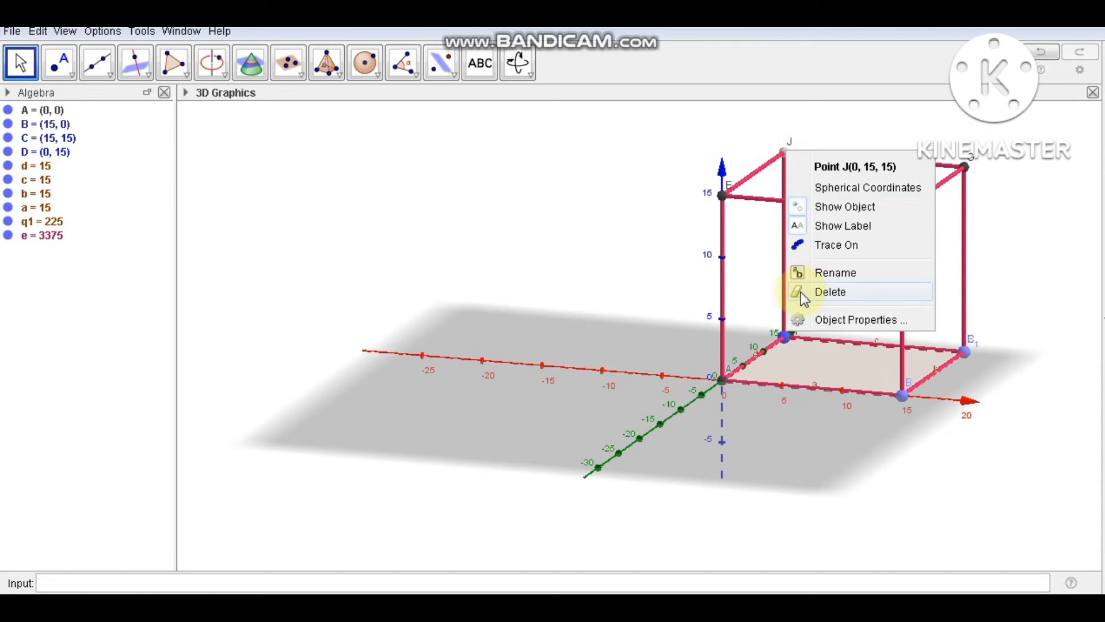
left_click(806, 270)
type("H")
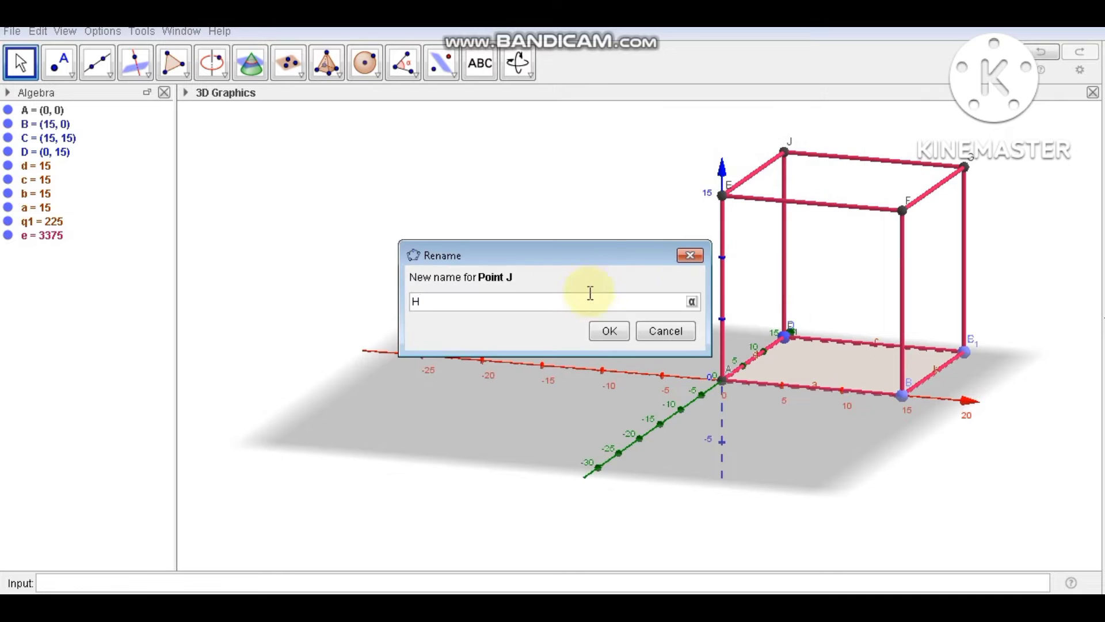
left_click(599, 334)
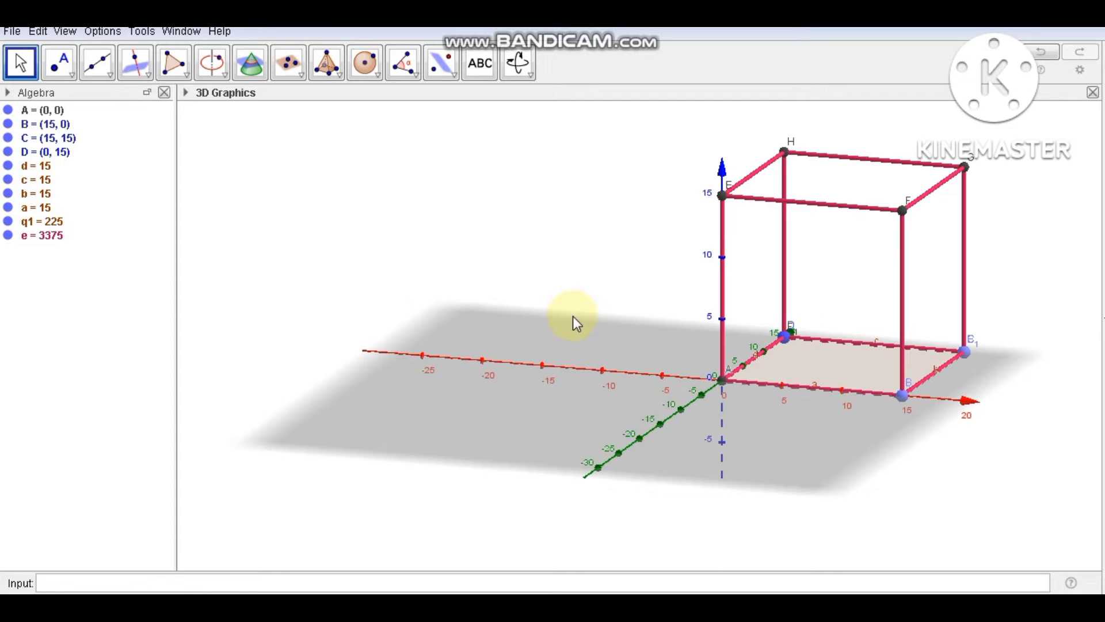
Draw triangle BGD inside the cube with the Polygon tool, using base vertices B and D and top vertex G.
left_click_drag(591, 330, 595, 328)
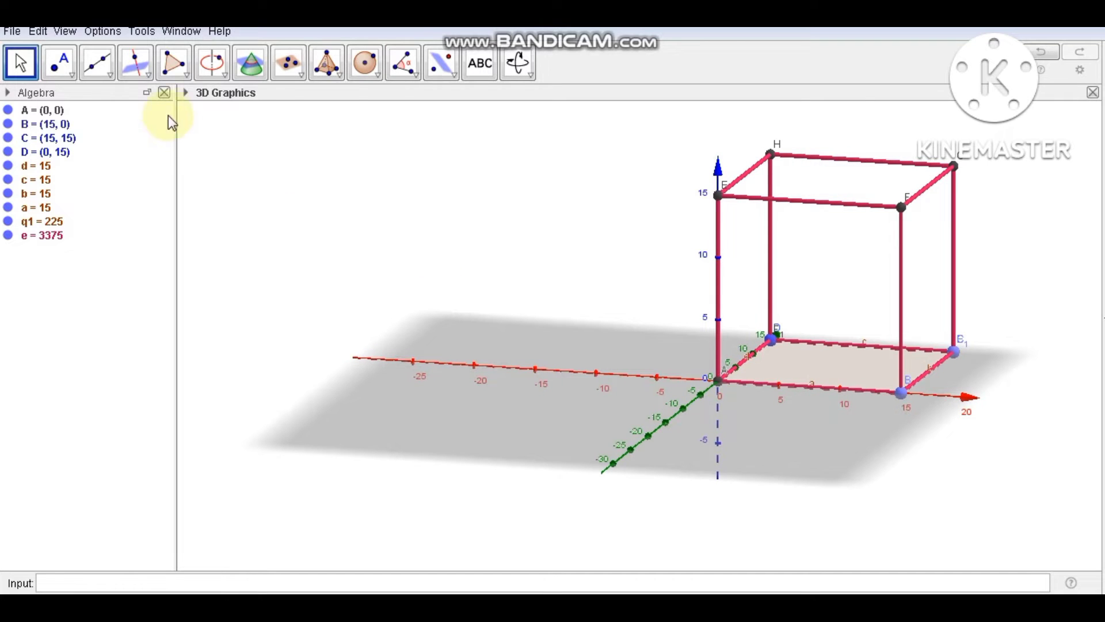
left_click(186, 75)
left_click(193, 102)
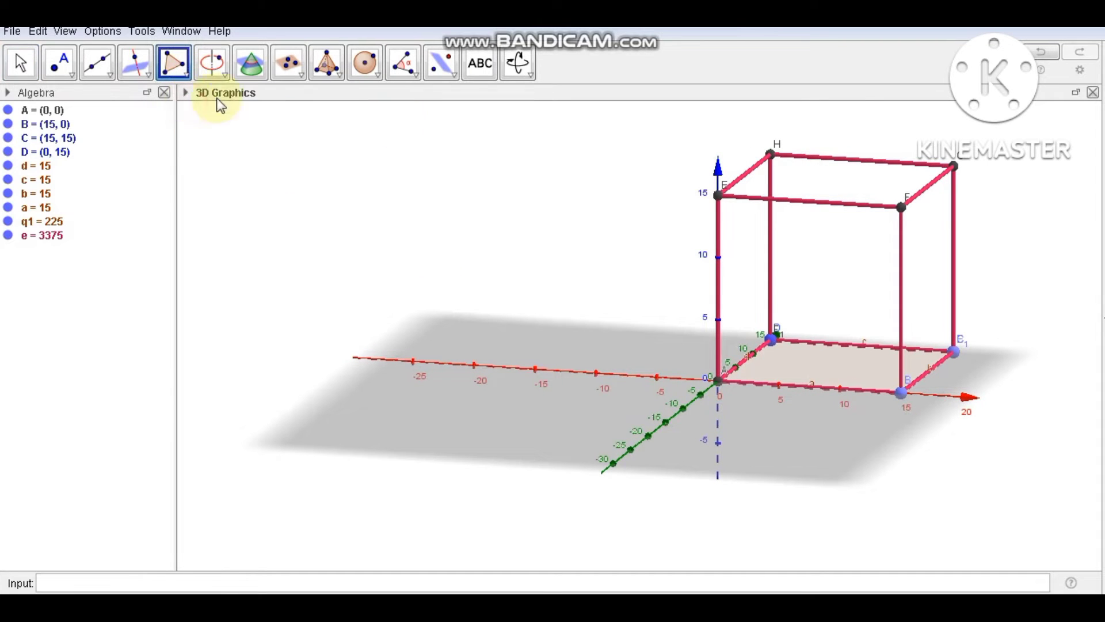
left_click(901, 393)
left_click(954, 167)
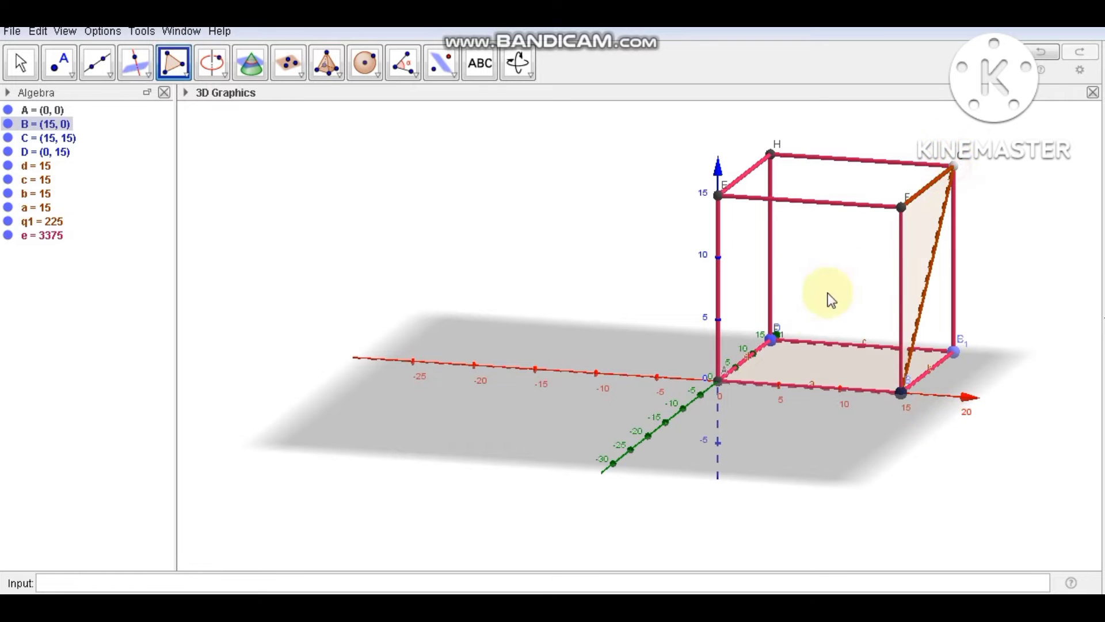
left_click(772, 340)
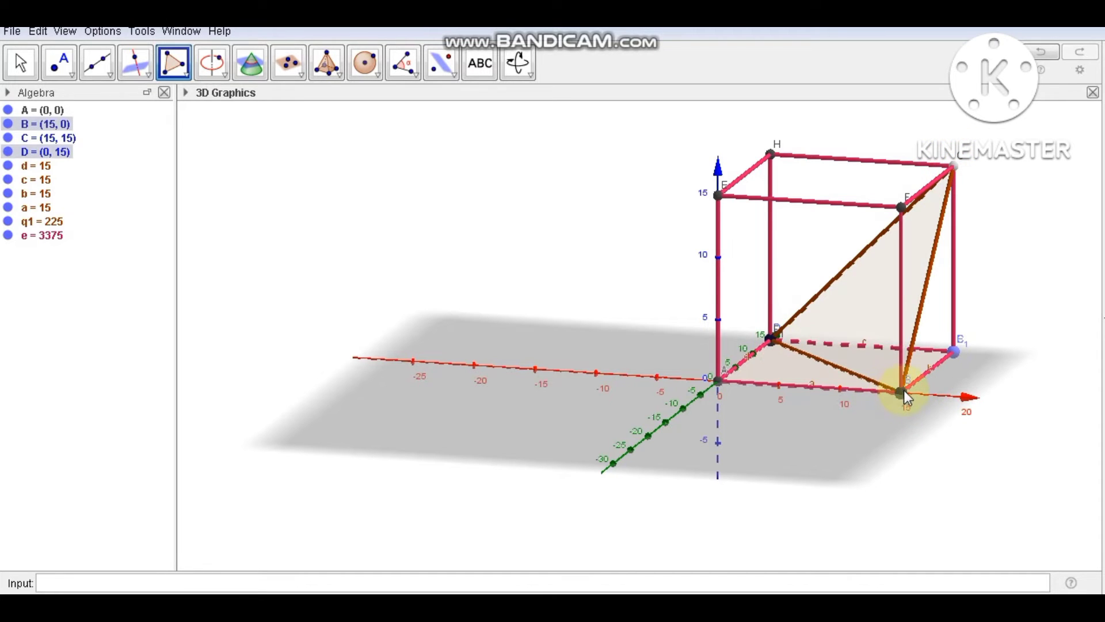
left_click(903, 392)
Change the colour of triangle BGD to light green (#CCFF66) in its object properties.
left_click(16, 64)
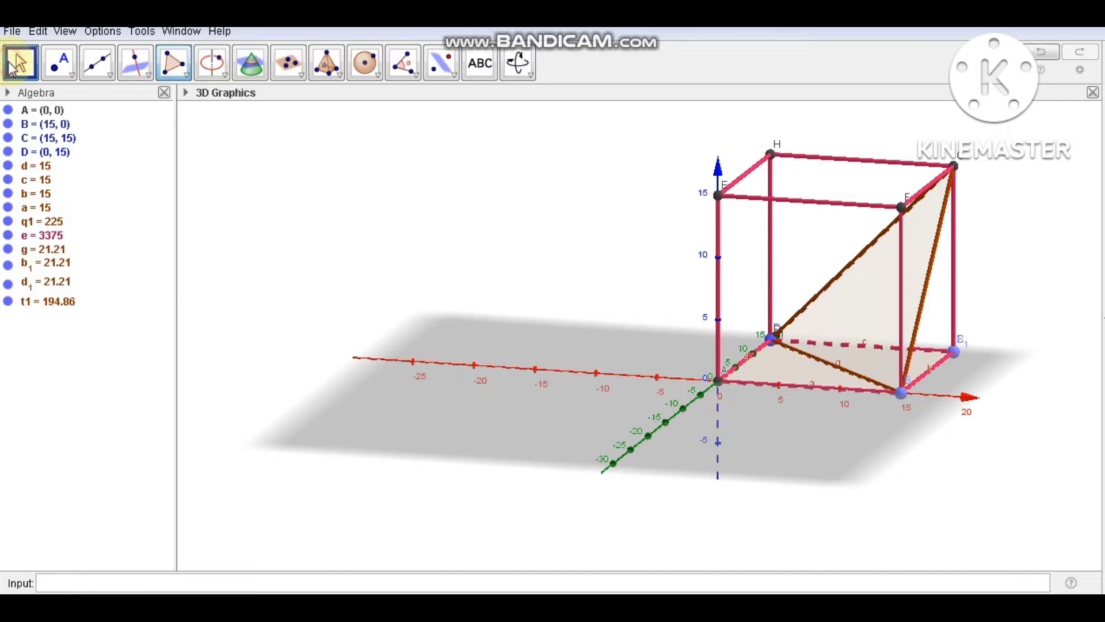
left_click(45, 302)
right_click(45, 301)
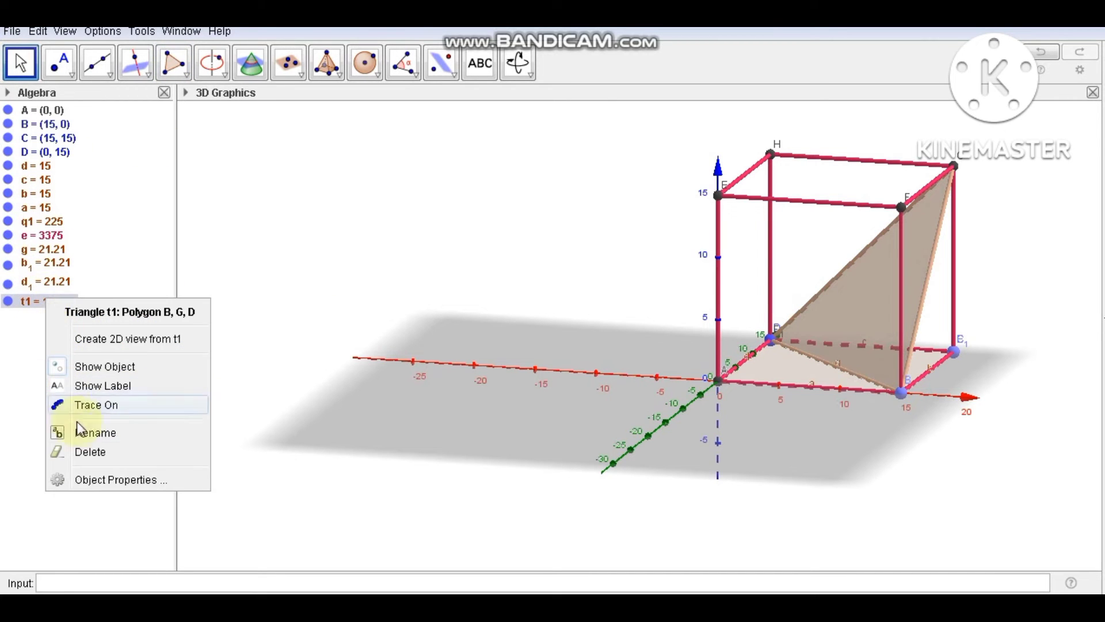
left_click(81, 480)
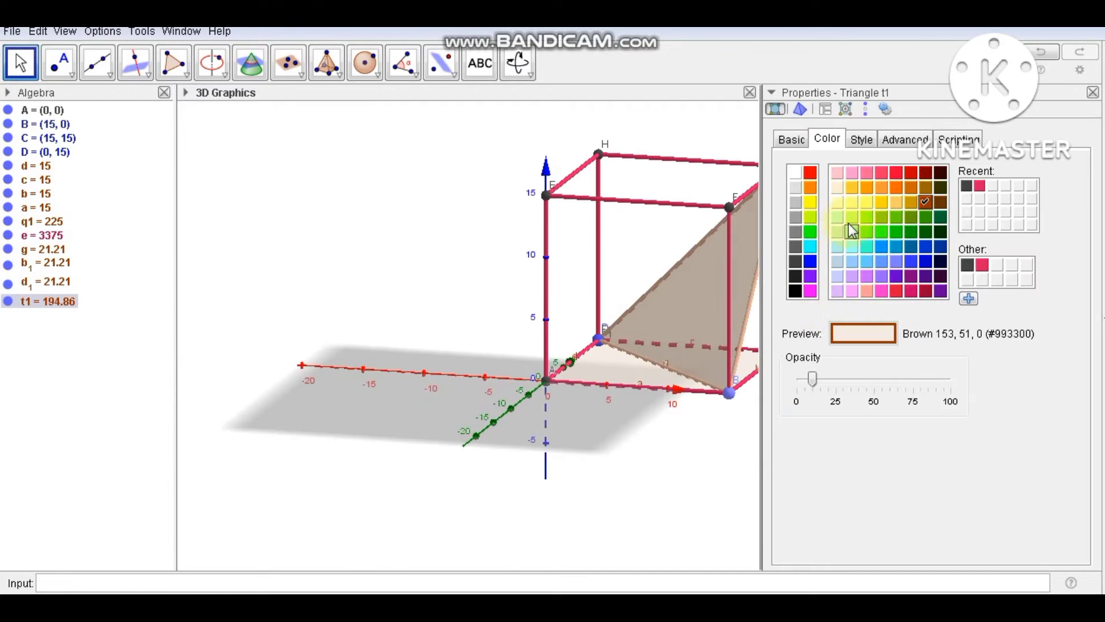
left_click(852, 217)
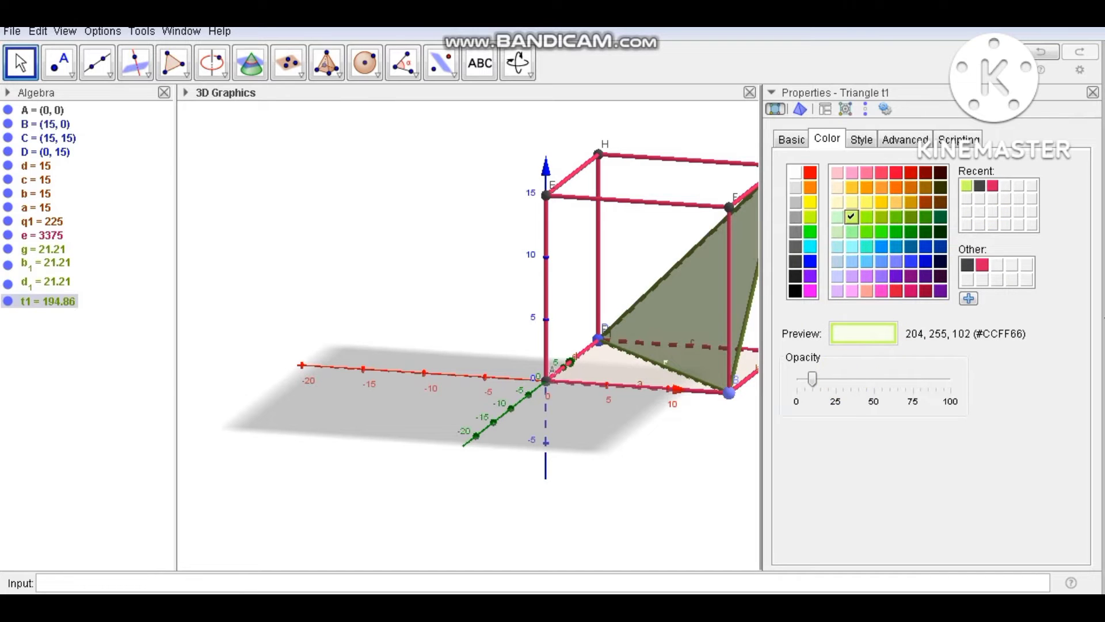
left_click(1092, 93)
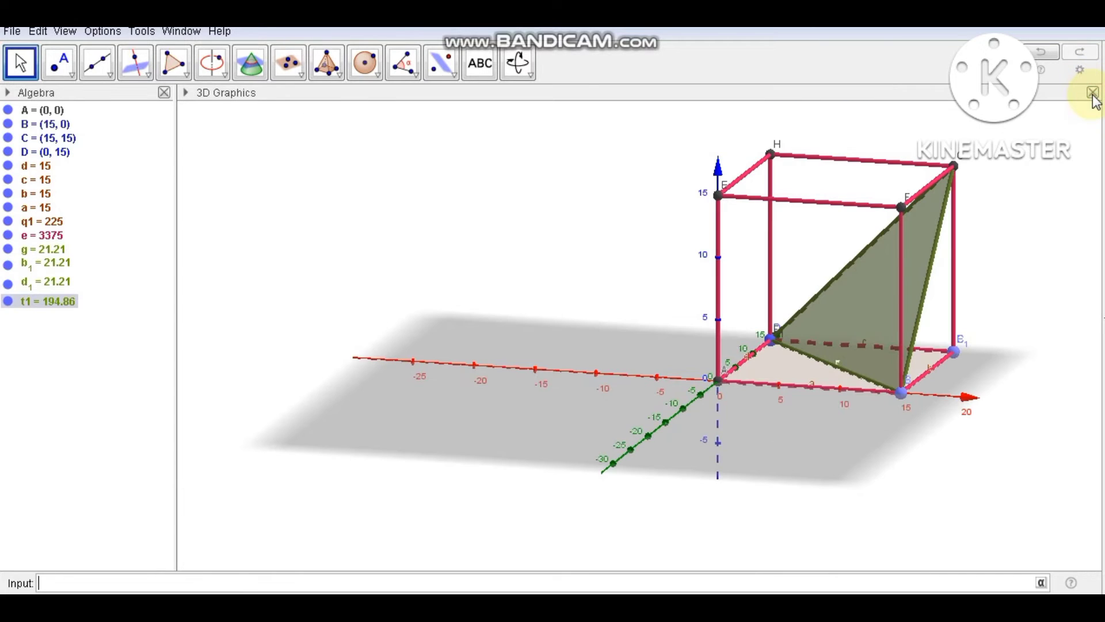
Create the midpoint of base vertices B and D with the Midpoint or Center tool.
mouse_move(803, 361)
right_mouse_down()
mouse_move(814, 364)
mouse_move(804, 364)
right_mouse_up()
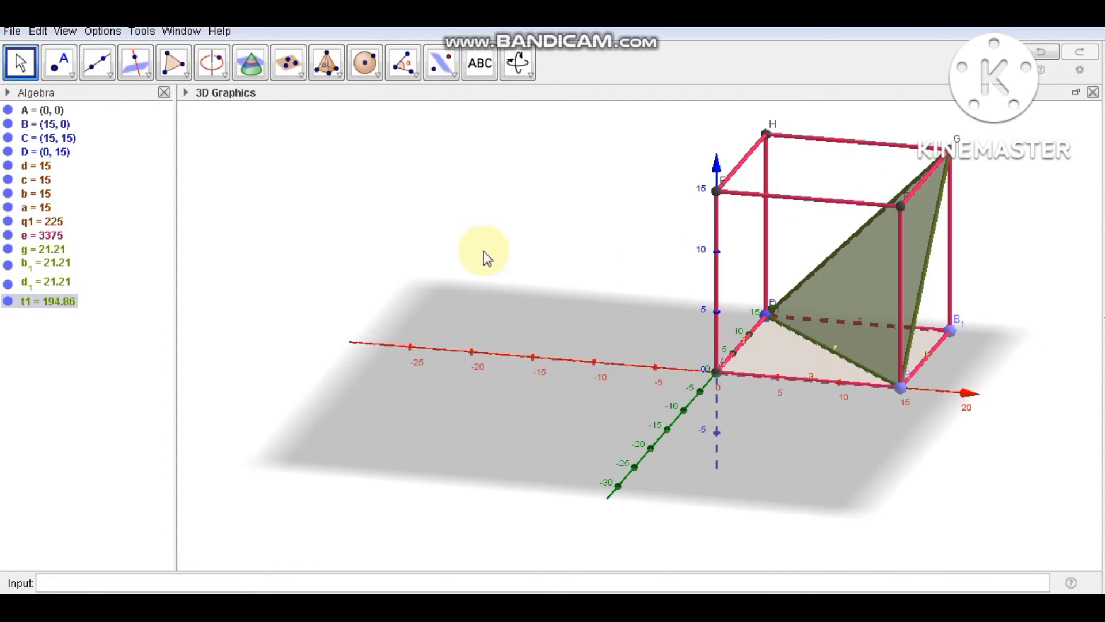
left_click(79, 82)
left_click(86, 136)
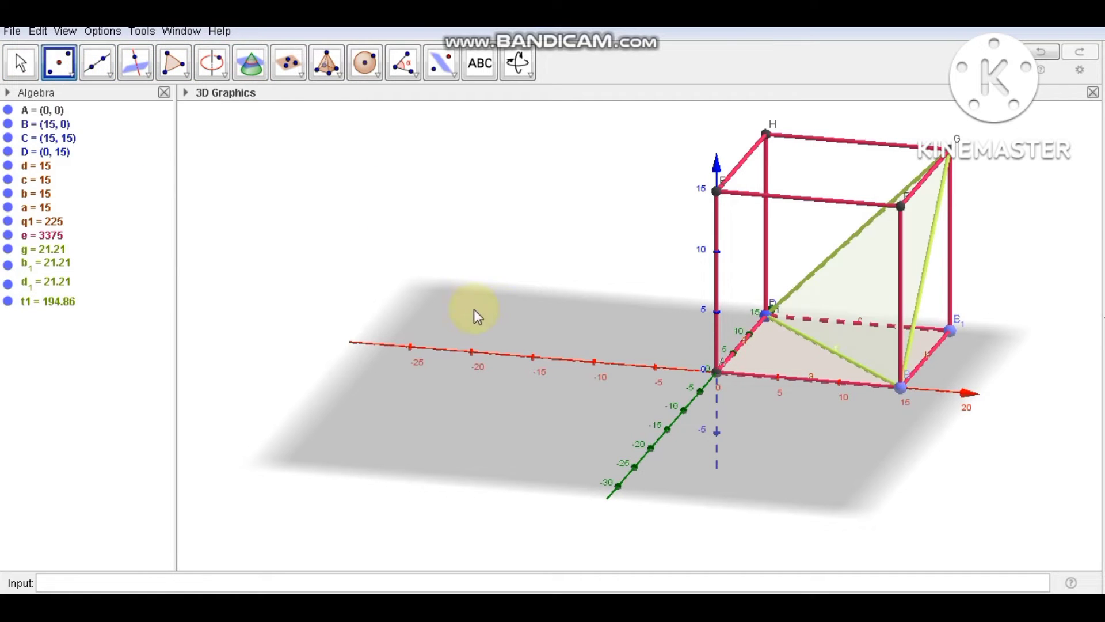
left_click(899, 383)
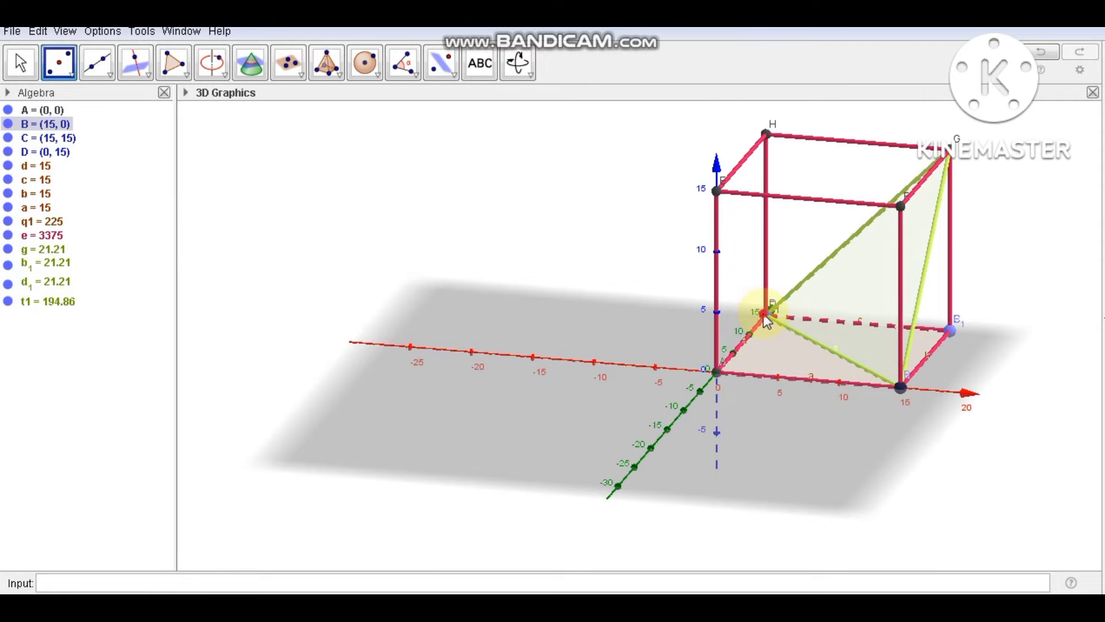
left_click(765, 315)
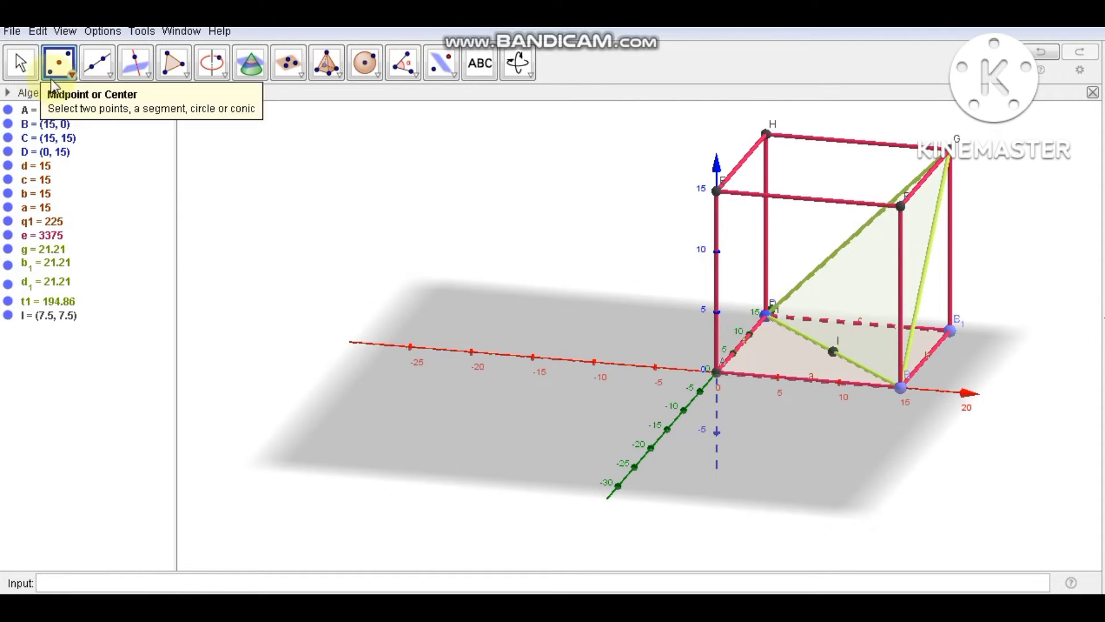
left_click(20, 61)
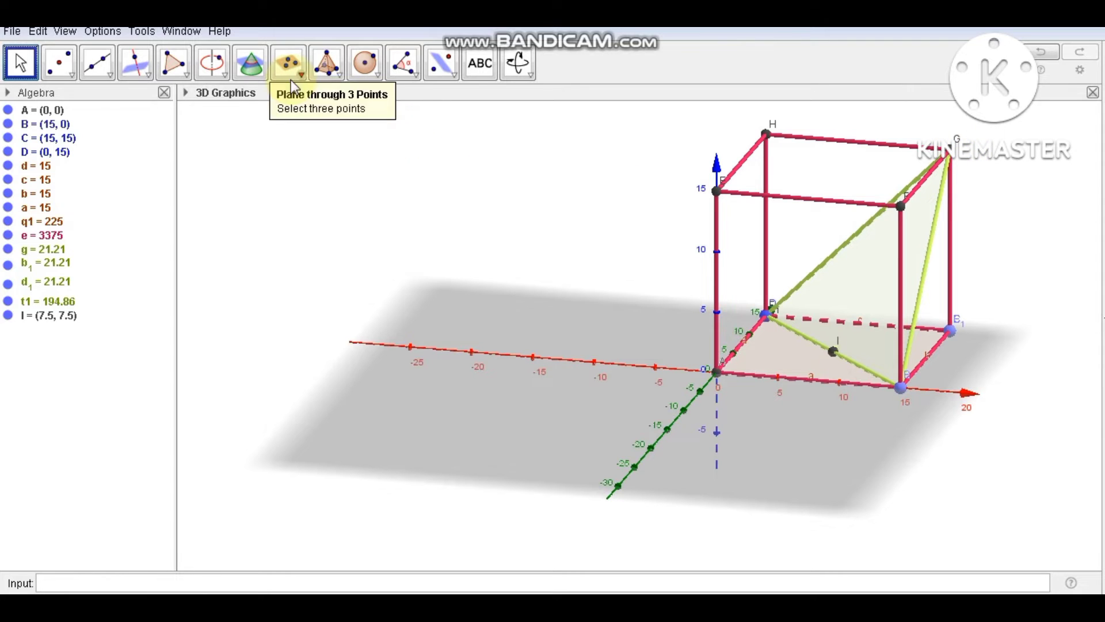
Draw a segment from top vertex G to midpoint I of diagonal BD.
left_click(98, 63)
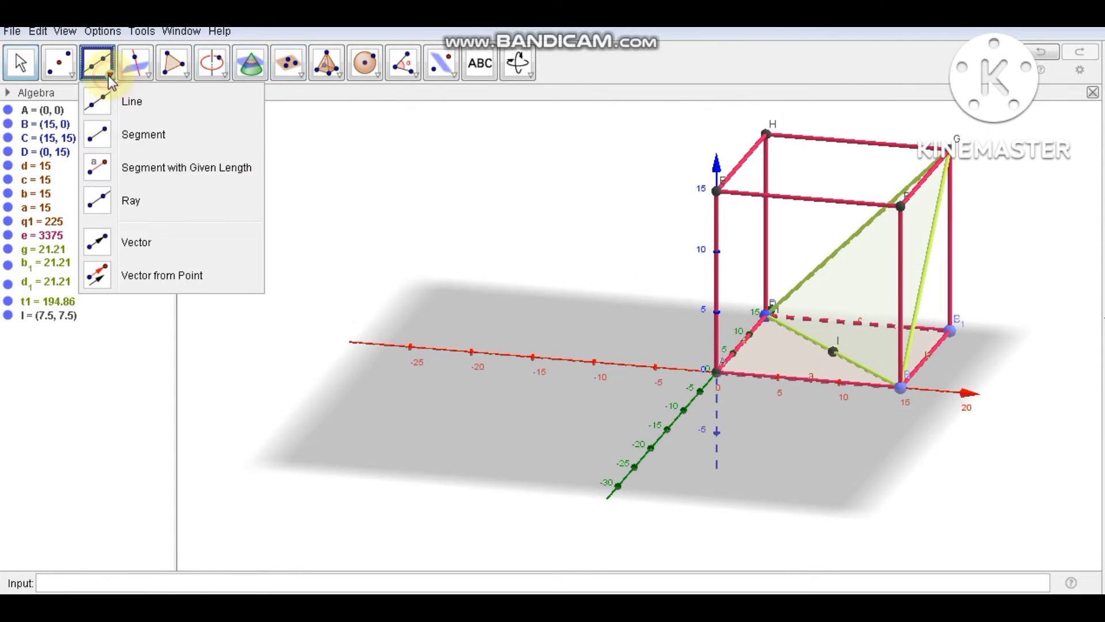
left_click(124, 138)
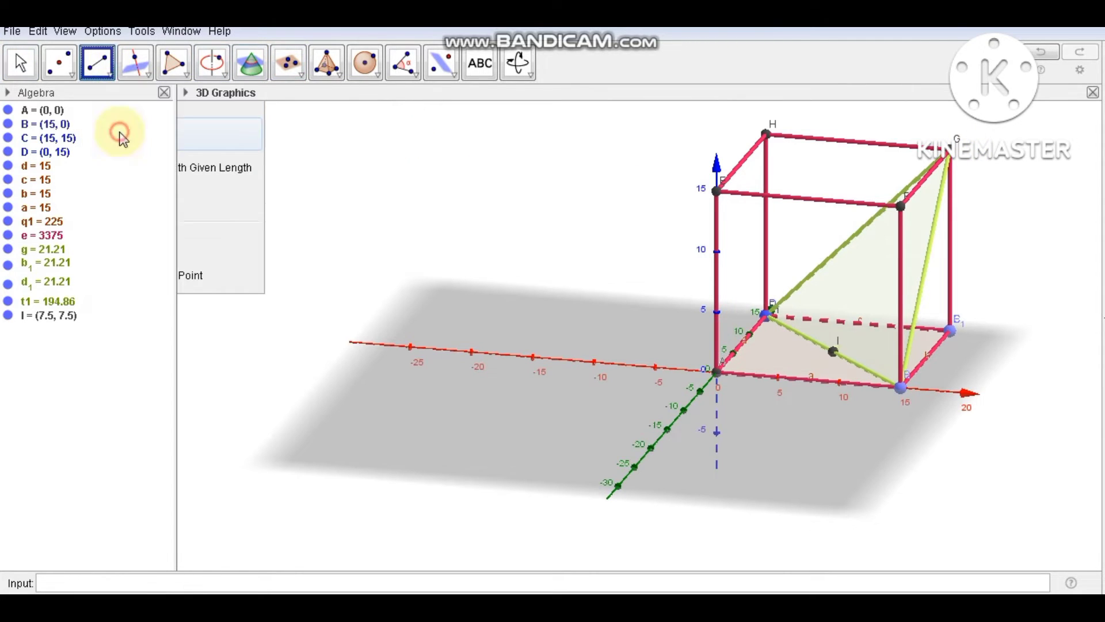
left_click(950, 157)
left_click(835, 352)
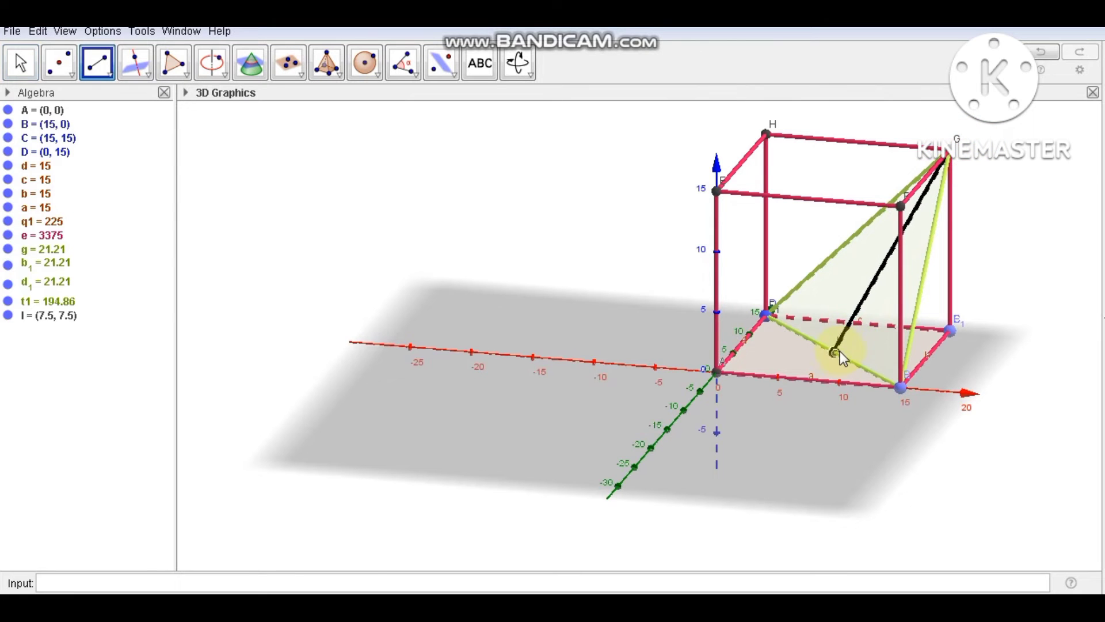
left_click(21, 64)
Draw the cube's space diagonal as a segment from base vertex B₁ to top vertex E.
left_click(71, 74)
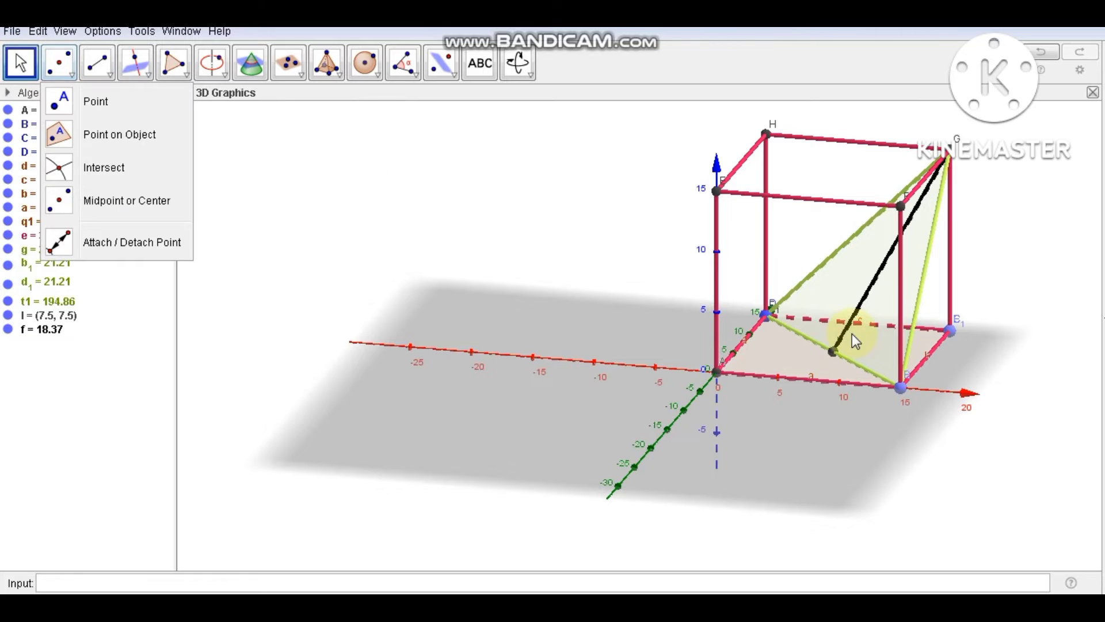
left_click_drag(929, 299, 998, 358)
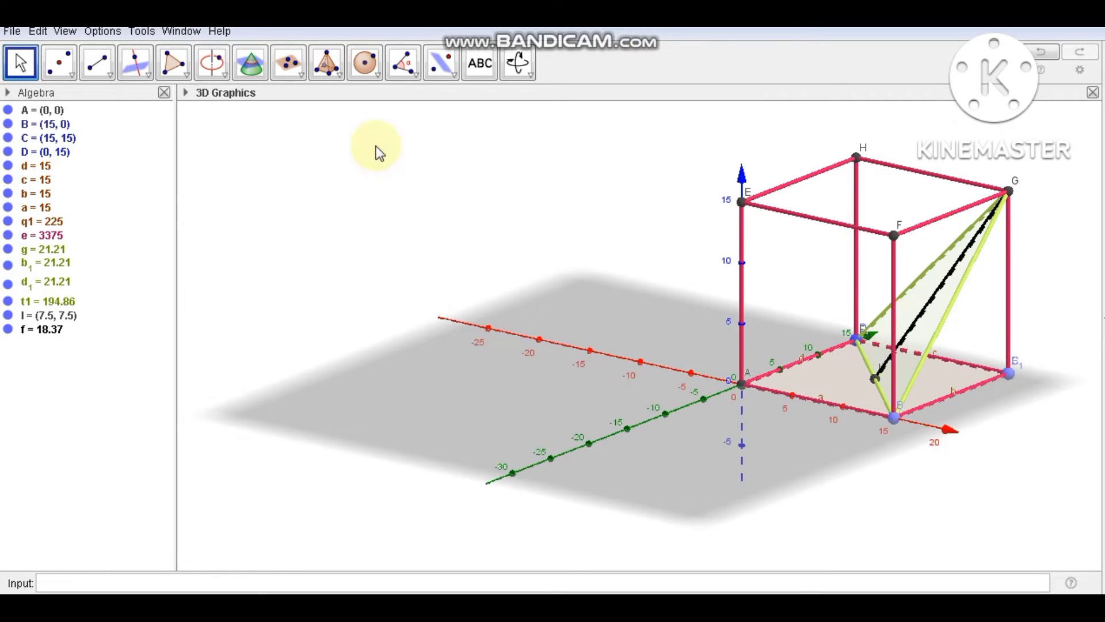
left_click(109, 74)
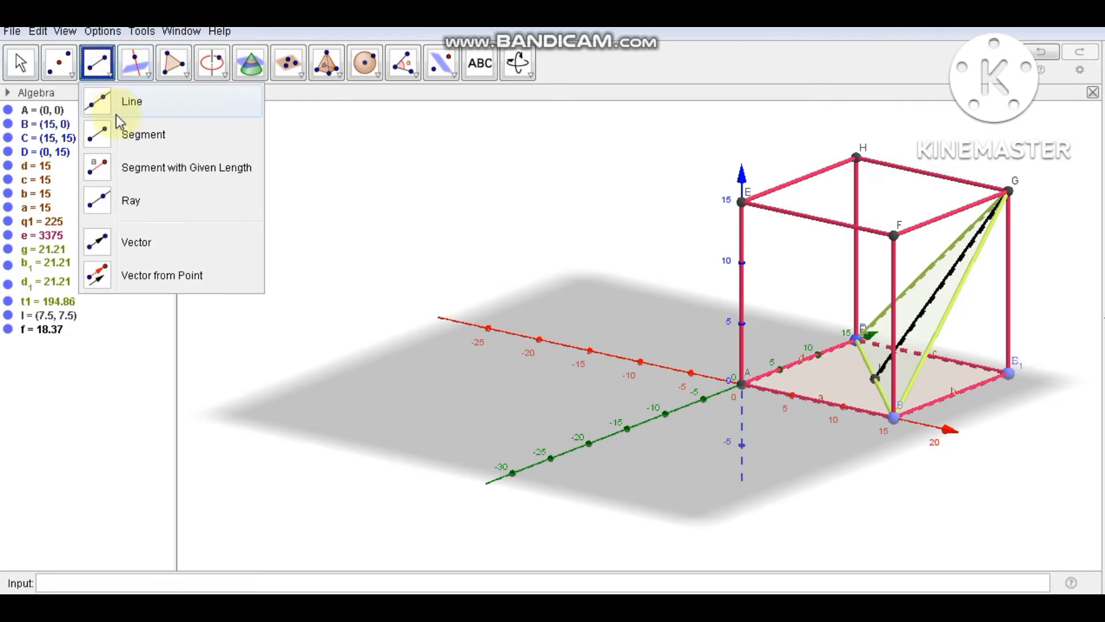
left_click(118, 134)
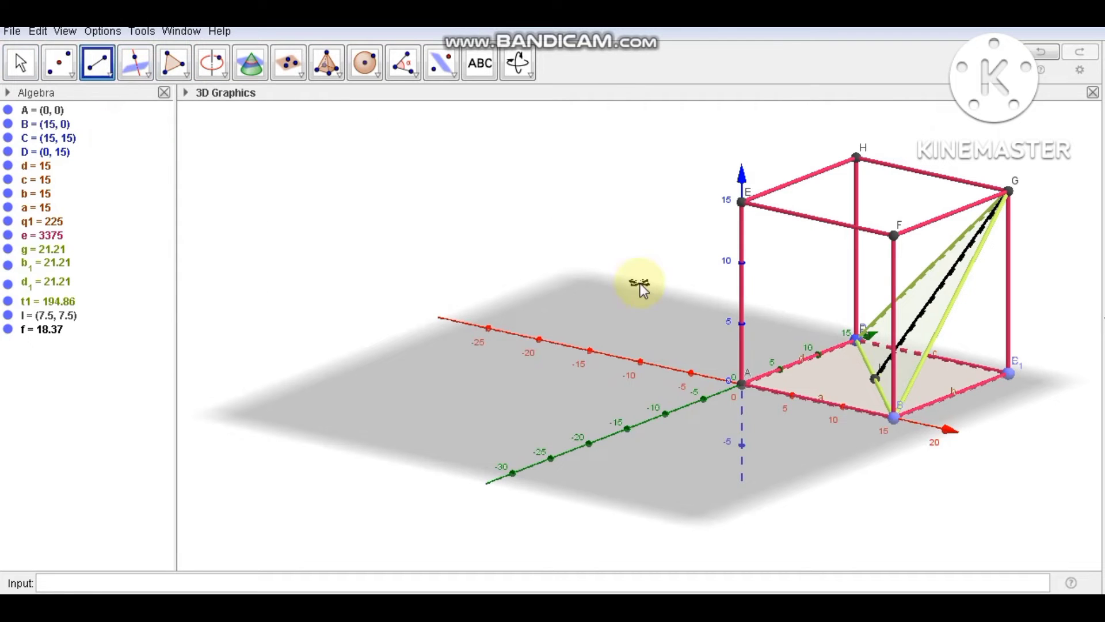
left_click(1011, 374)
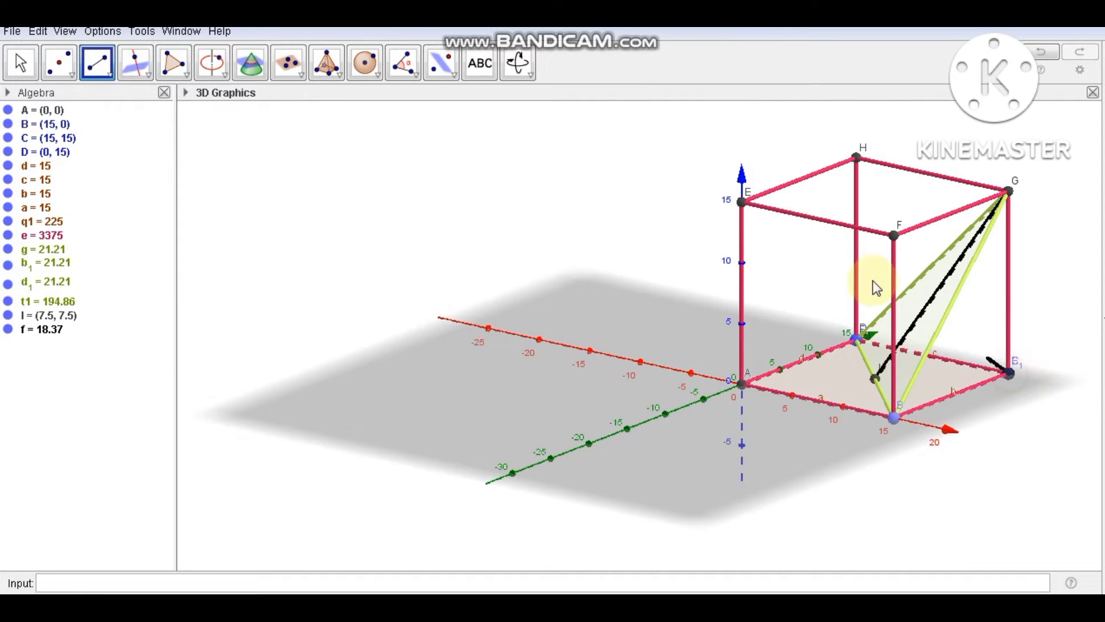
left_click(741, 208)
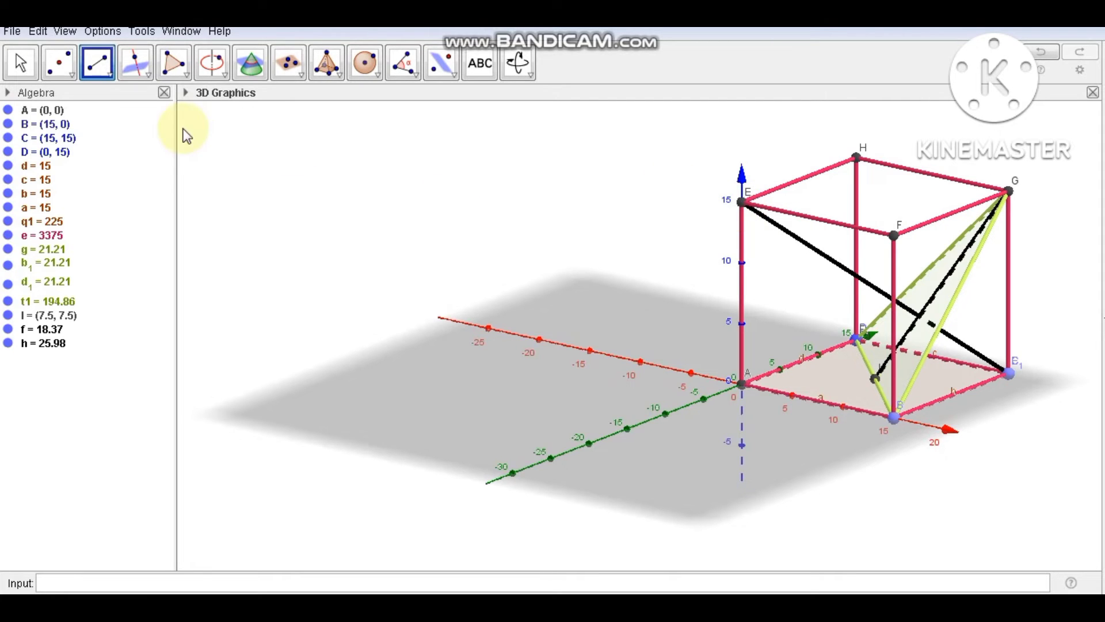
Change the line style of the space diagonal from B₁ to E to dashed in its object properties.
left_click(22, 68)
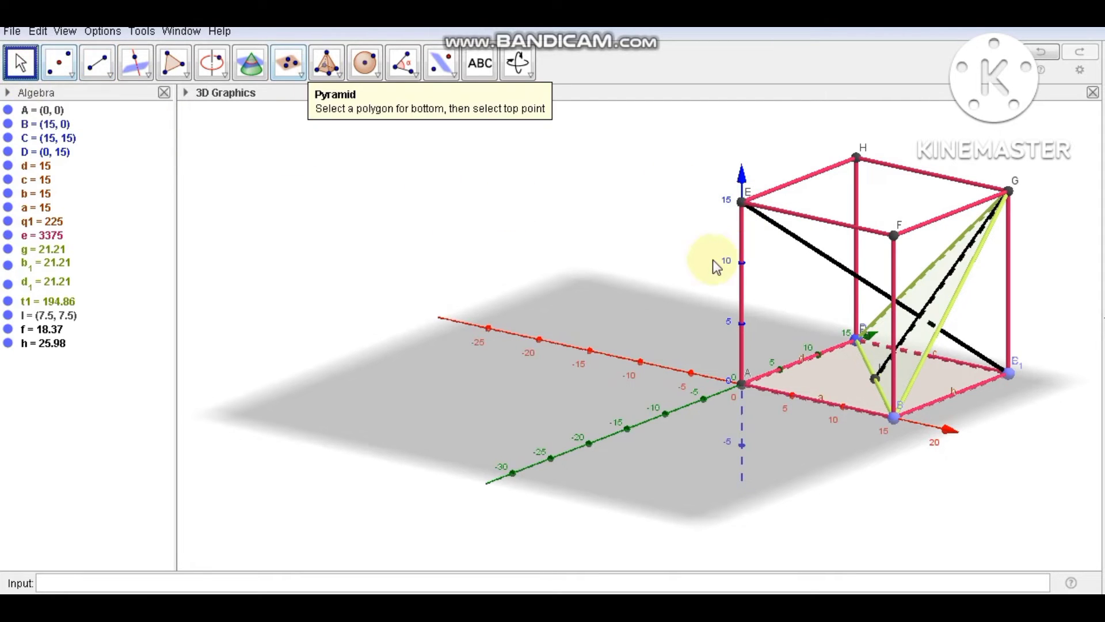
left_click(805, 248)
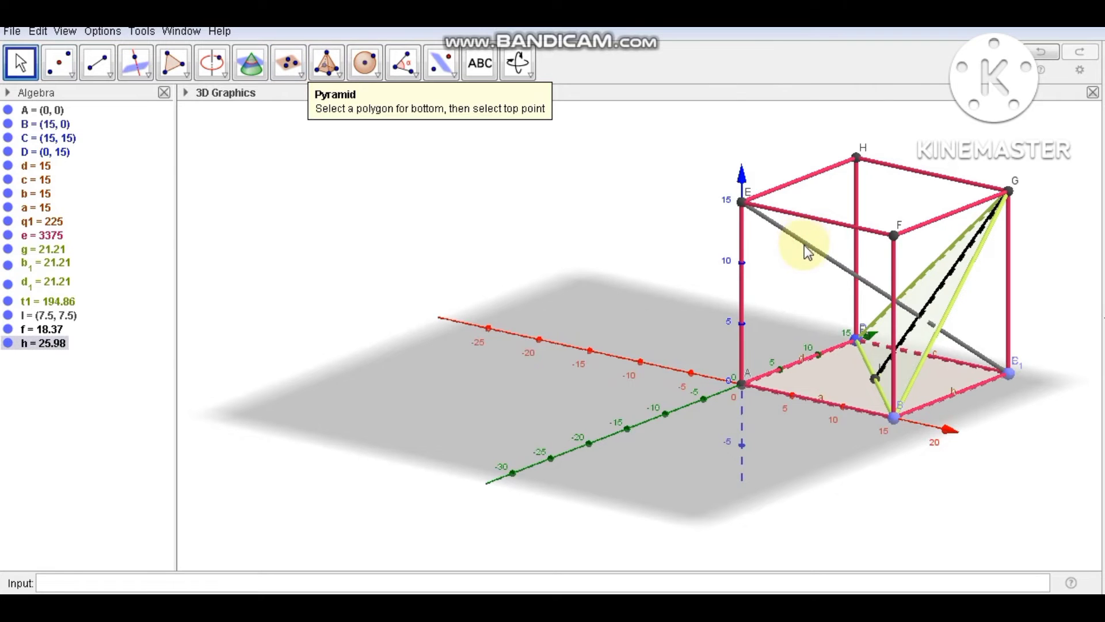
right_click(806, 248)
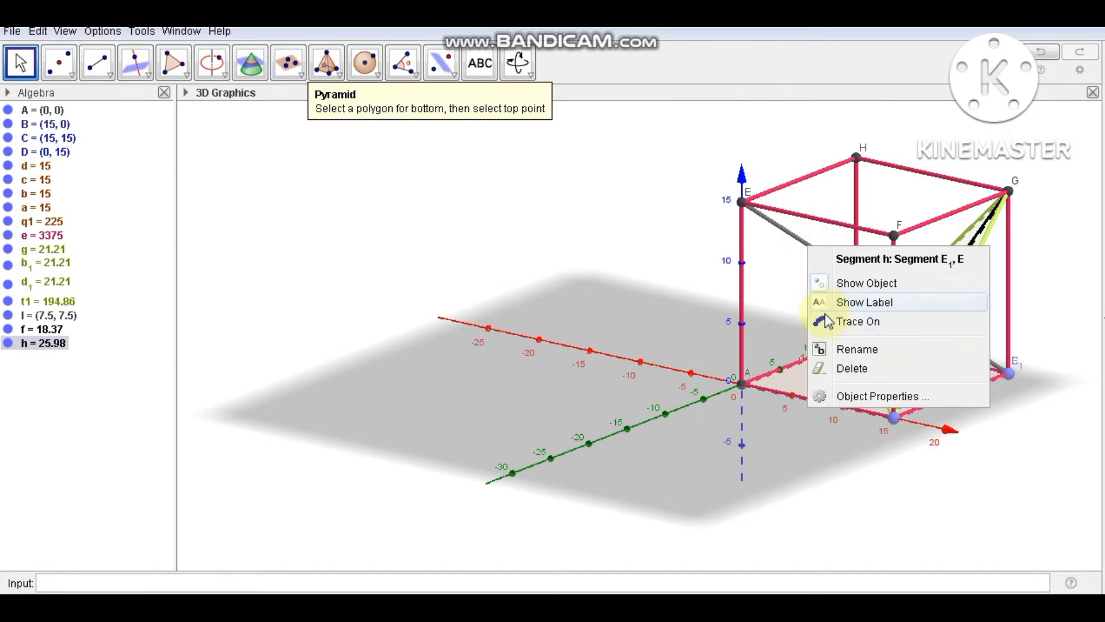
left_click(841, 397)
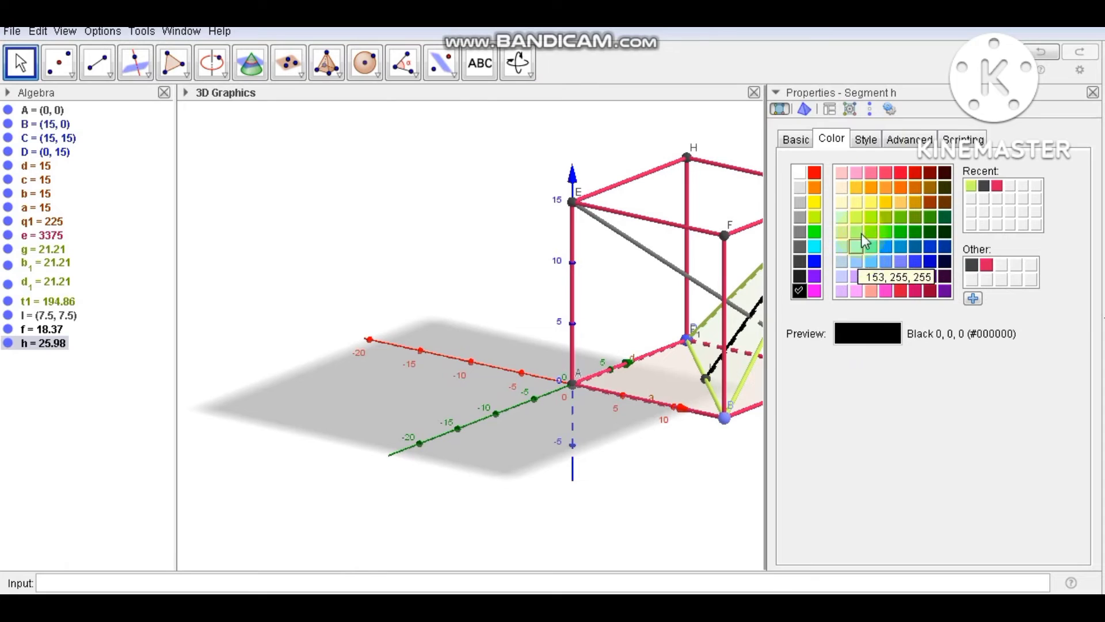
left_click(865, 139)
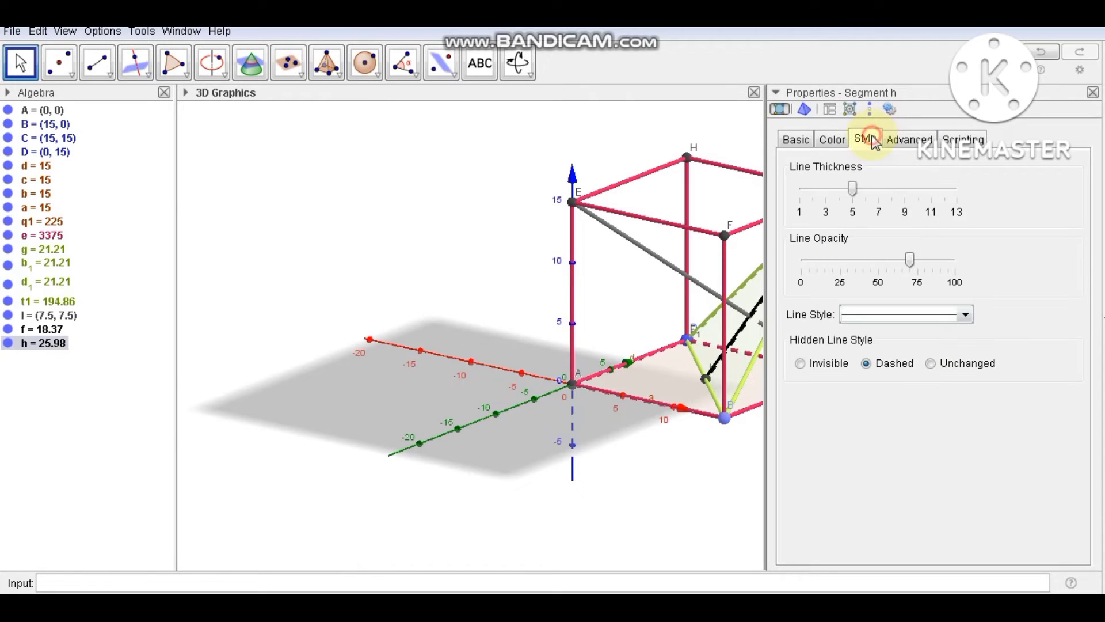
left_click(967, 315)
left_click(952, 348)
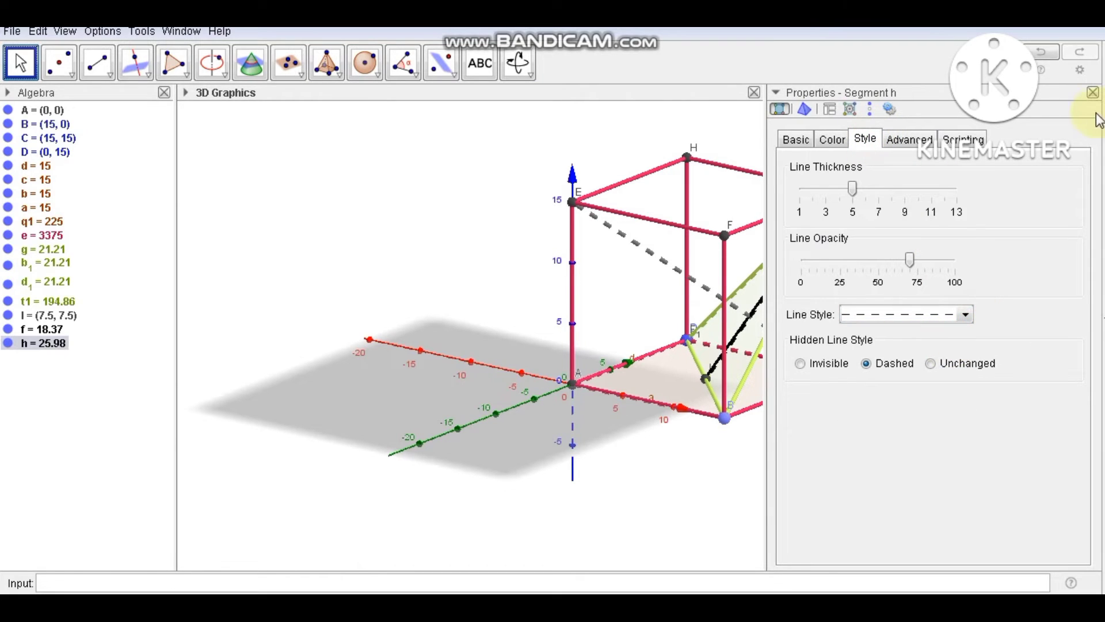
left_click(1093, 93)
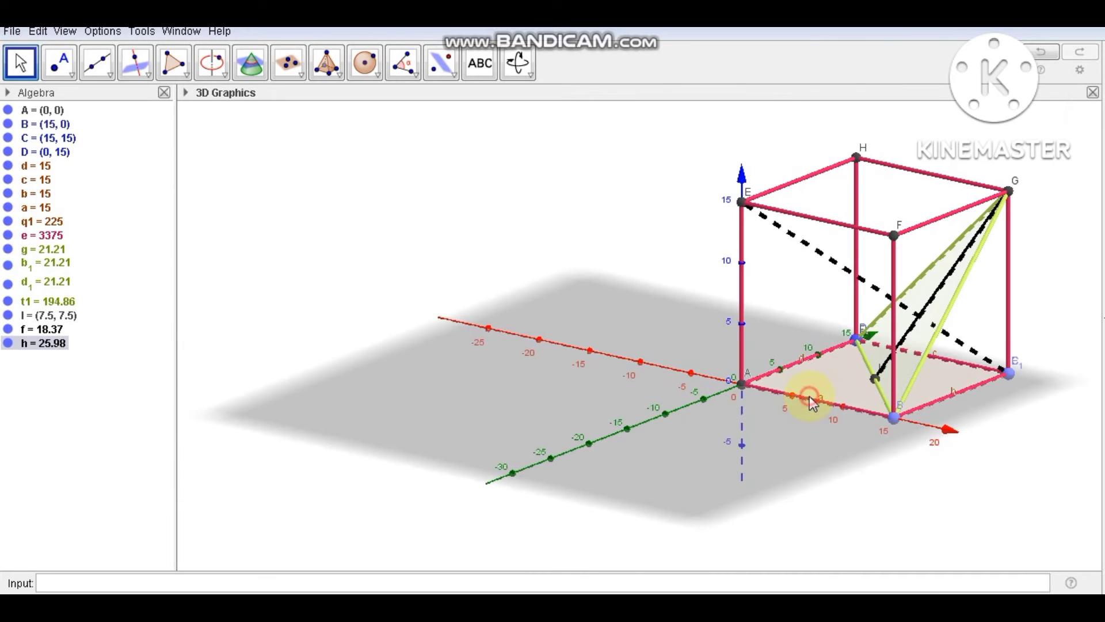
Create the intersection point of segment GI and the dashed space diagonal with the Intersect tool.
left_click_drag(809, 397, 826, 403)
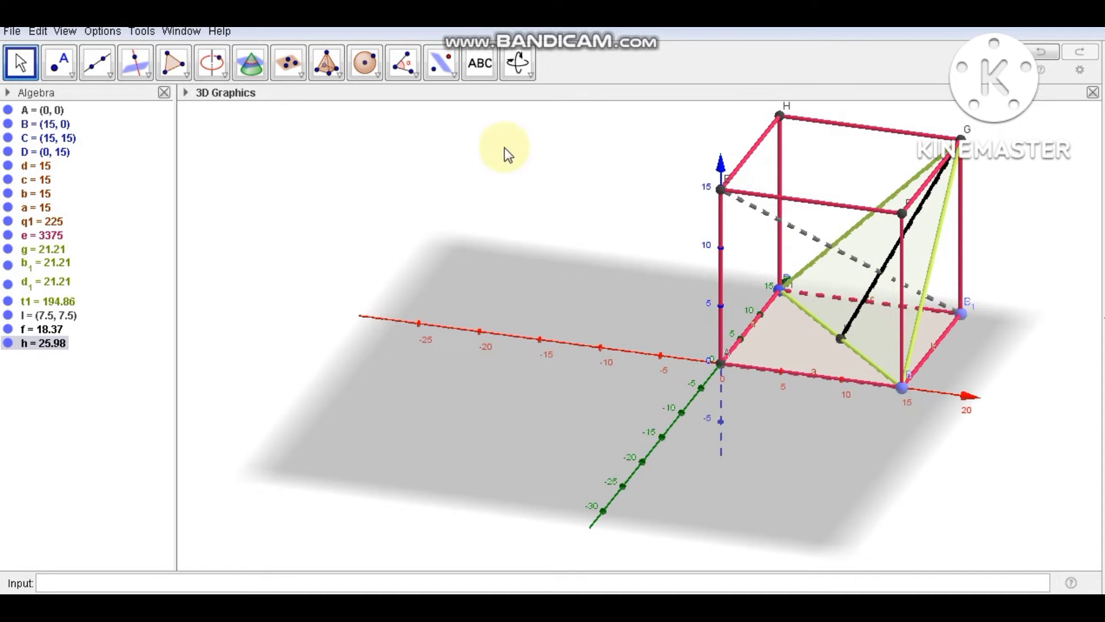
left_click(60, 65)
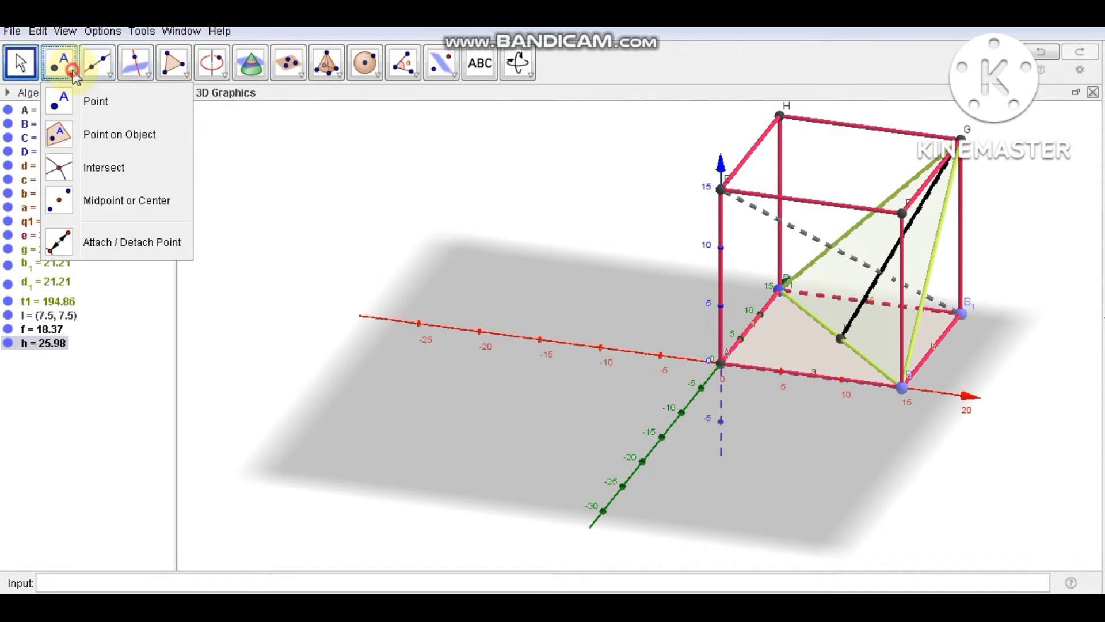
left_click(98, 170)
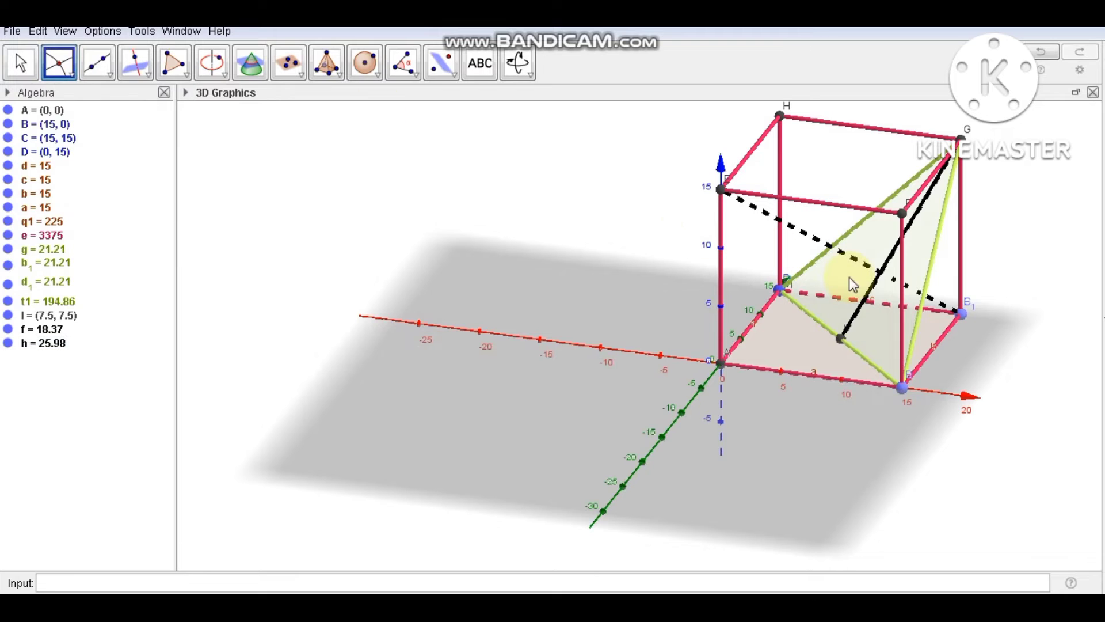
left_click(872, 292)
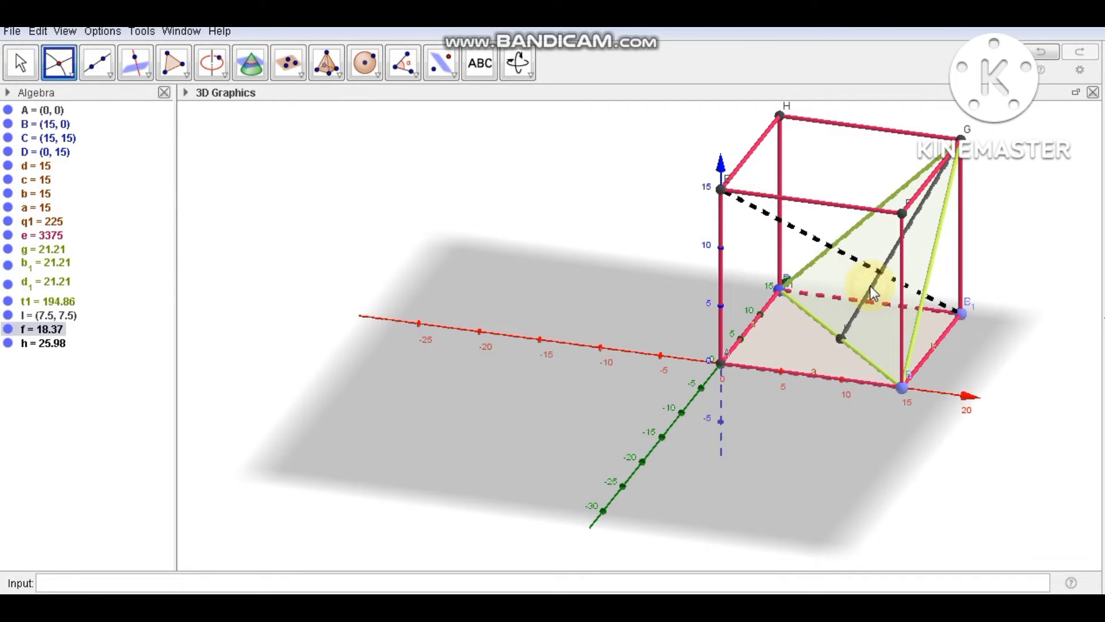
left_click(855, 256)
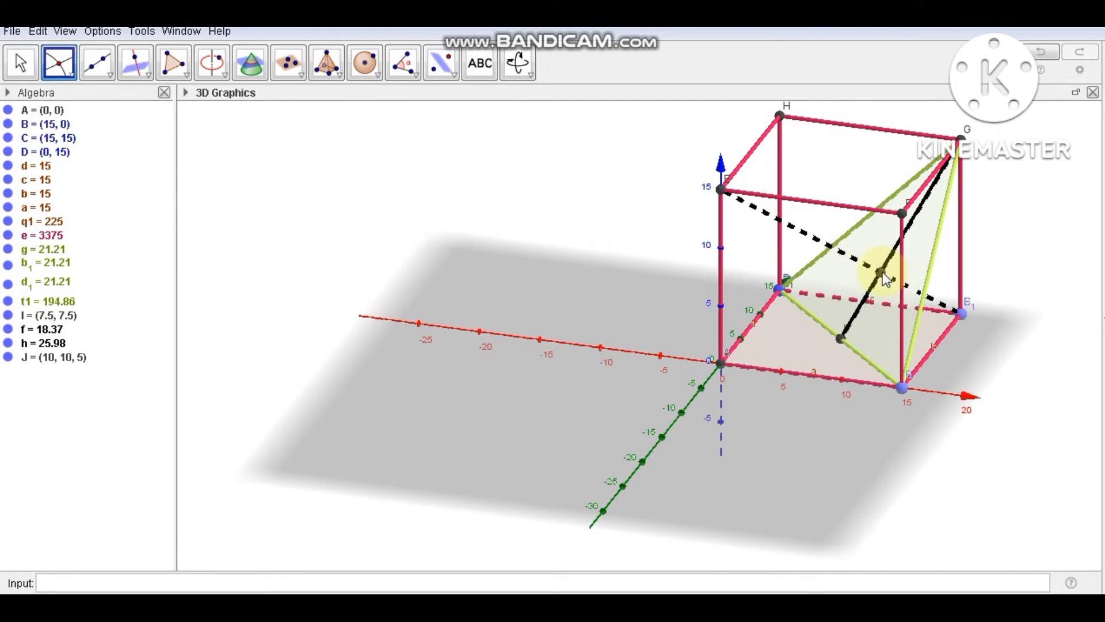
Draw a segment from base vertex B₁ to the intersection point of GI and the space diagonal.
left_click(19, 64)
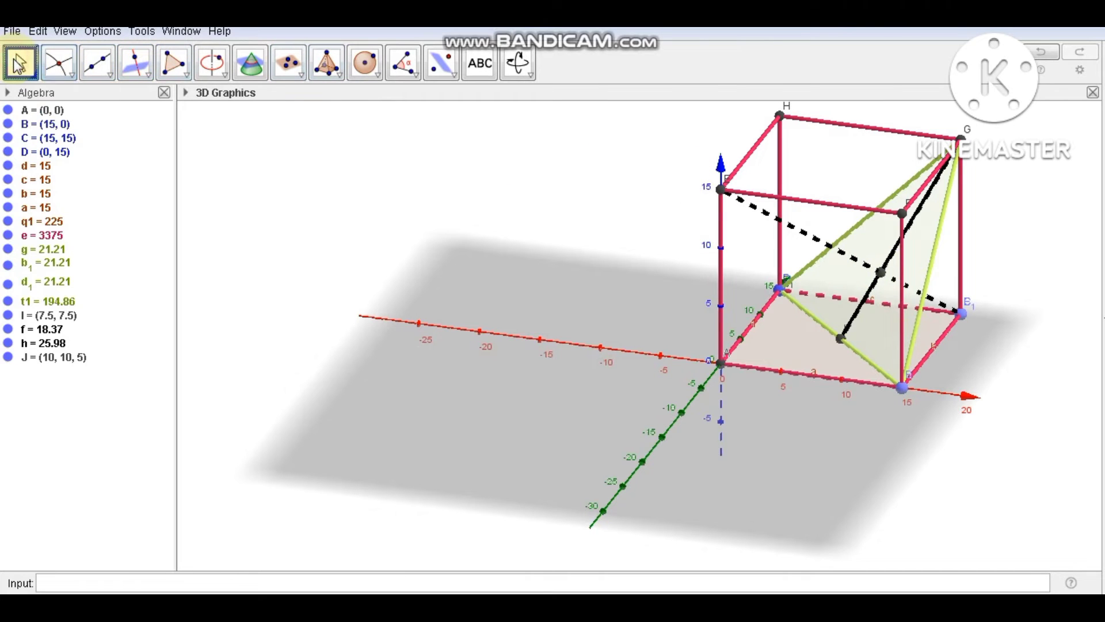
left_click_drag(529, 260, 568, 268)
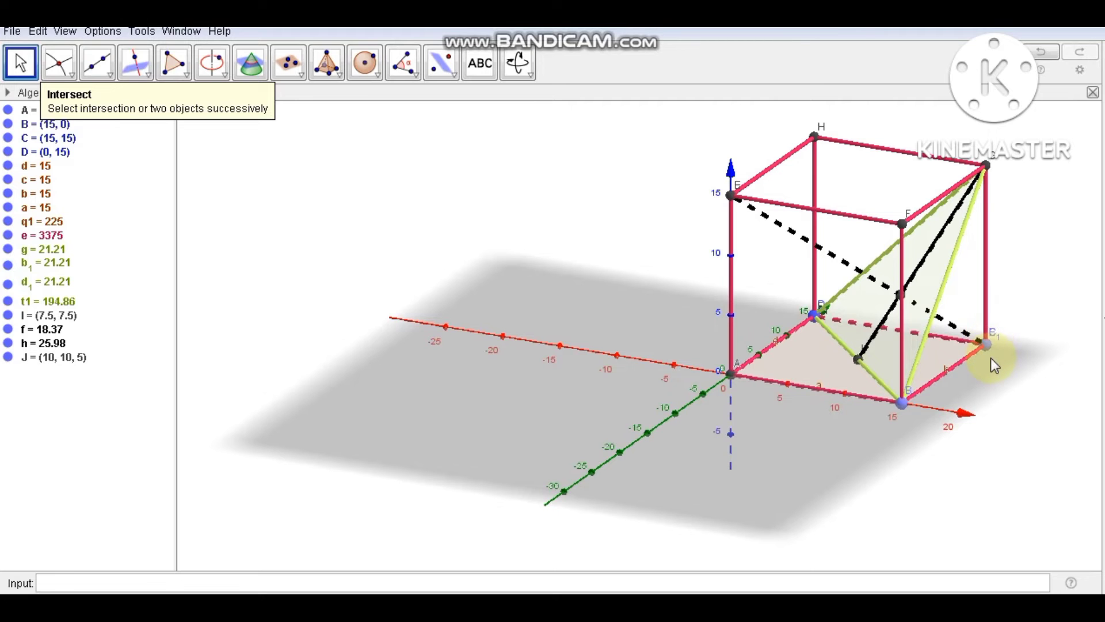
left_click_drag(890, 322, 893, 316)
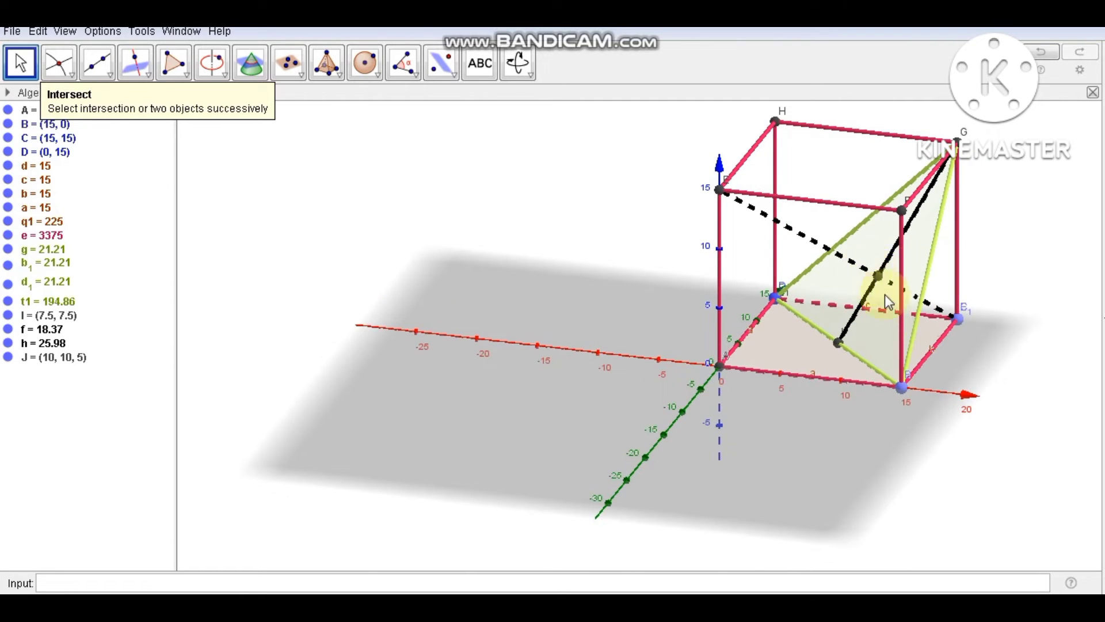
left_click(97, 63)
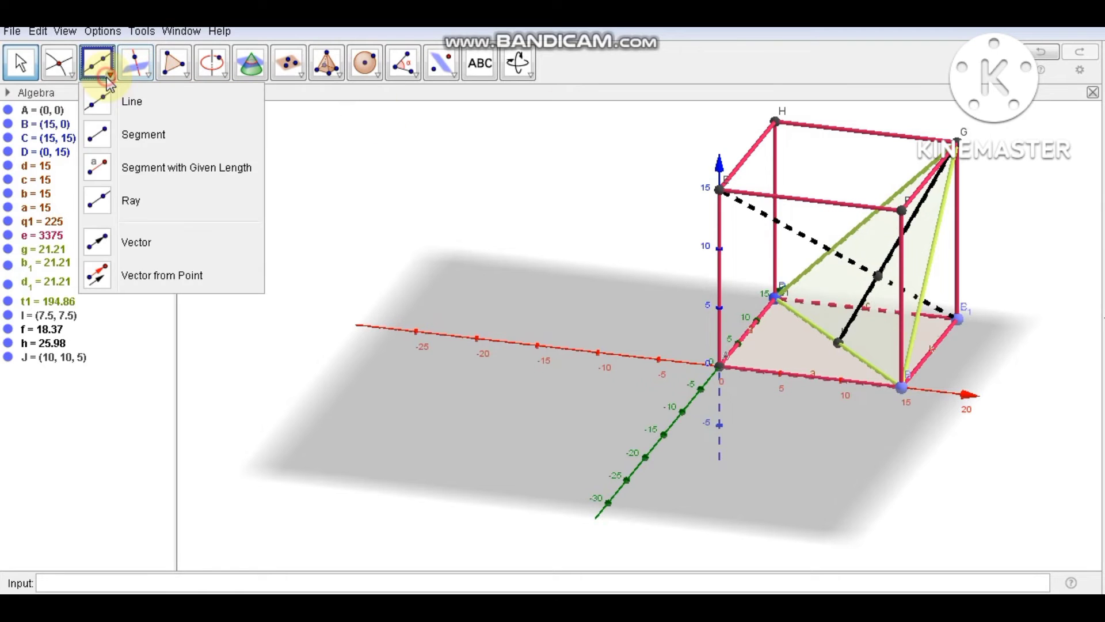
left_click(138, 135)
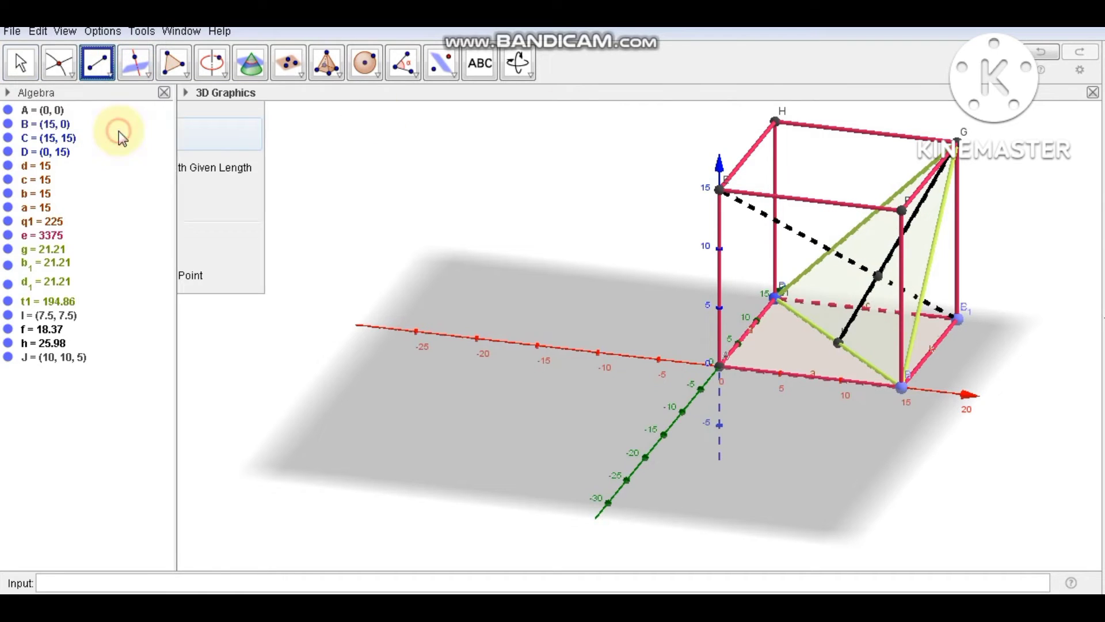
left_click(957, 319)
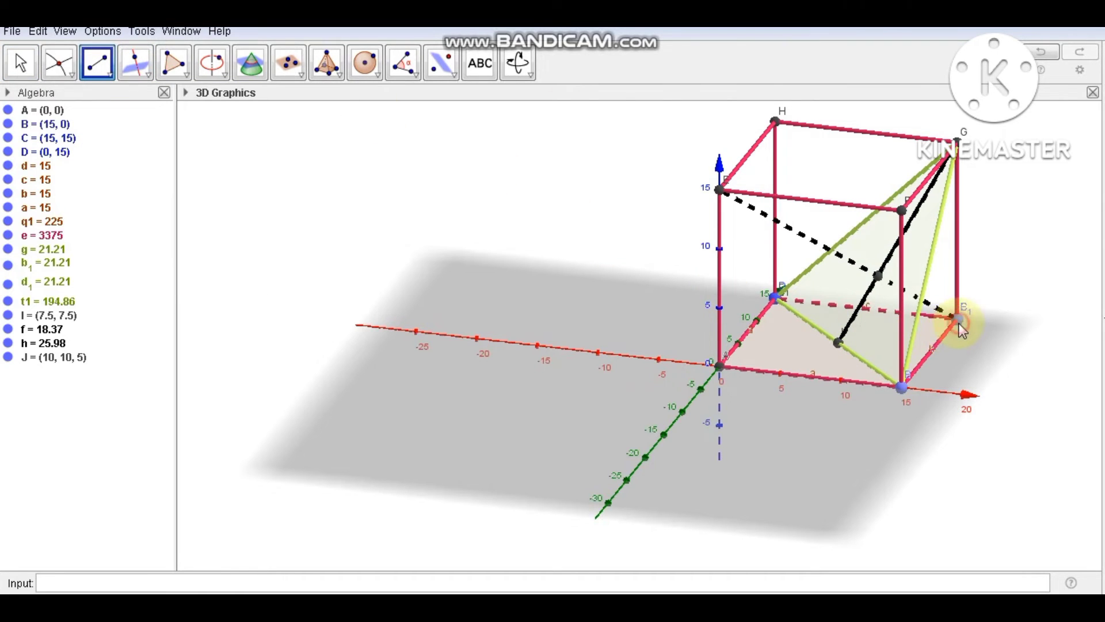
left_click(878, 276)
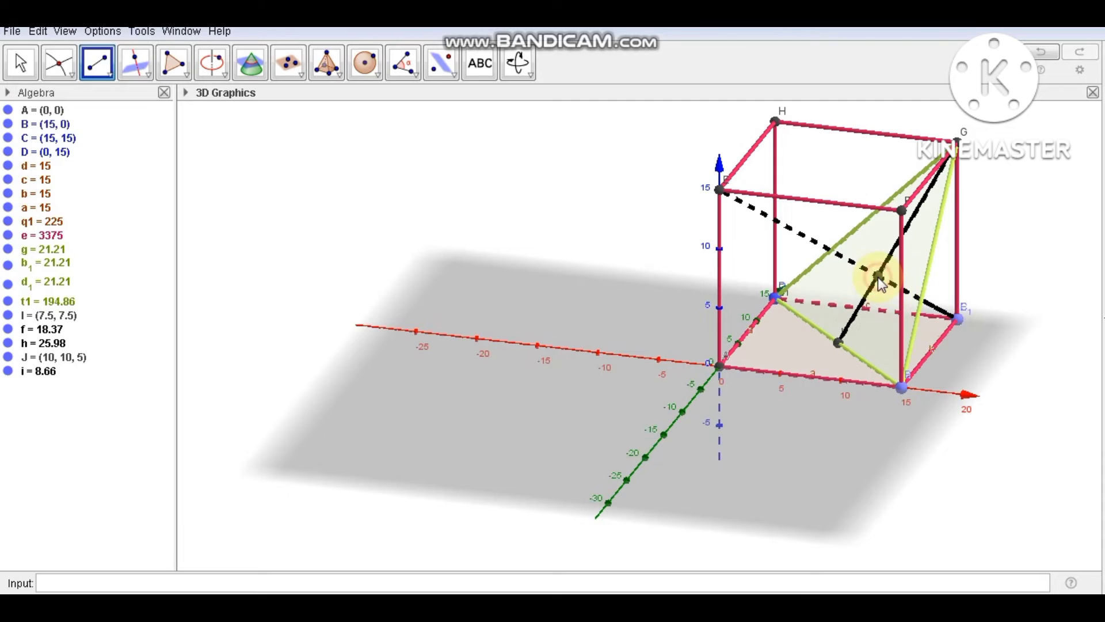
Change the colour of the segment between B₁ and the intersection point to yellow (#FFFF00) in its object properties.
left_click(49, 377)
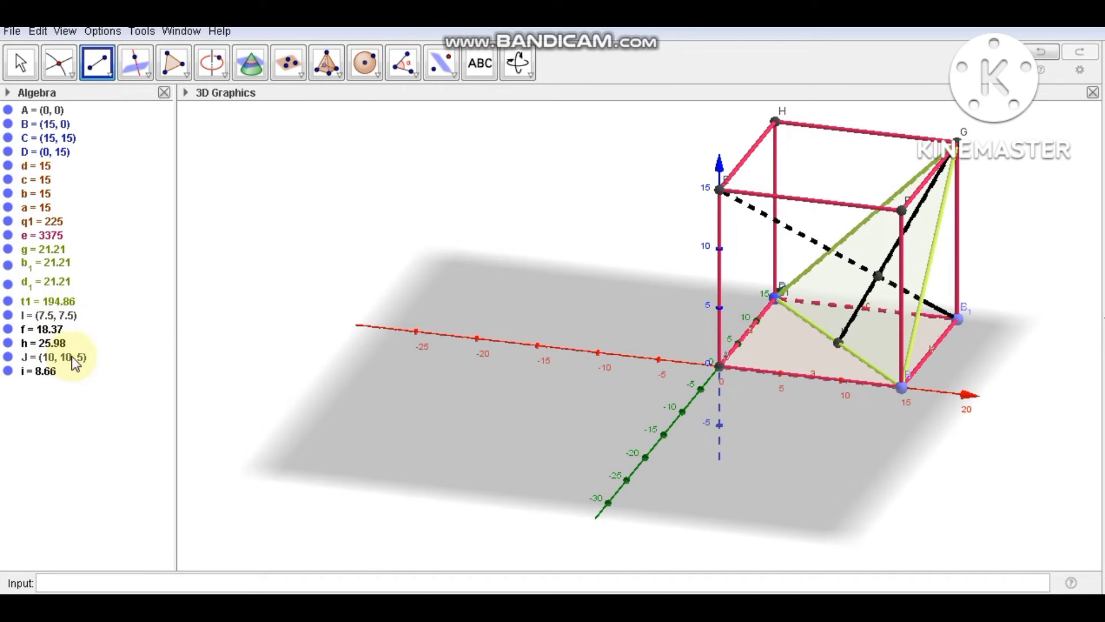
left_click(21, 62)
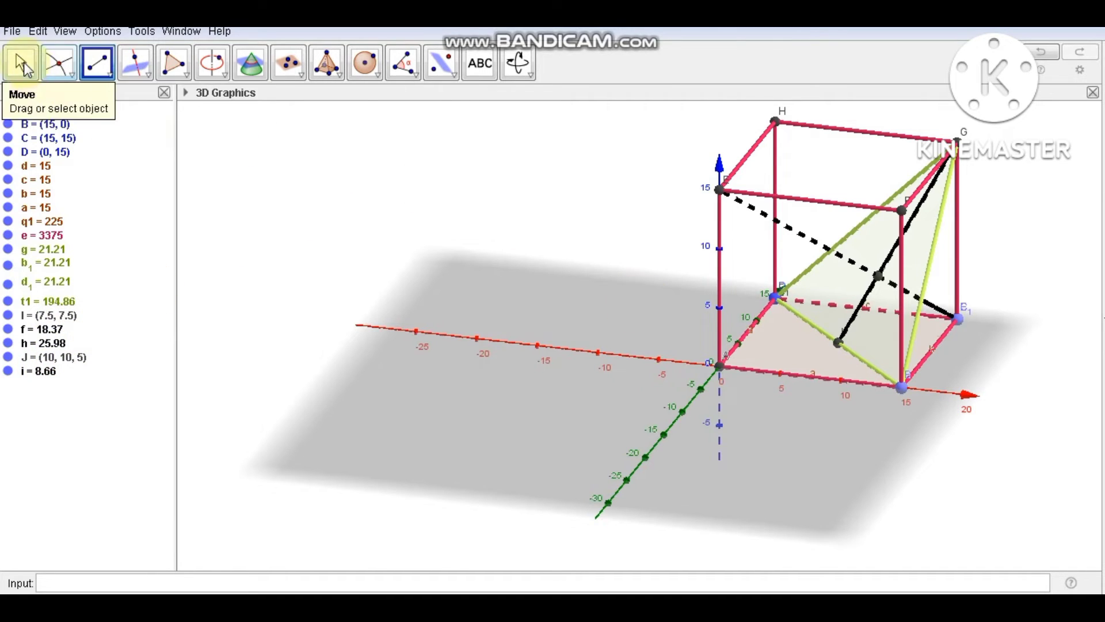
left_click(49, 371)
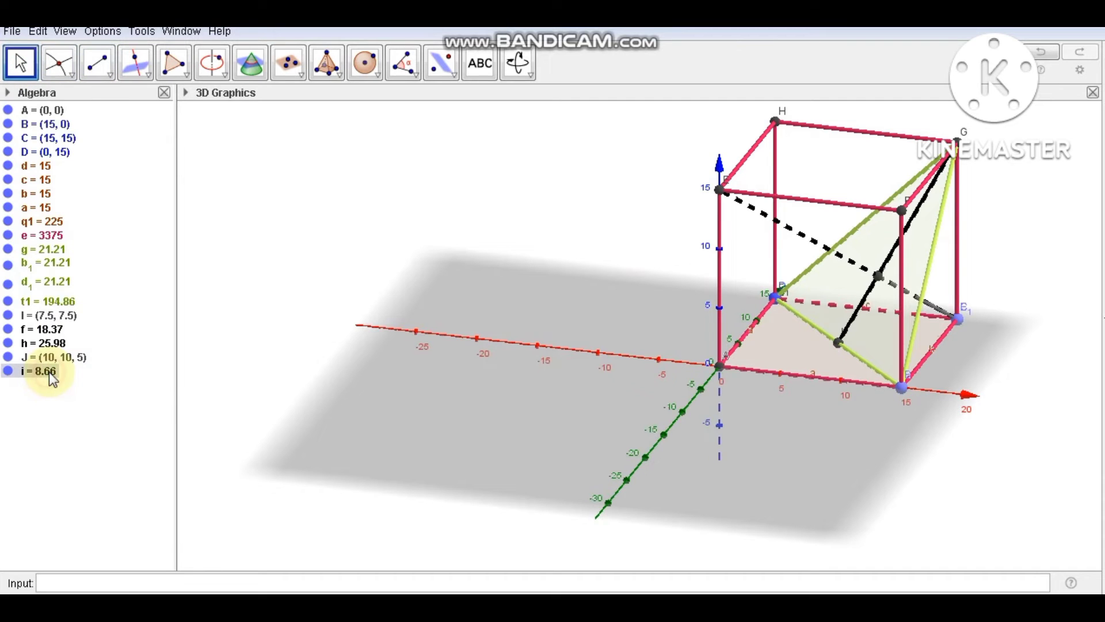
right_click(50, 373)
left_click(91, 531)
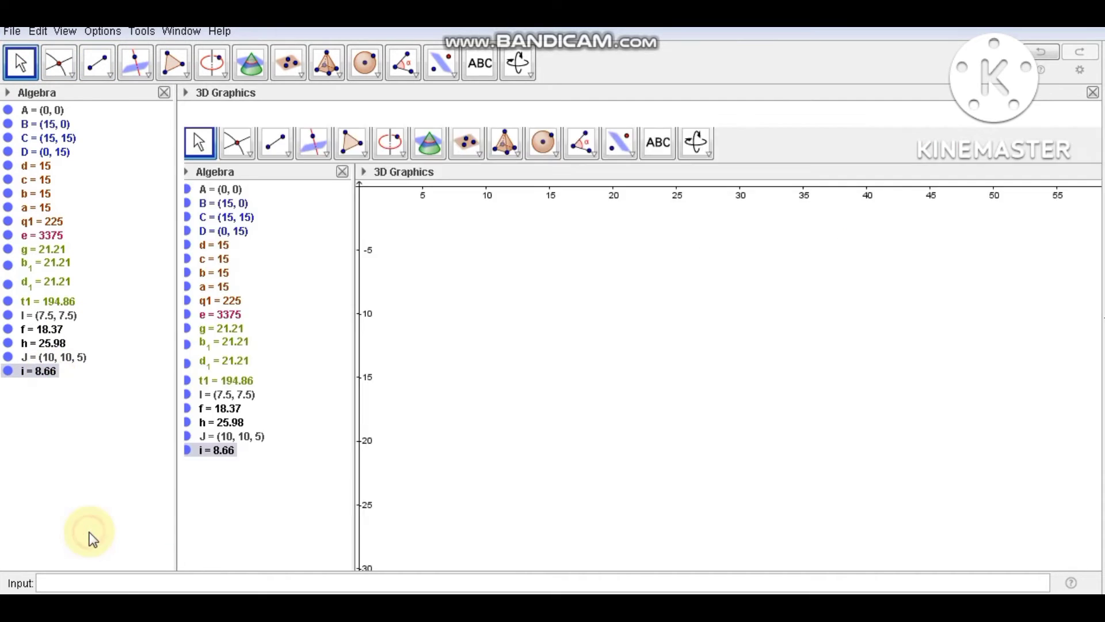
left_click(839, 141)
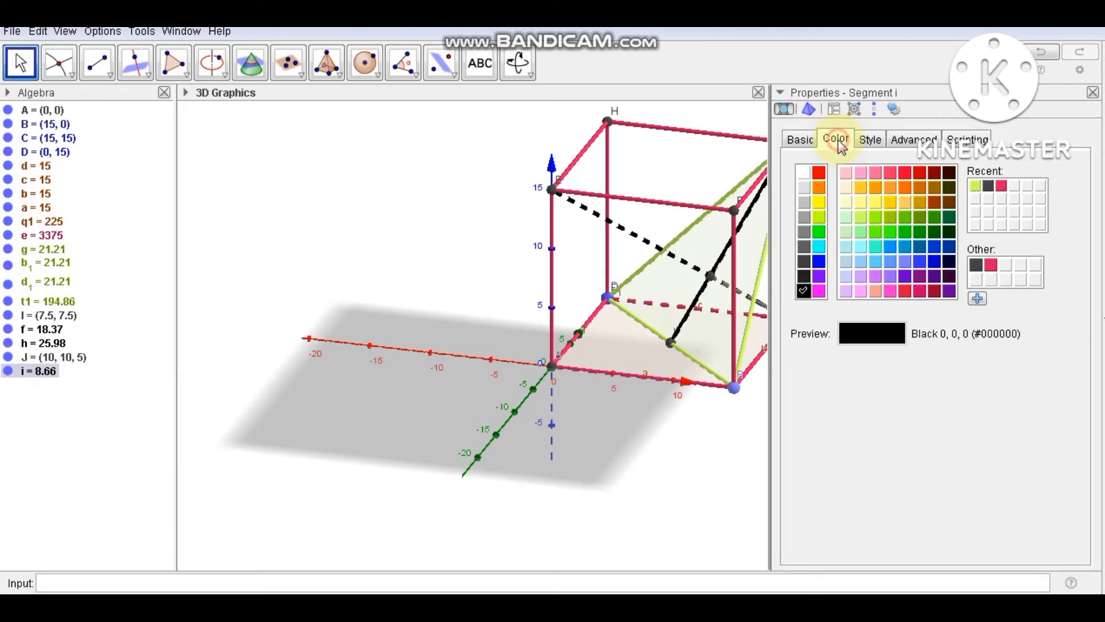
left_click(823, 204)
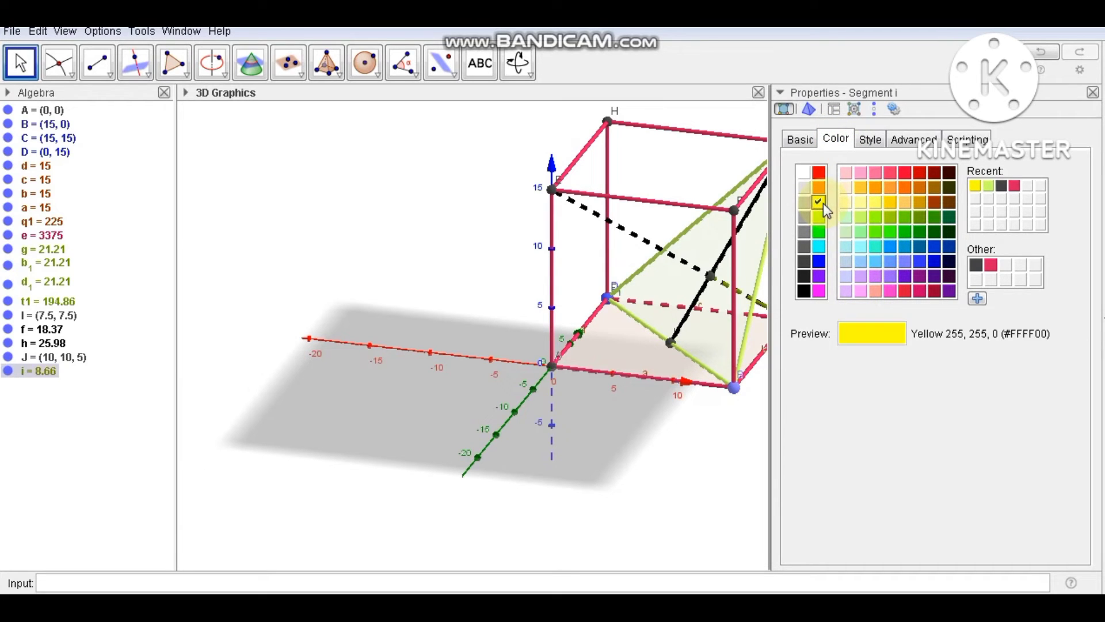
left_click(1093, 93)
Examine the yellow distance segment between base vertex C and plane BDG from several viewing angles.
left_click_drag(803, 371, 756, 375)
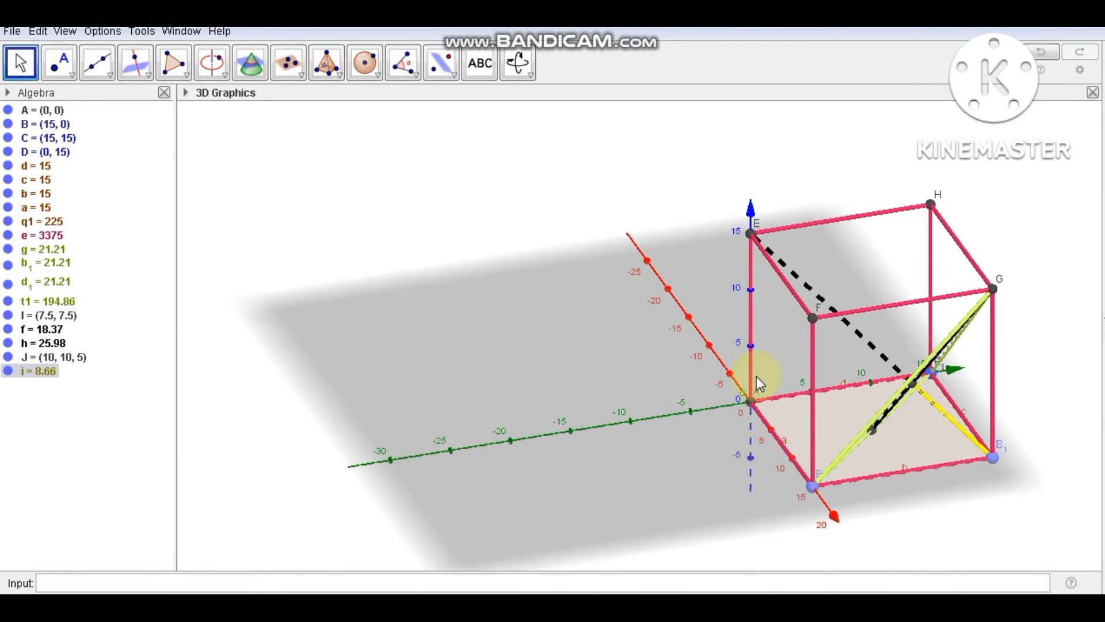
left_click_drag(936, 431, 958, 419)
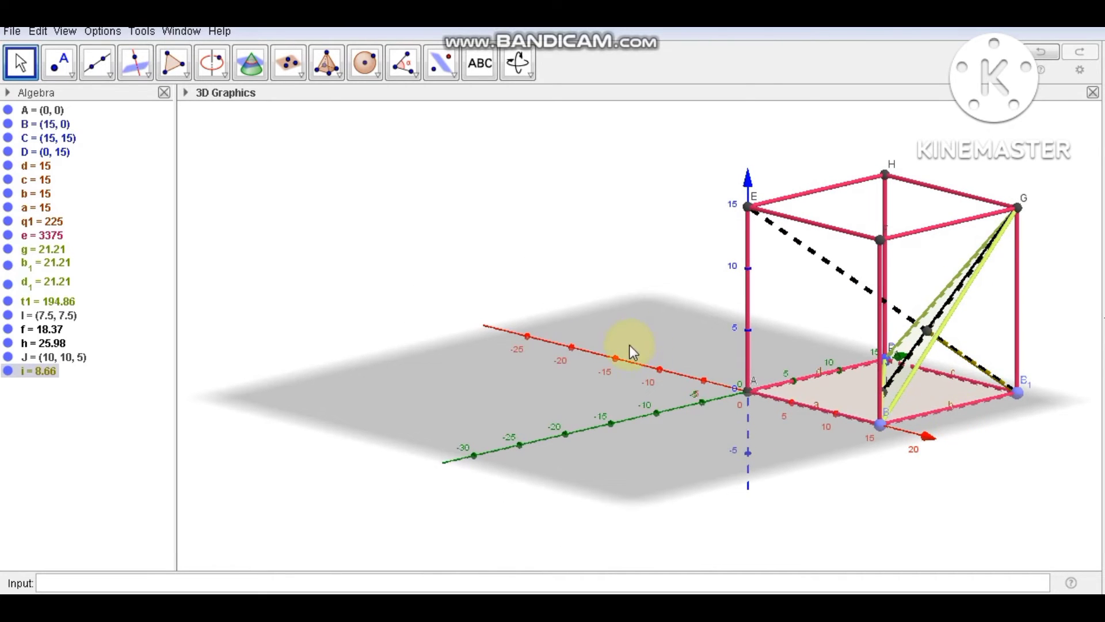
left_click_drag(669, 316, 665, 319)
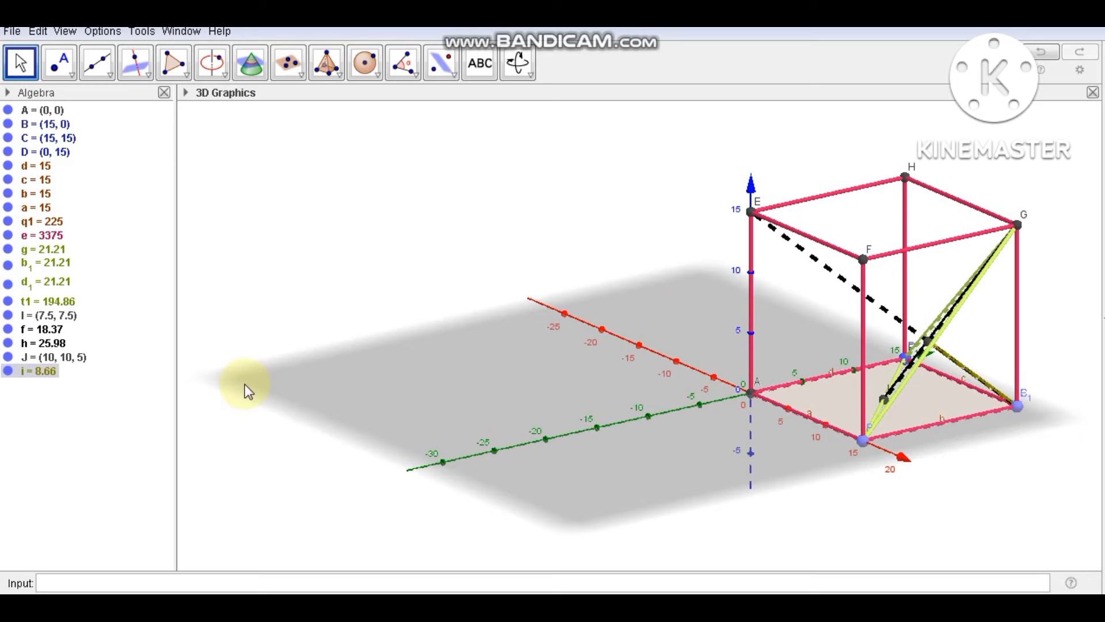
left_click_drag(872, 414, 891, 412)
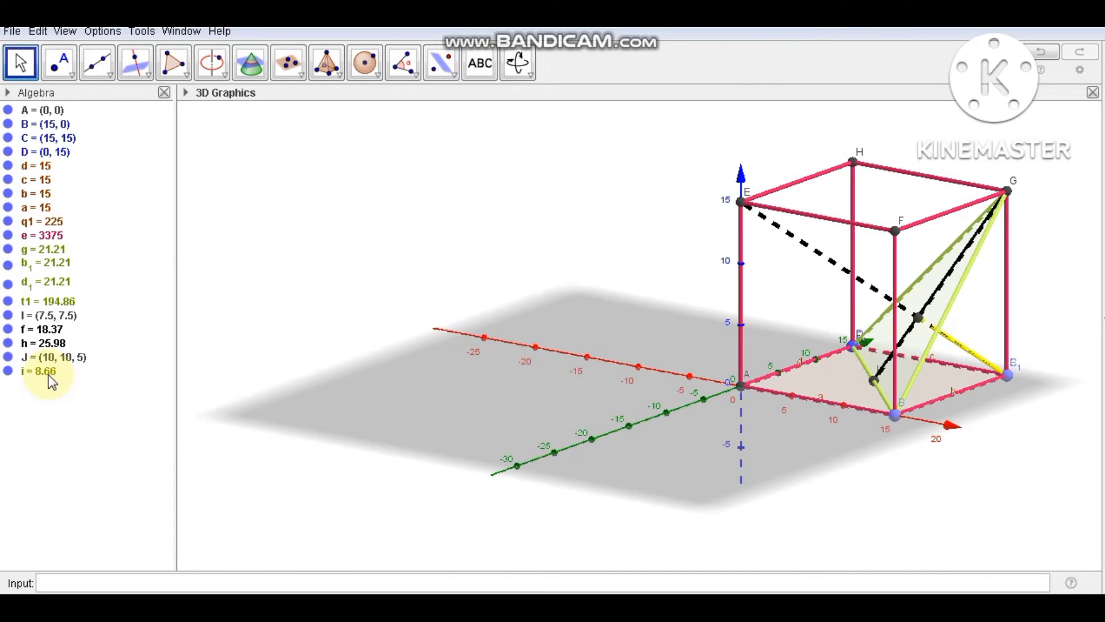
left_click_drag(506, 334, 530, 319)
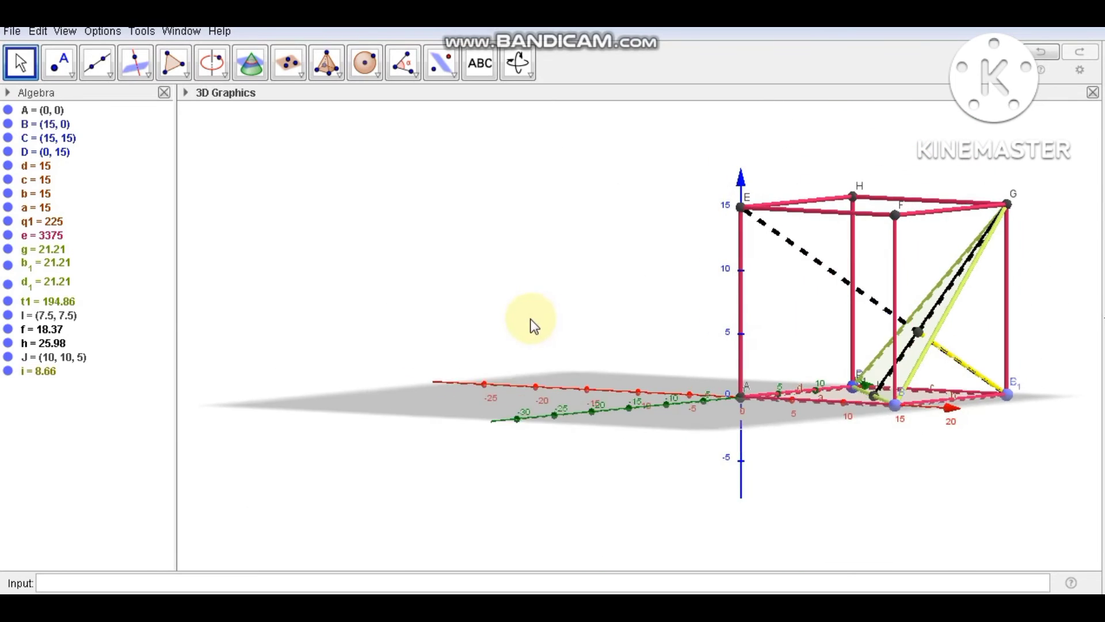
left_click_drag(949, 392, 969, 400)
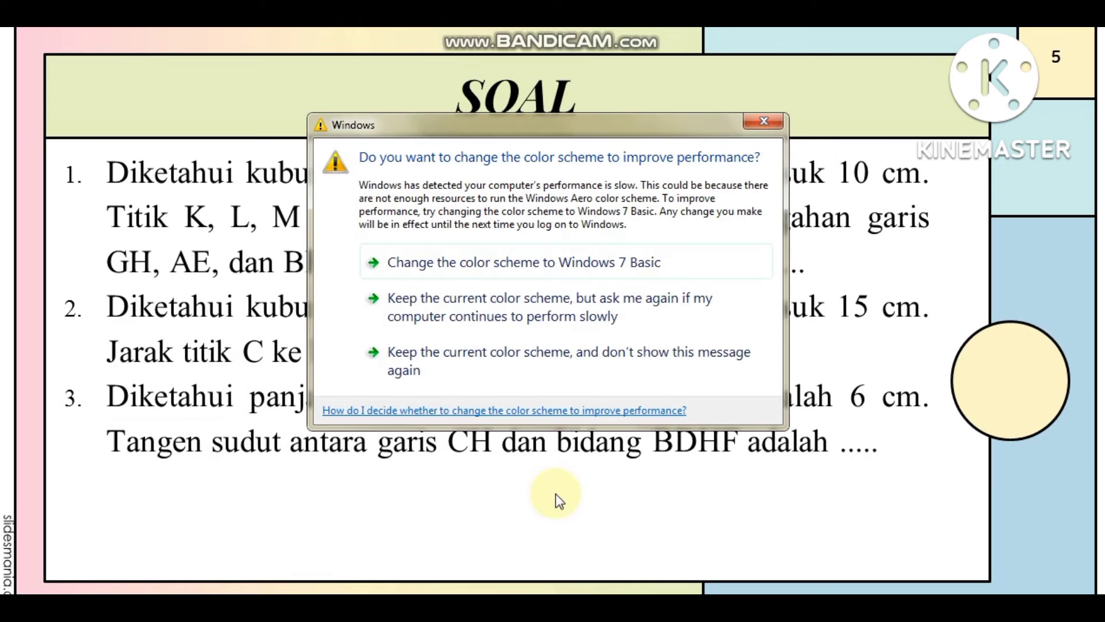
Dismiss the color scheme prompt and draw a square polygon with vertices (0, 0), (6, 0), (6, 6) and (0, 6).
left_click(764, 123)
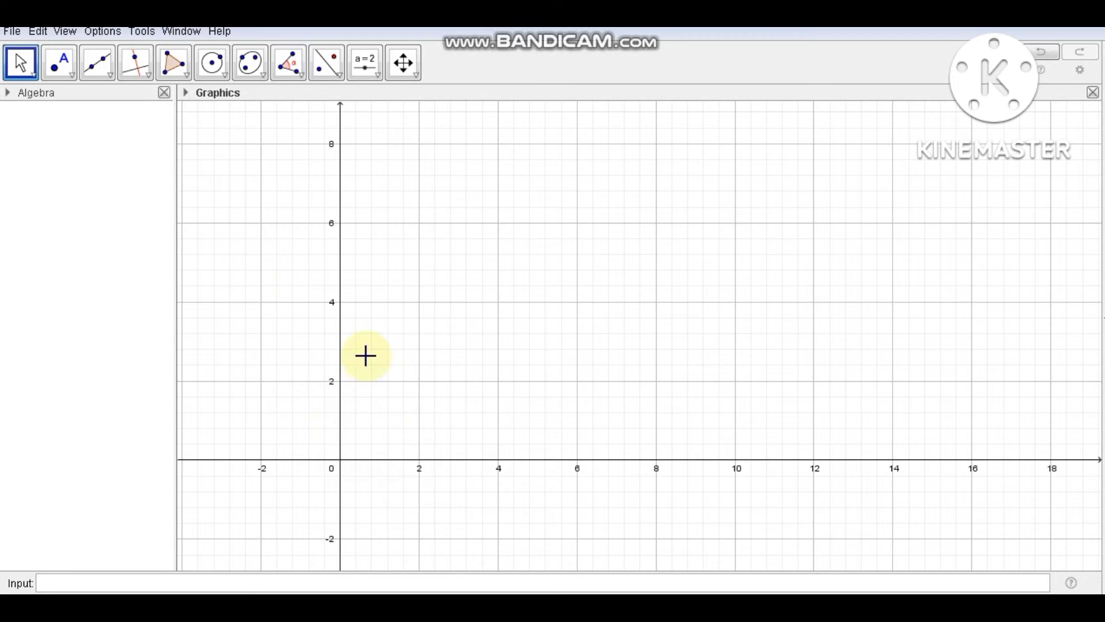
left_click(185, 72)
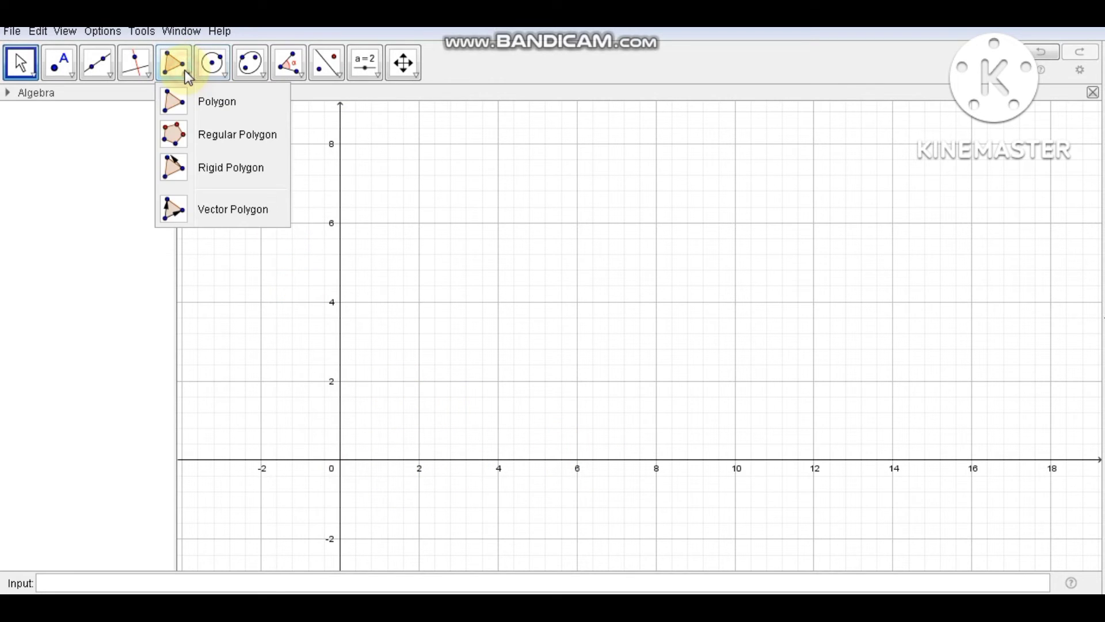
left_click(189, 101)
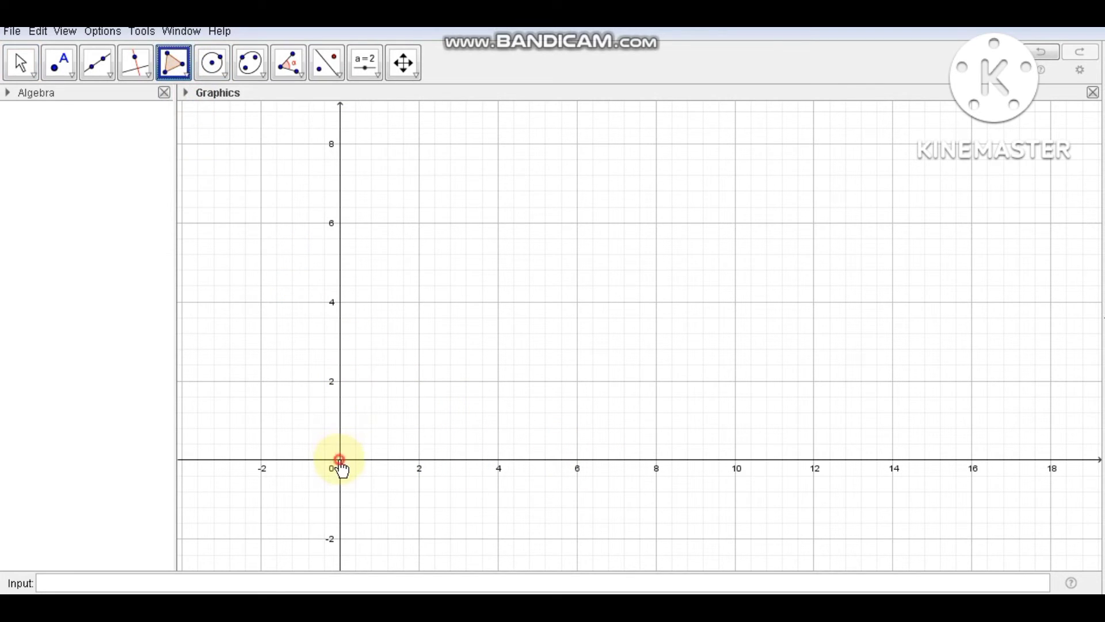
left_click(340, 460)
left_click(577, 460)
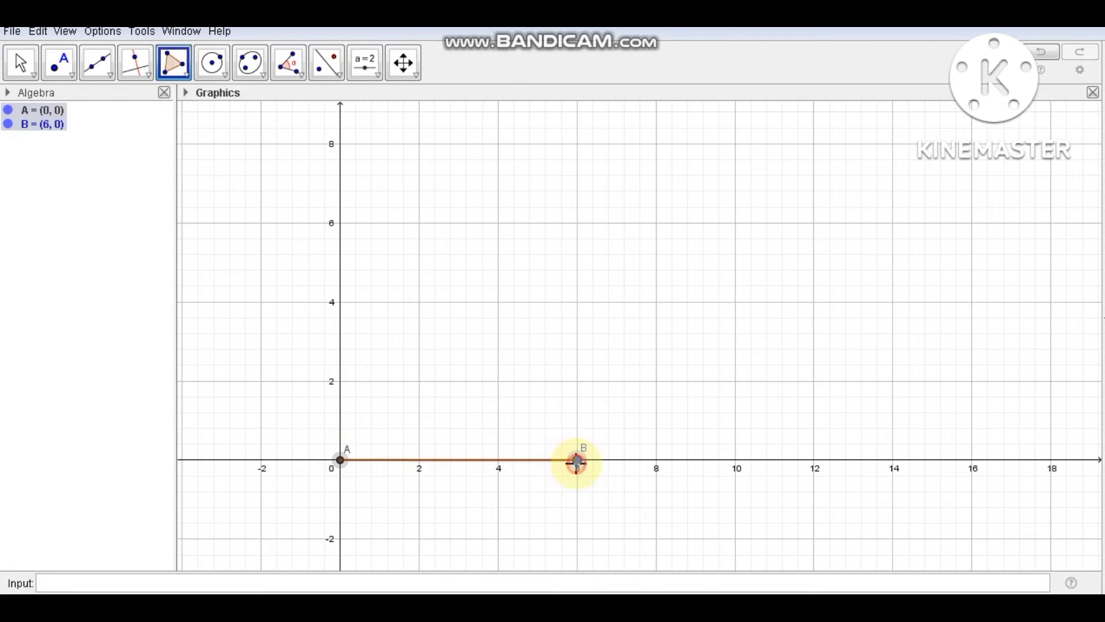
left_click(578, 224)
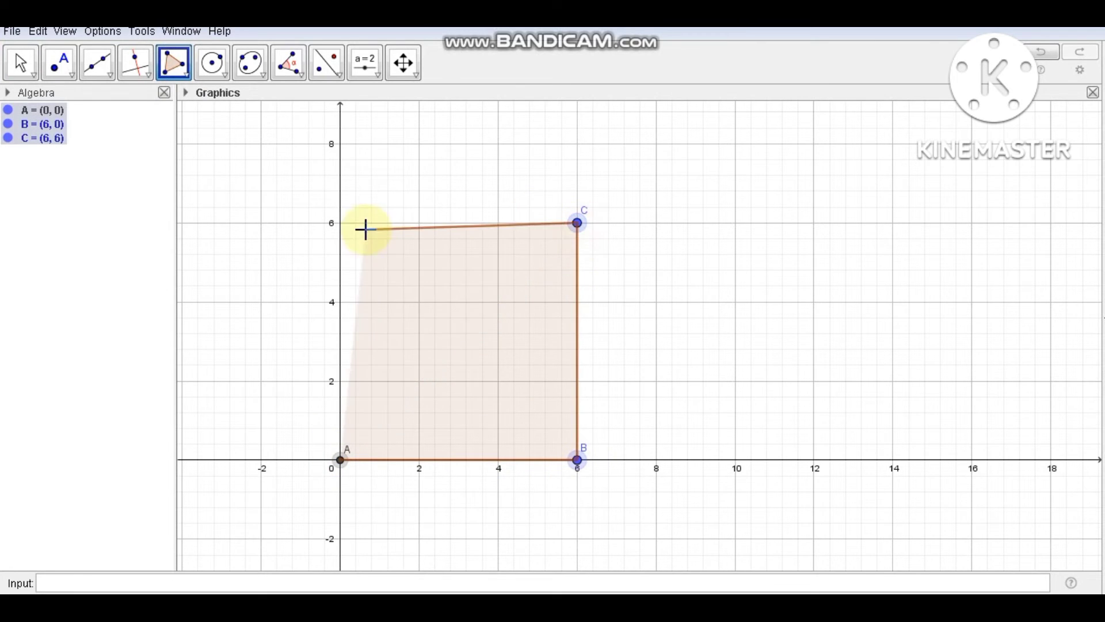
left_click(341, 223)
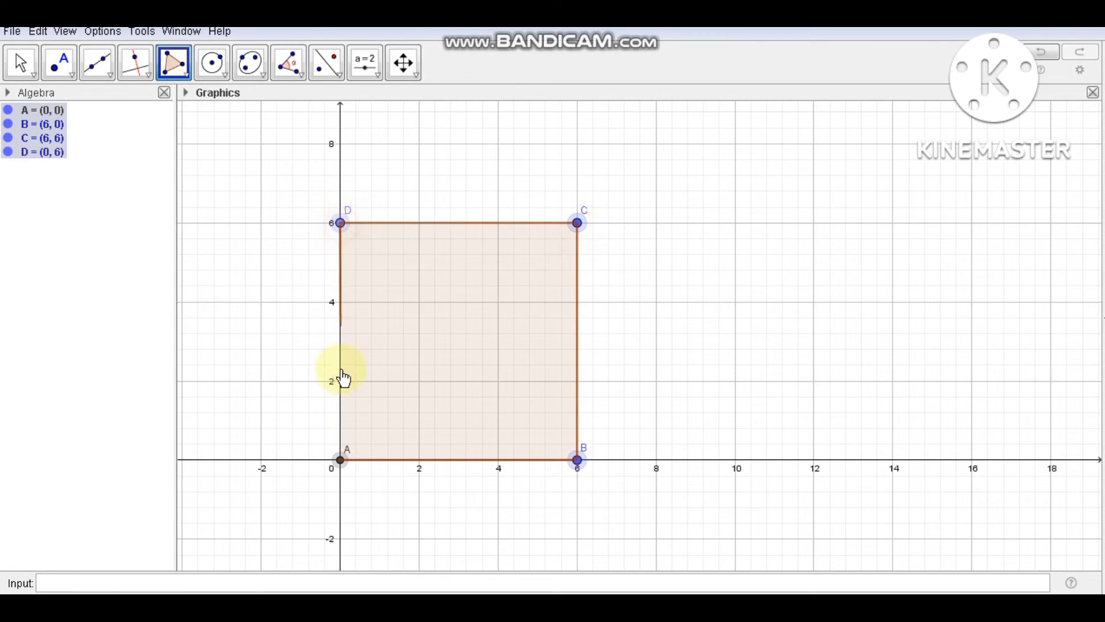
left_click(341, 461)
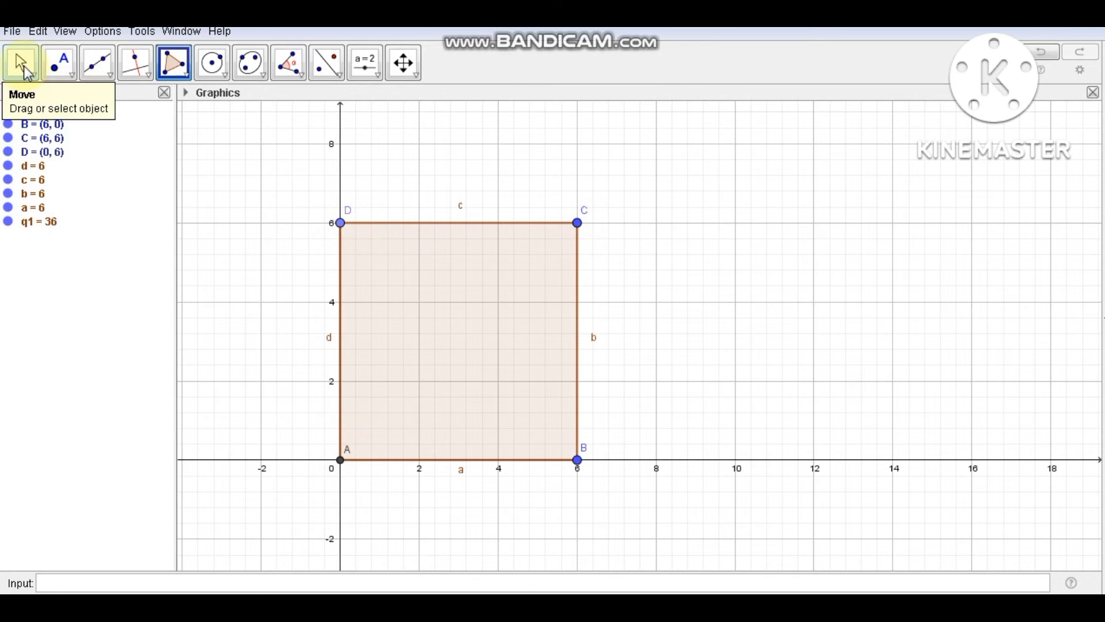
left_click(25, 69)
Show the 3D Graphics view and close the 2D Graphics view.
left_click(67, 33)
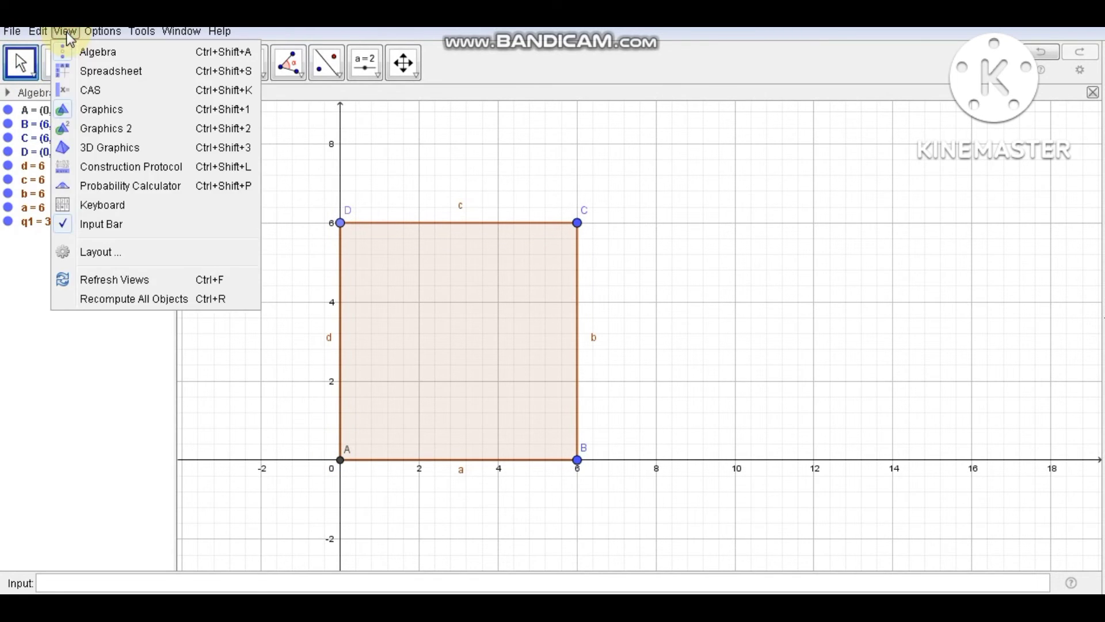
left_click(109, 147)
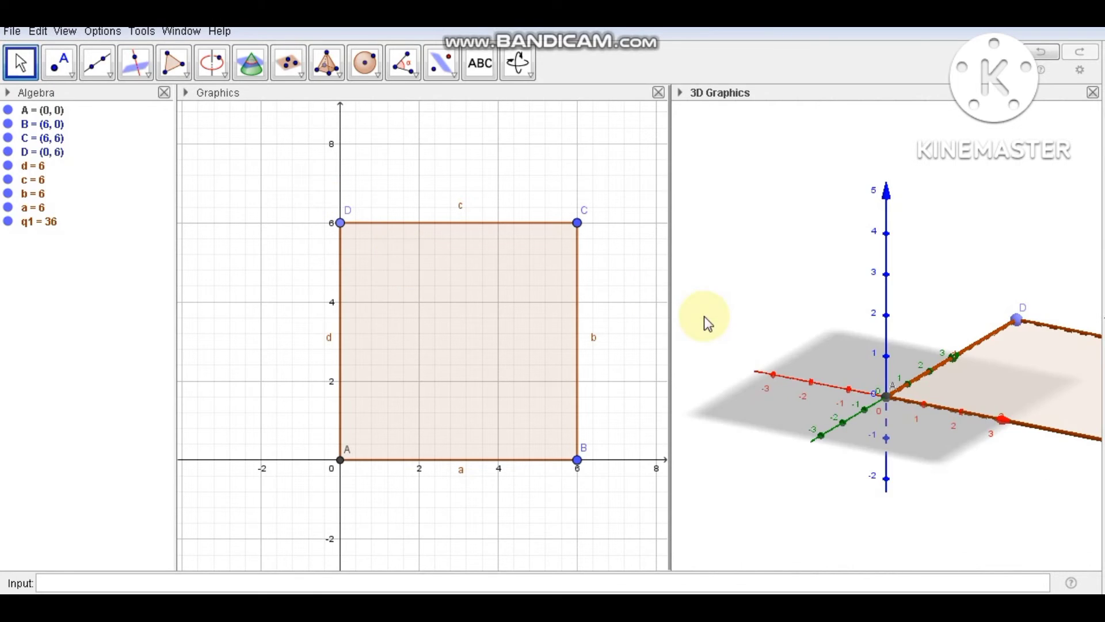
left_click(659, 92)
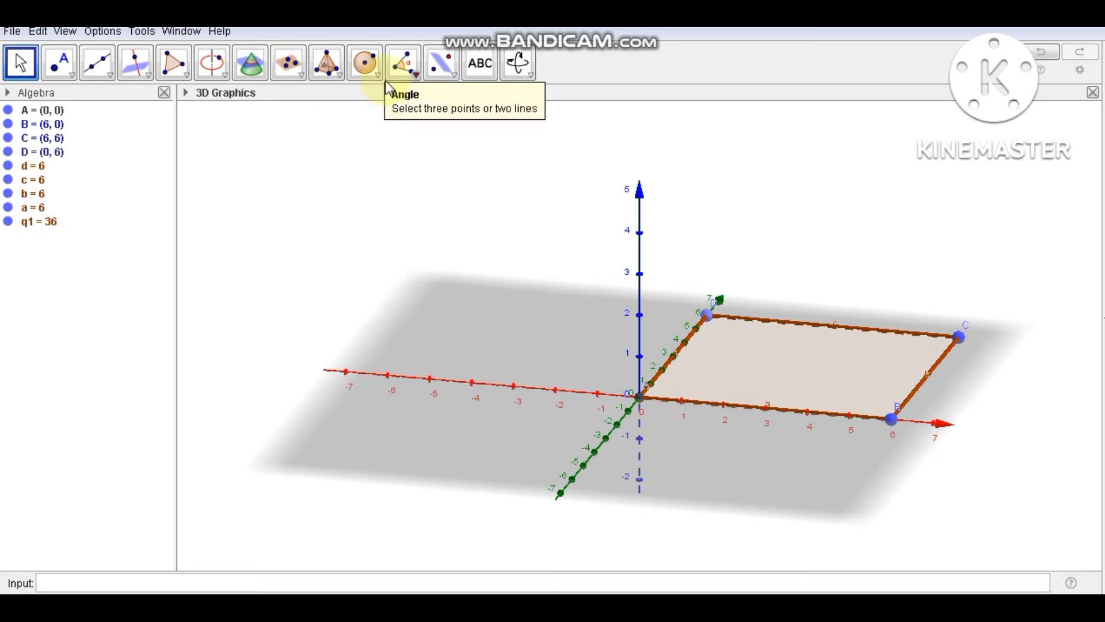
Construct a cube on the square's edge from A to B with the Cube tool.
left_click(327, 62)
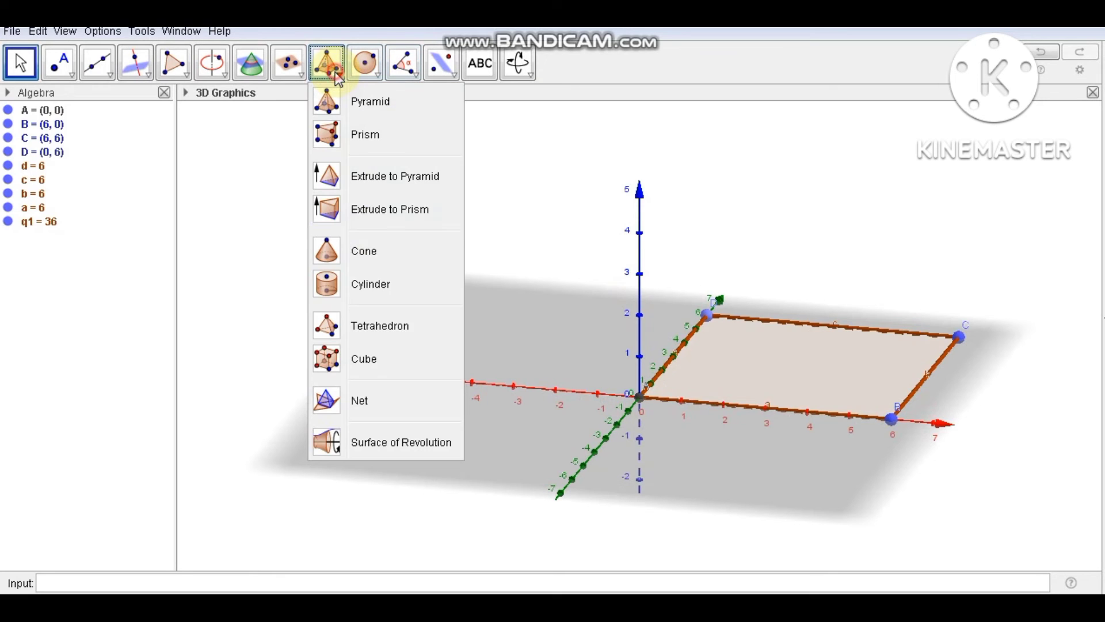
left_click(395, 348)
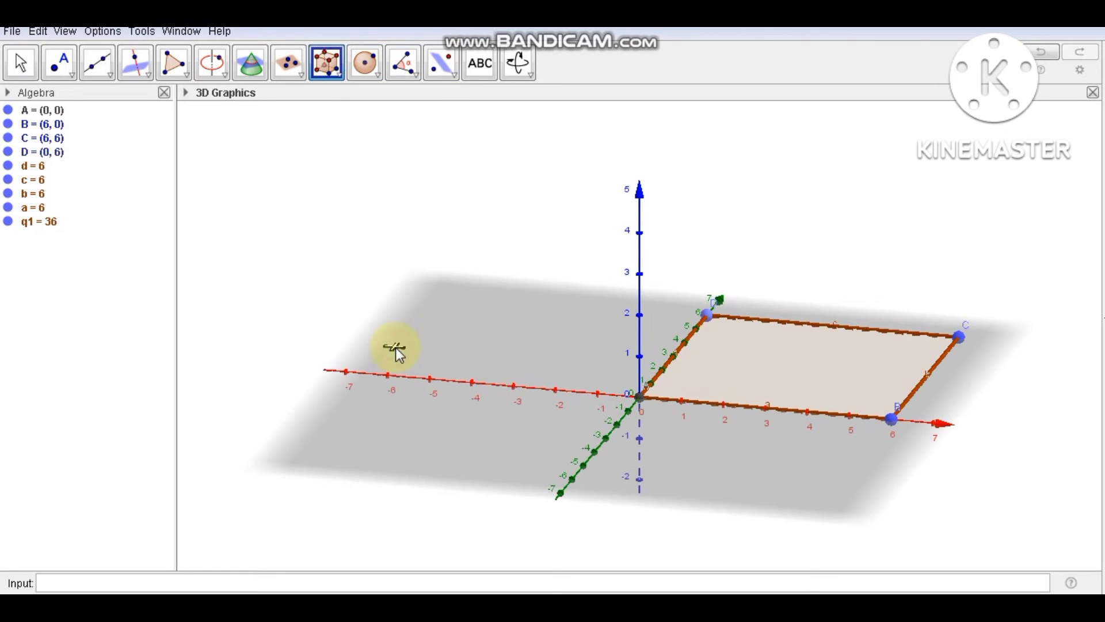
left_click(641, 403)
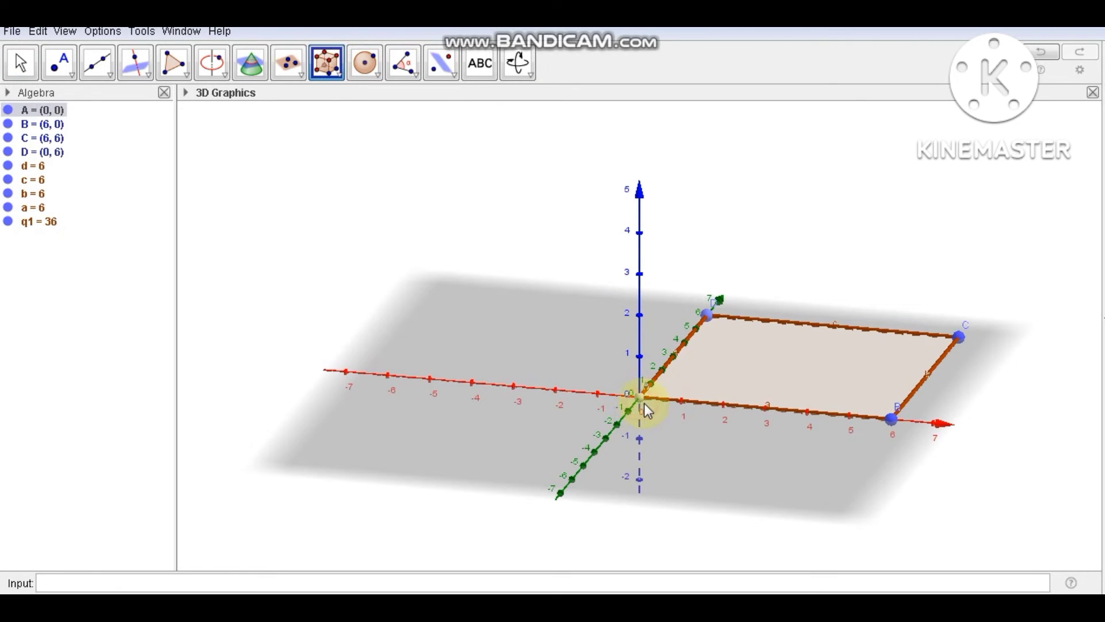
left_click(892, 419)
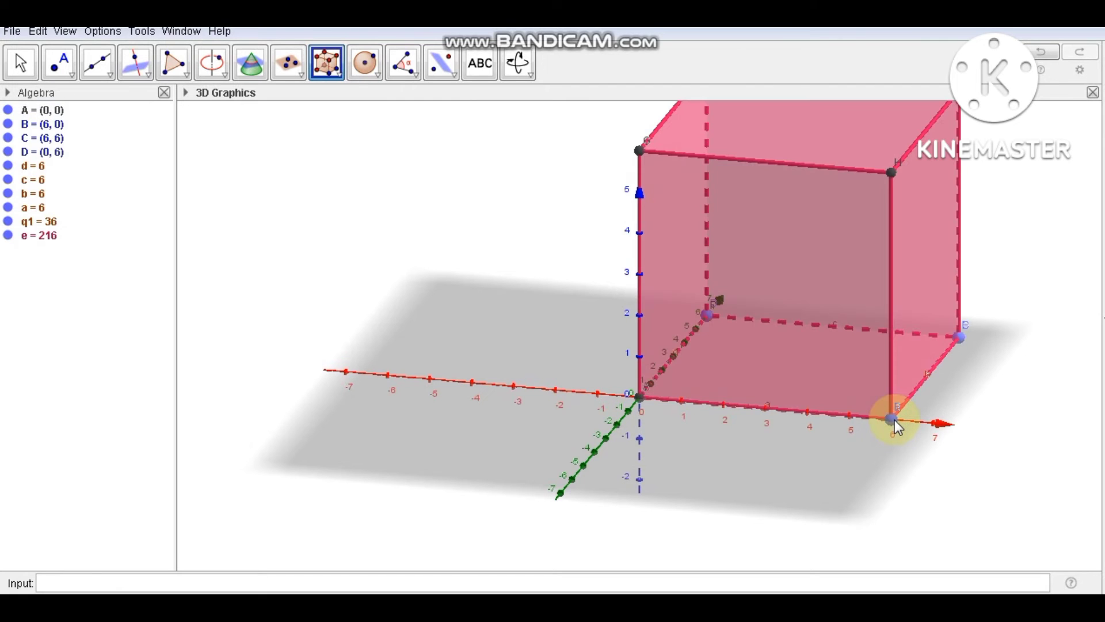
left_click(20, 62)
Set the cube's opacity to 0 in its object properties.
left_click_drag(435, 302, 441, 285)
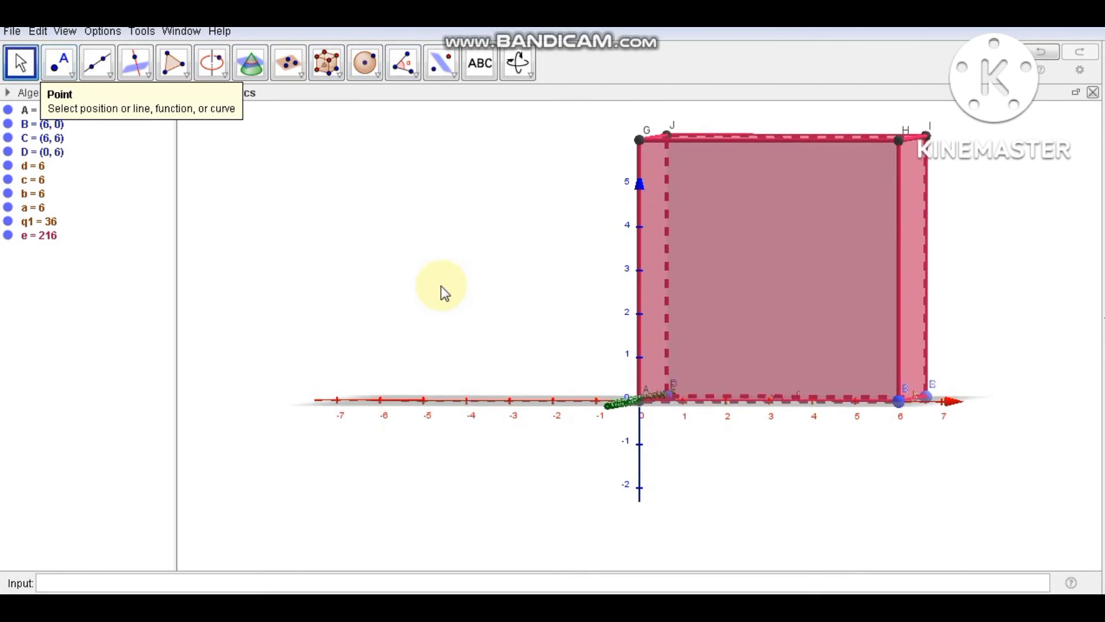
scroll(441, 286, "down", 1)
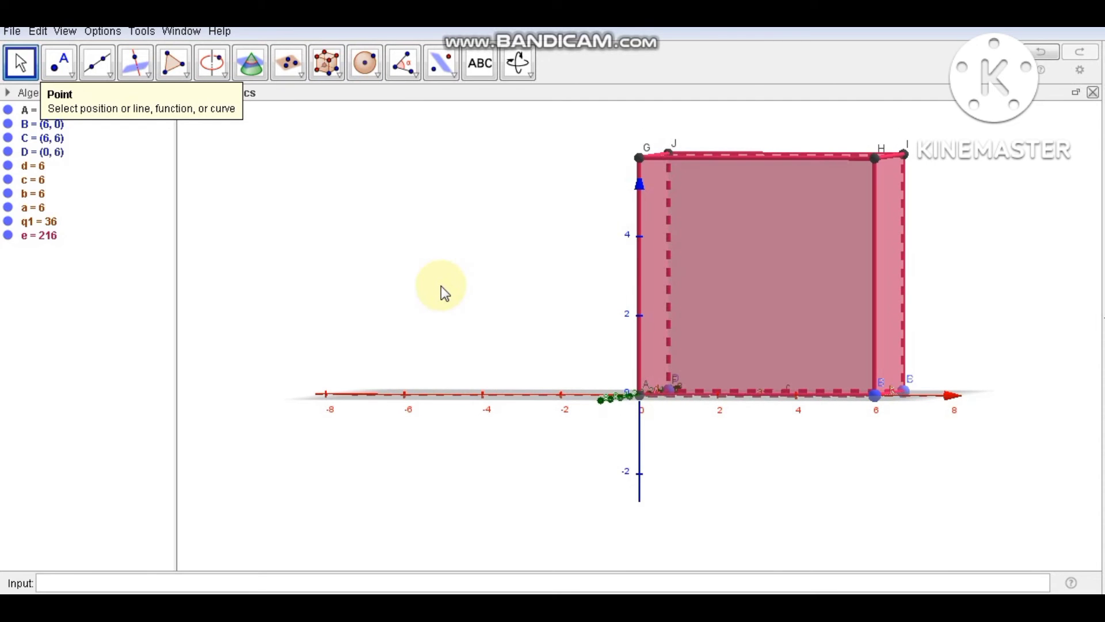
mouse_move(506, 353)
left_mouse_down()
mouse_move(493, 348)
mouse_move(490, 358)
left_mouse_up()
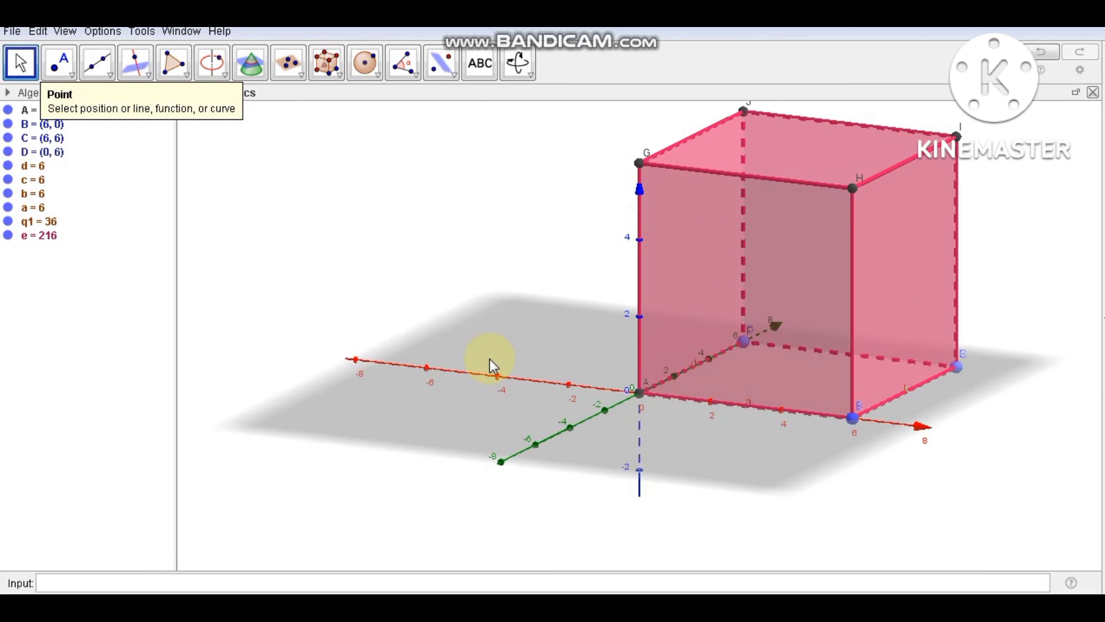
right_click(36, 236)
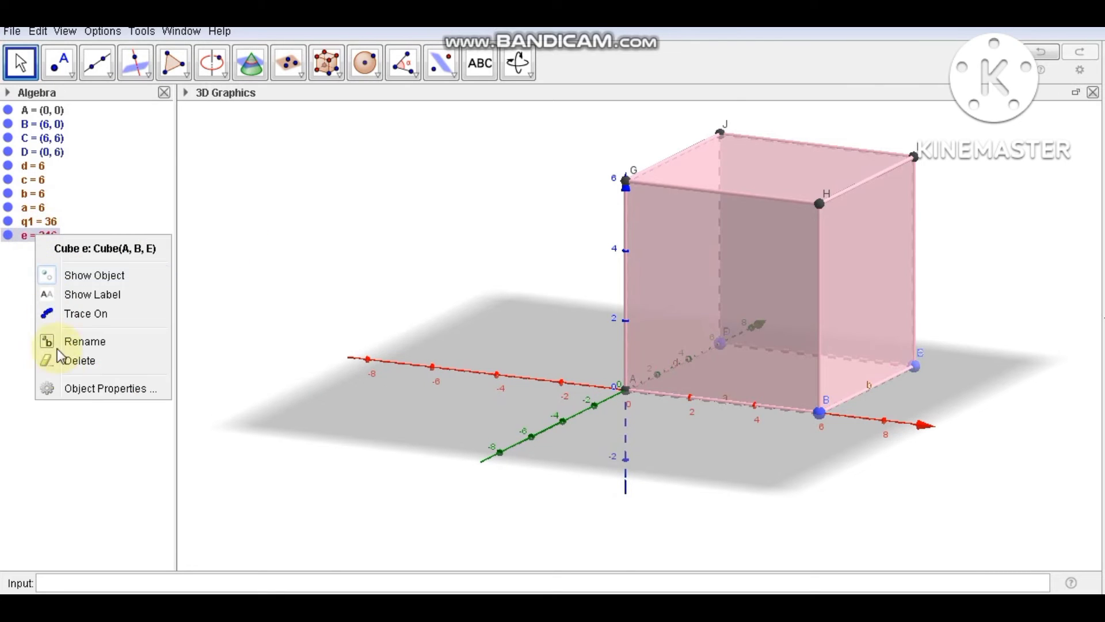
left_click(63, 390)
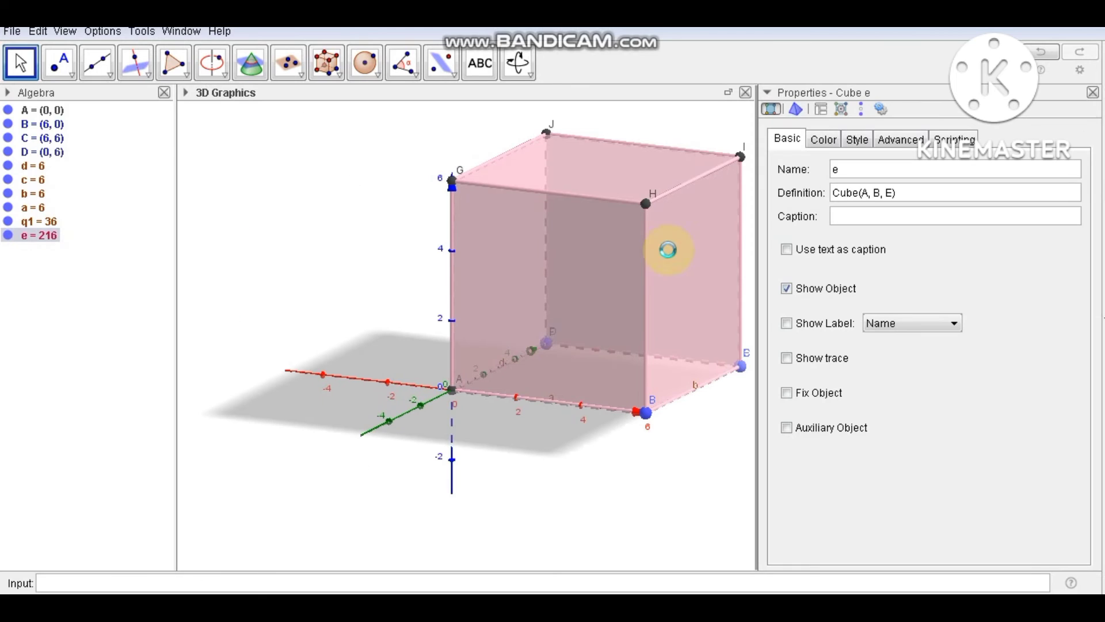
left_click(823, 139)
left_click(854, 379)
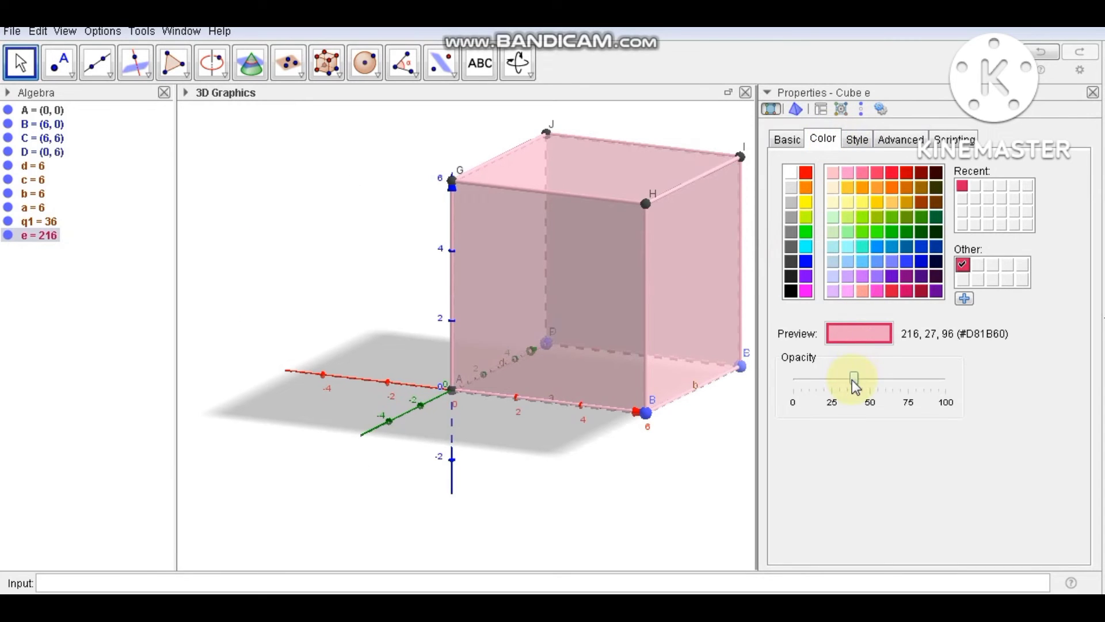
key("Left")
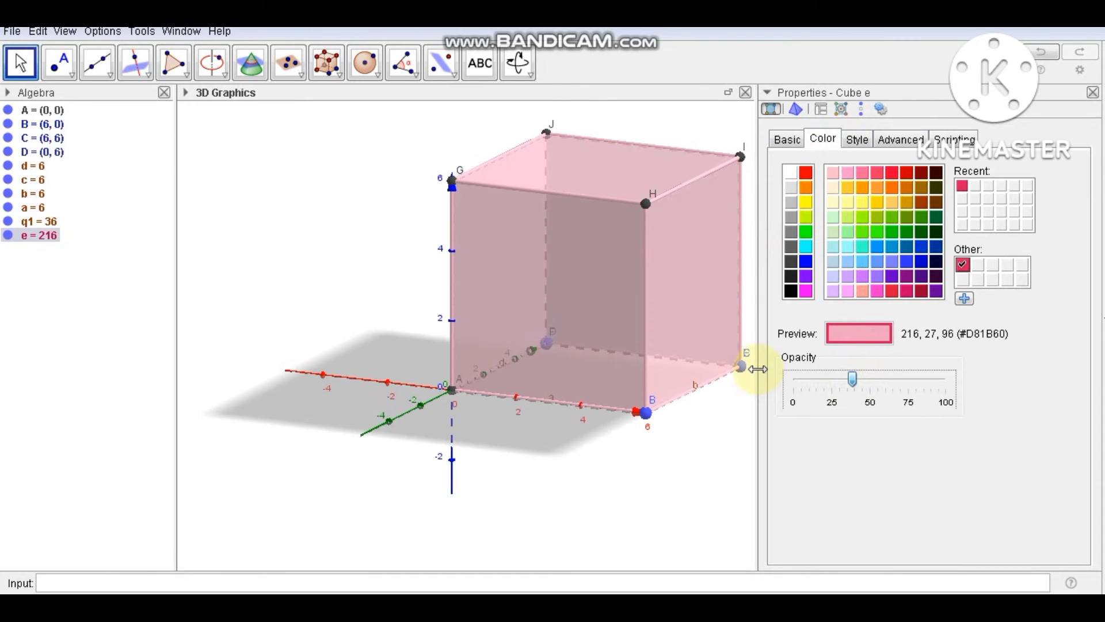
key("Home")
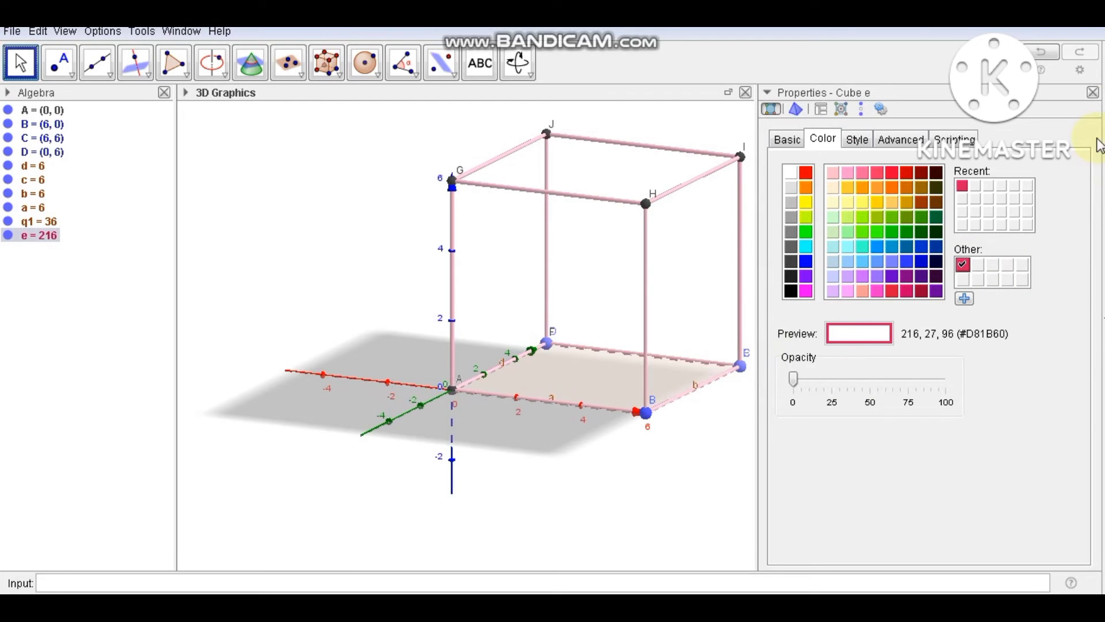
left_click(1093, 97)
Rename the cube's upper vertex above A as E and the one above B as F.
left_click_drag(844, 309, 840, 303)
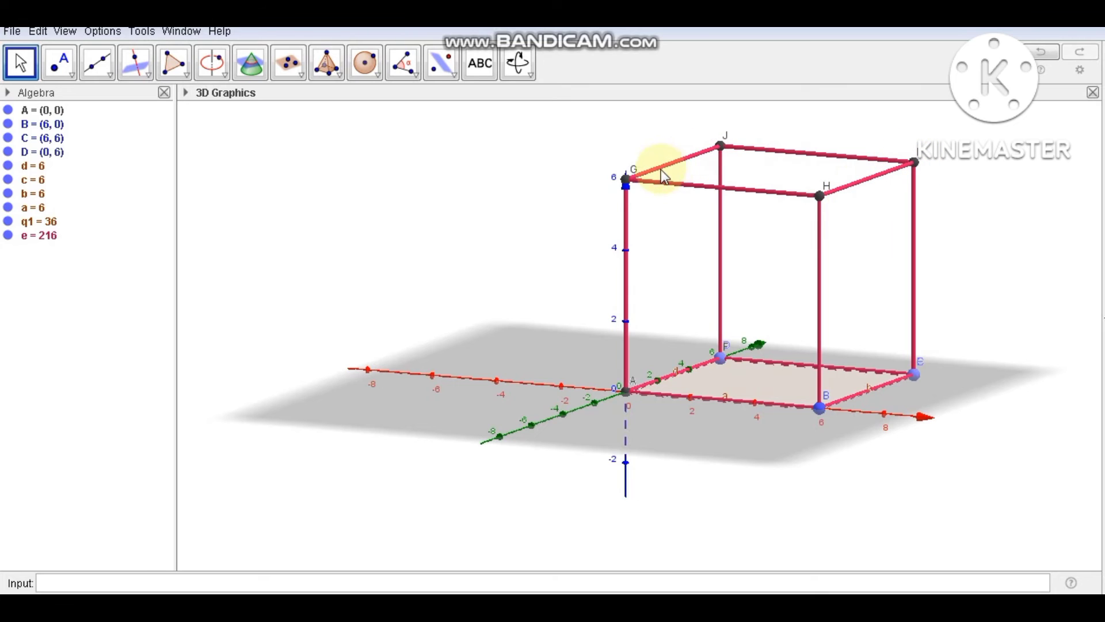
right_click(627, 182)
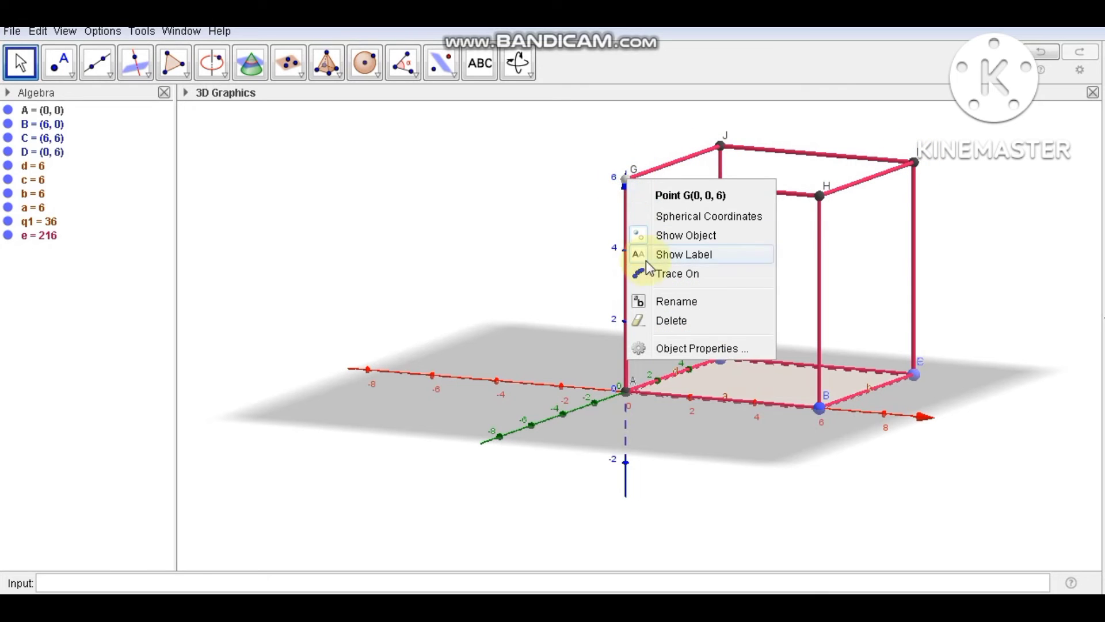
left_click(649, 299)
type("E")
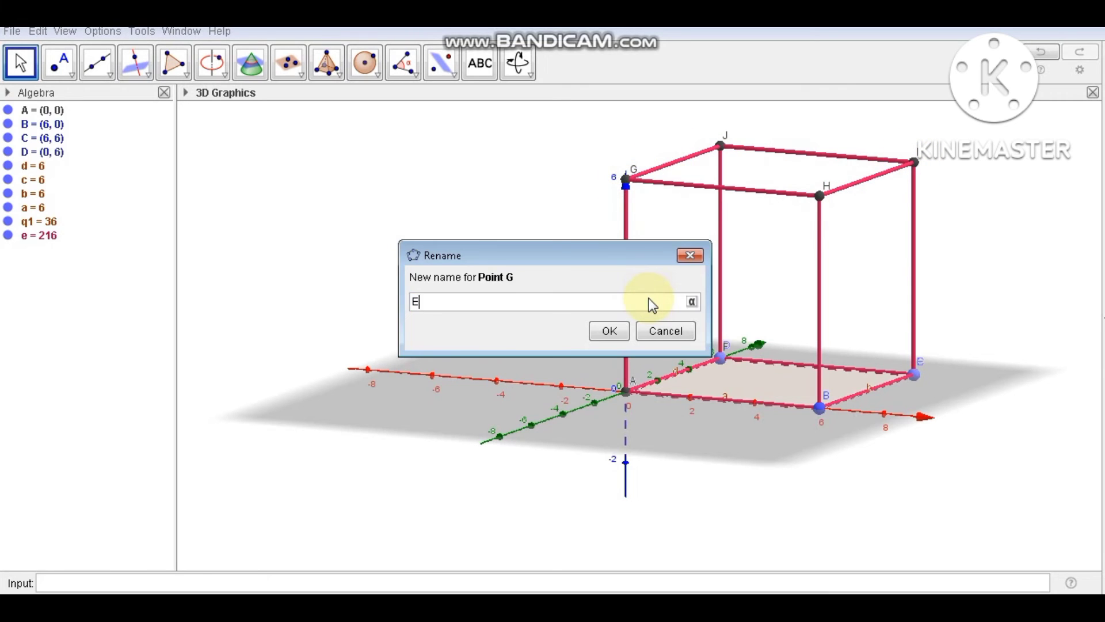
left_click(610, 331)
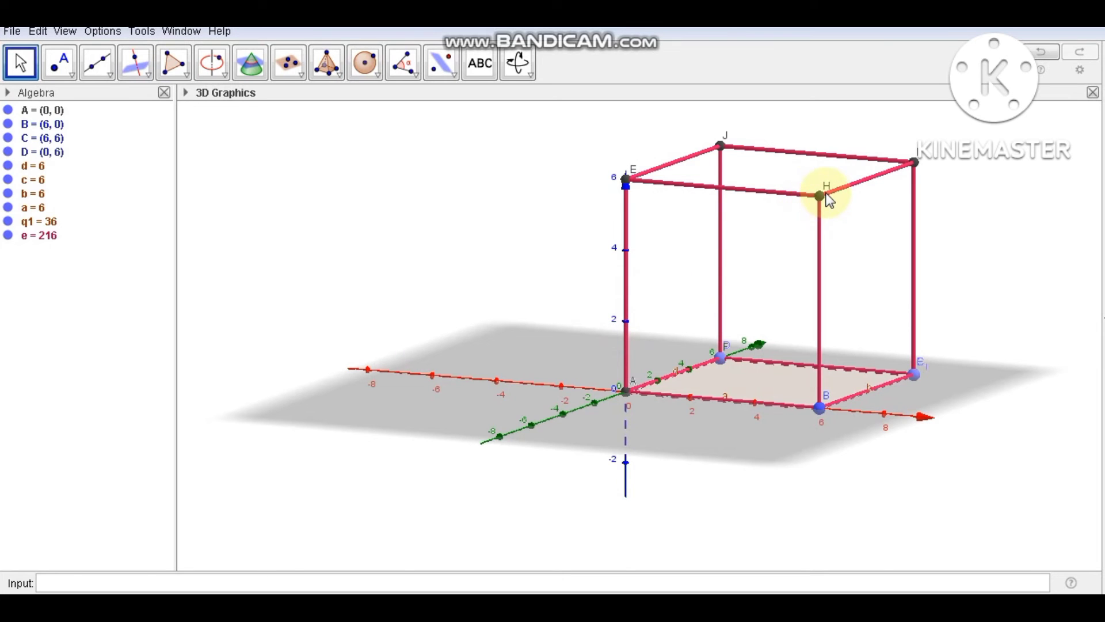
right_click(821, 195)
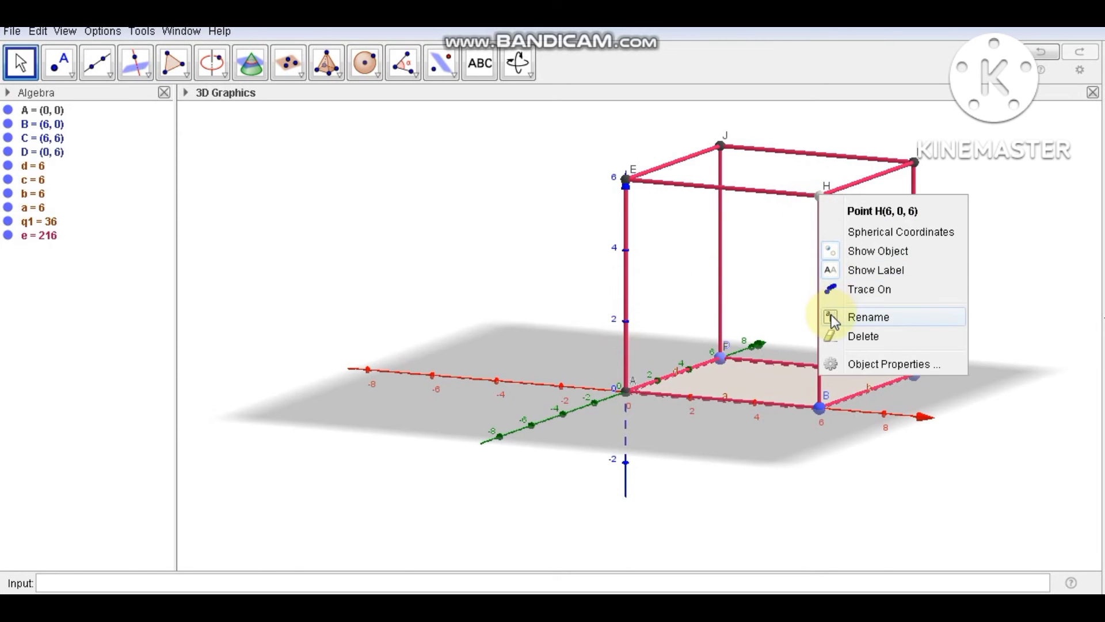
left_click(834, 318)
type("F")
left_click(610, 331)
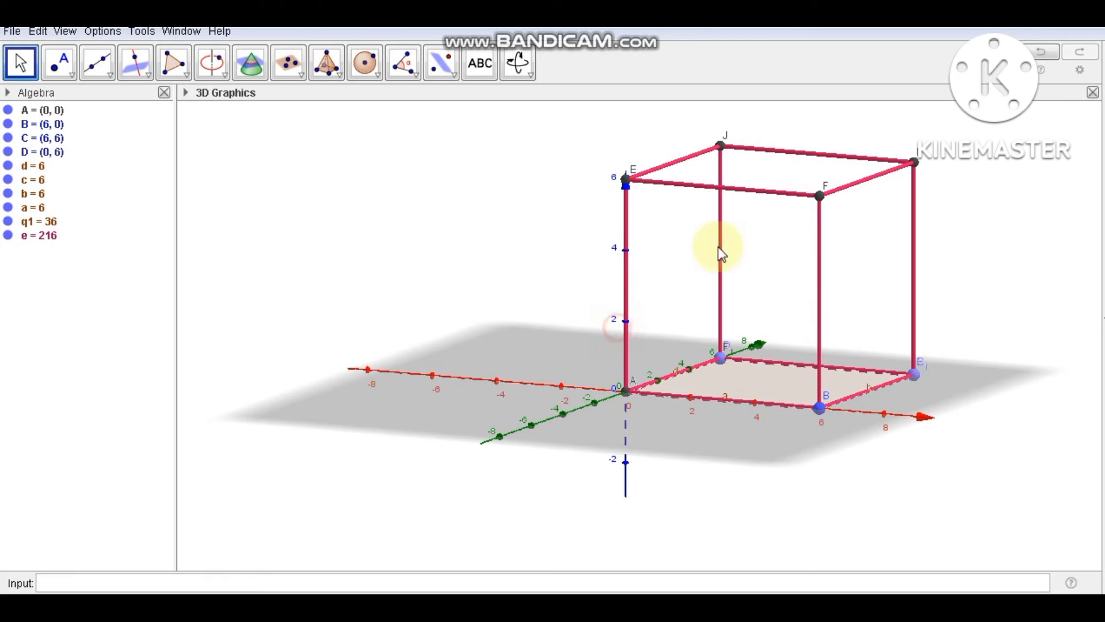
Rename the cube's upper vertex I at (6, 6, 6) as G and upper vertex J as H.
right_click(913, 163)
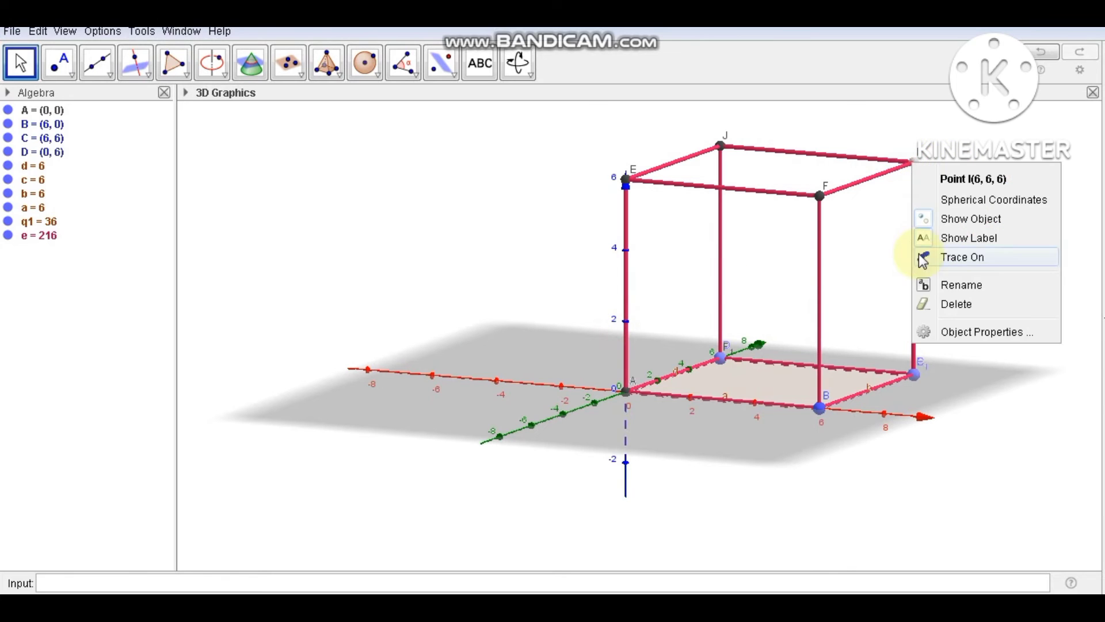
left_click(924, 286)
type("G")
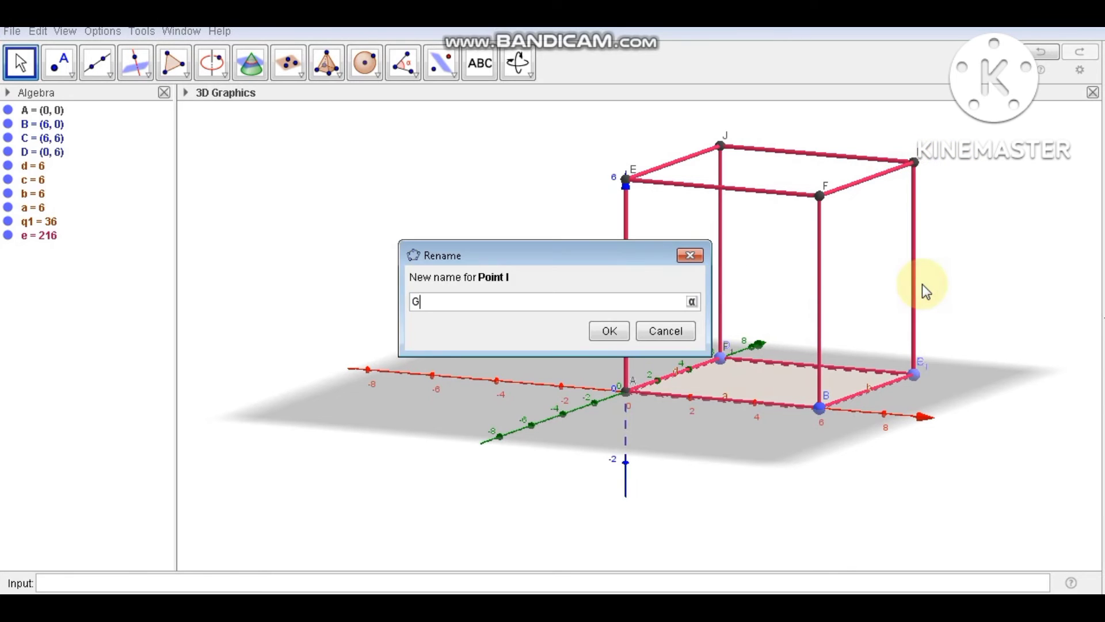
left_click(606, 330)
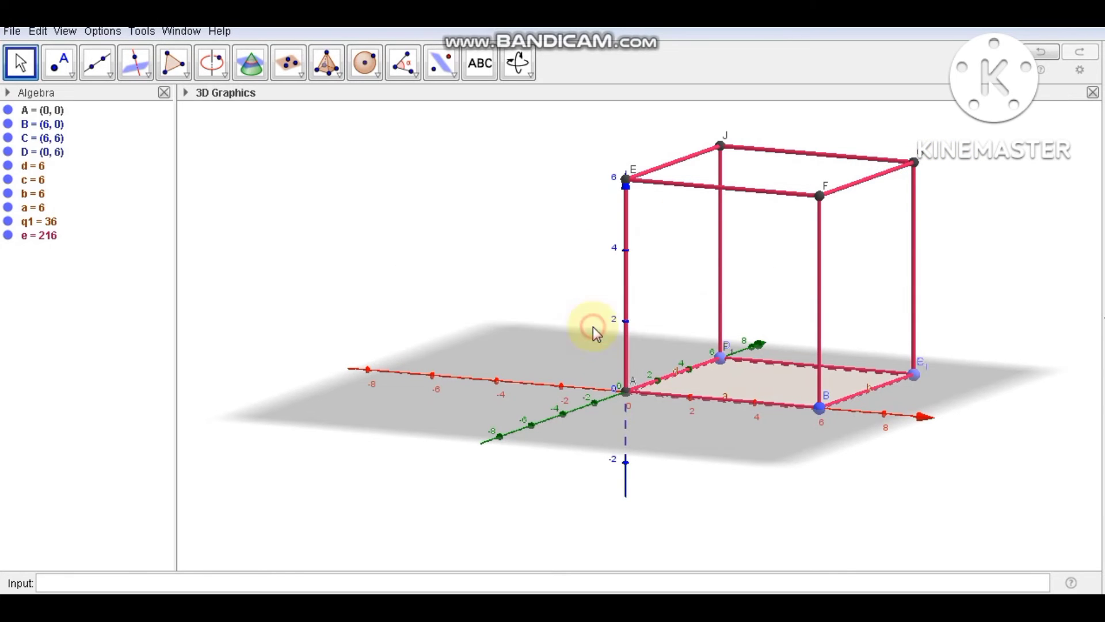
right_click(720, 147)
left_click(737, 260)
type("H")
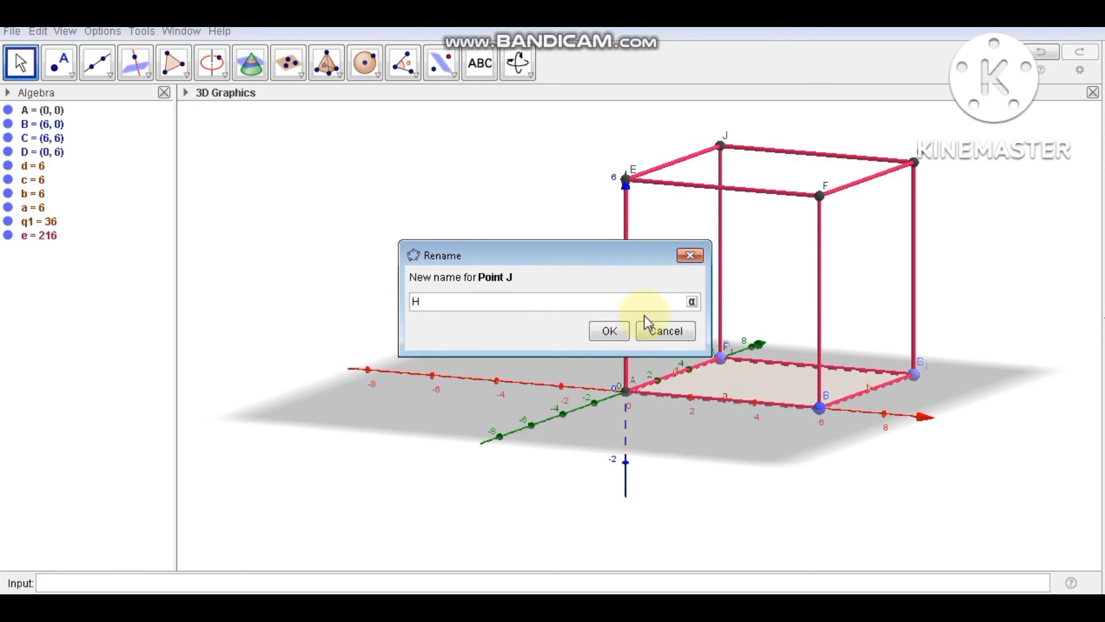
left_click(610, 333)
Draw the diagonal plane BDHF as a polygon through cube vertices B, D, H and F.
left_click_drag(497, 306, 504, 303)
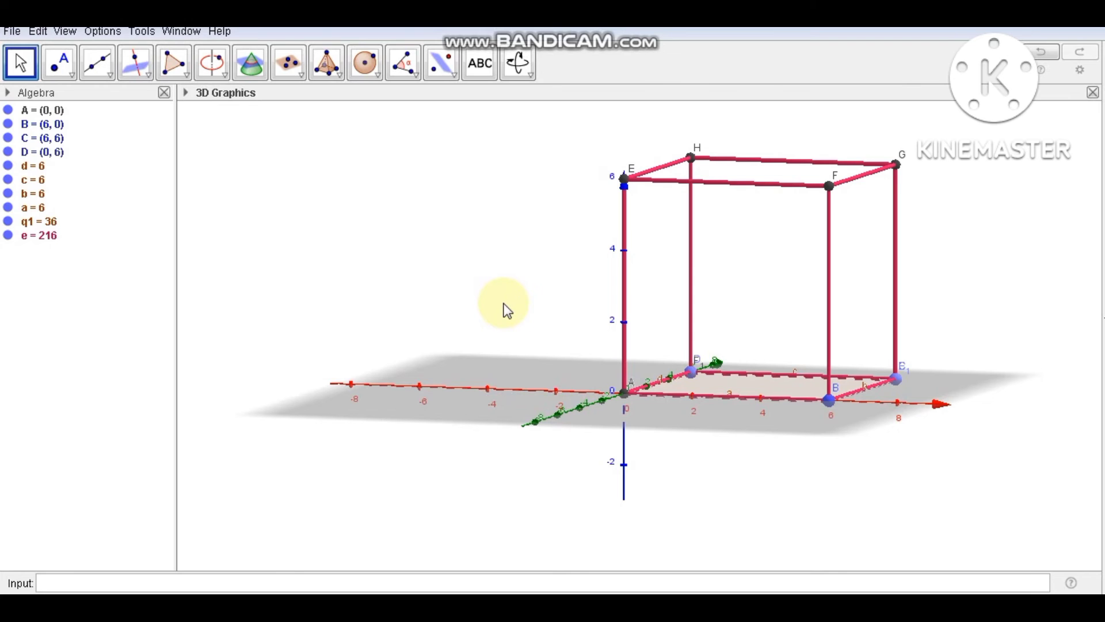
mouse_move(503, 303)
left_mouse_down()
mouse_move(499, 312)
mouse_move(497, 300)
left_mouse_up()
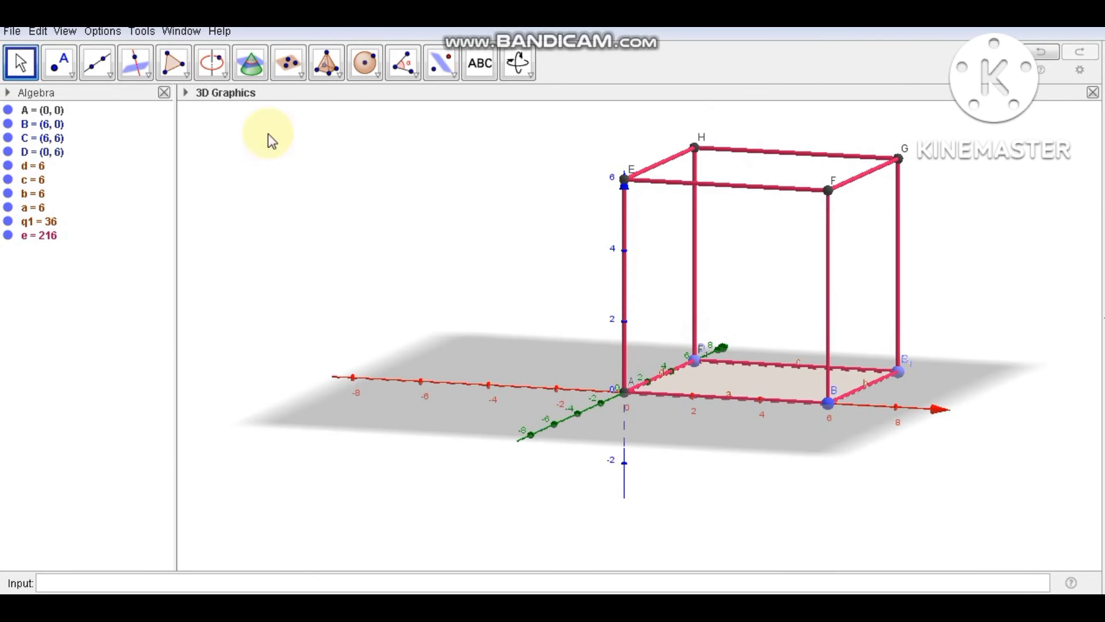
left_click(189, 76)
left_click(198, 101)
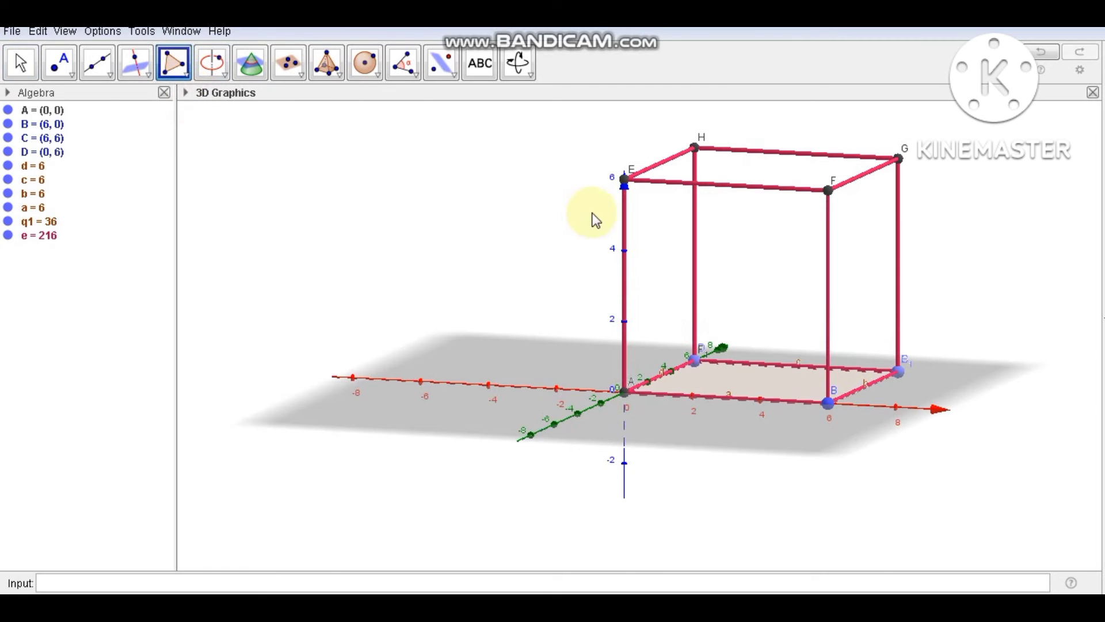
left_click(828, 400)
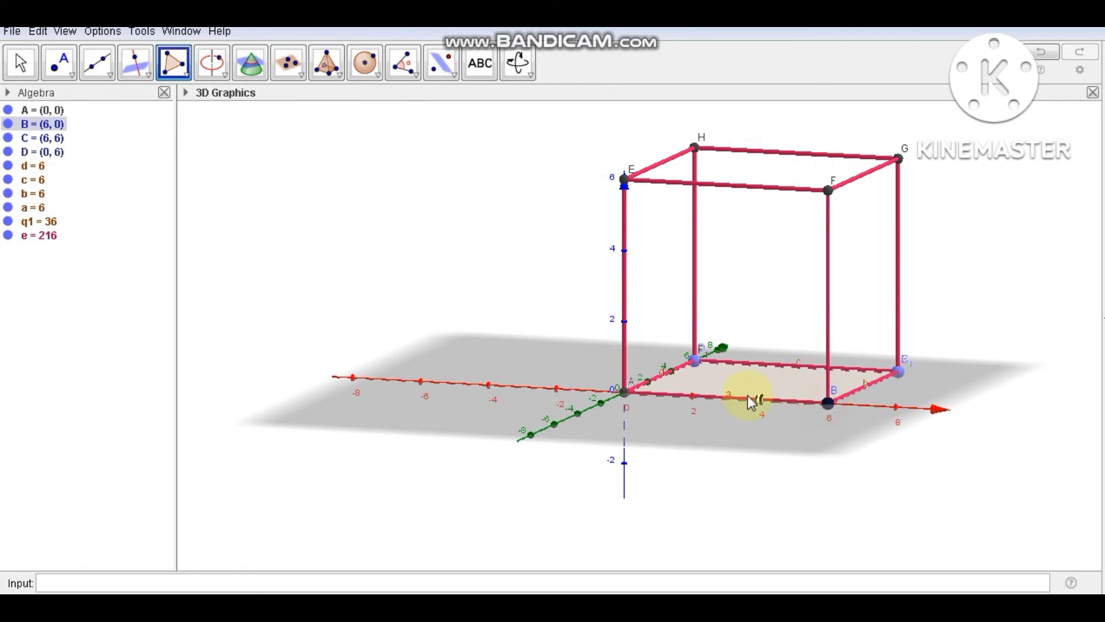
left_click(697, 362)
left_click(695, 149)
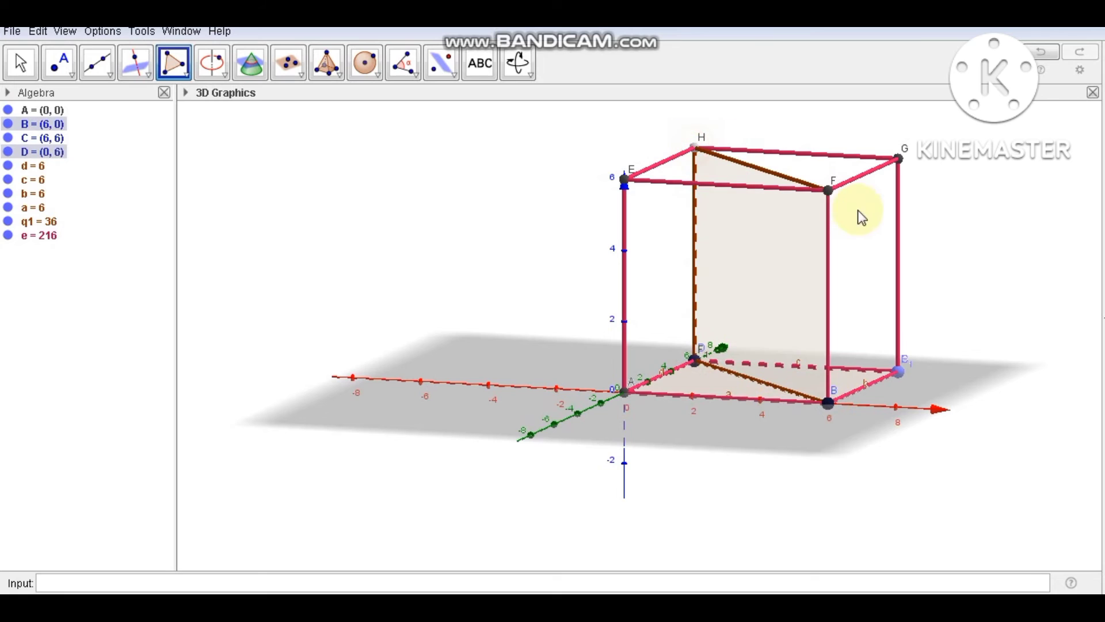
left_click(829, 190)
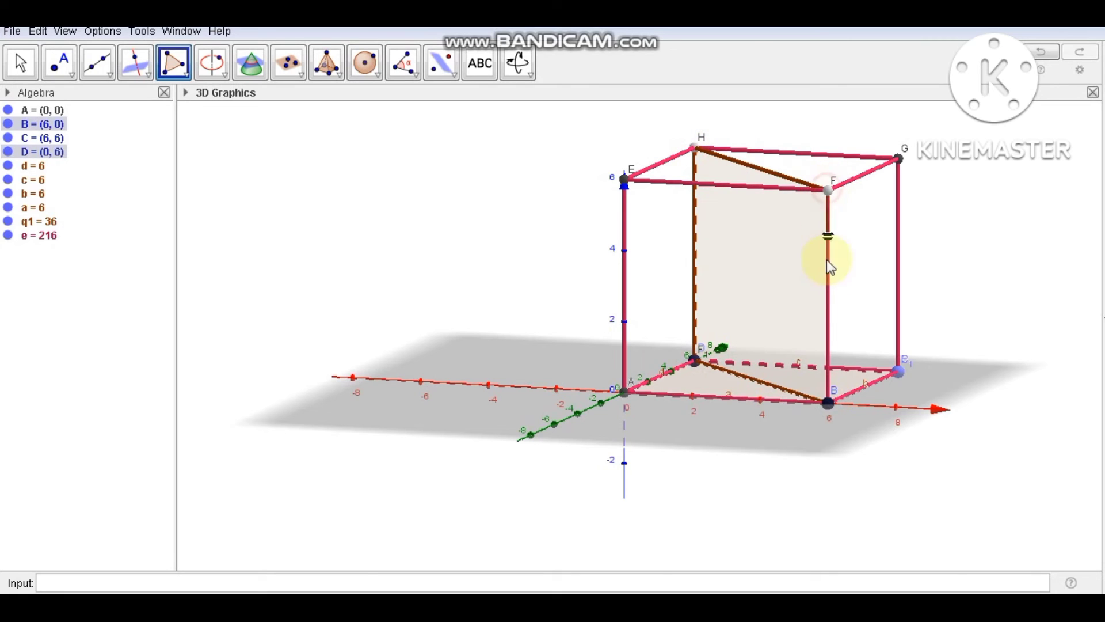
left_click(829, 402)
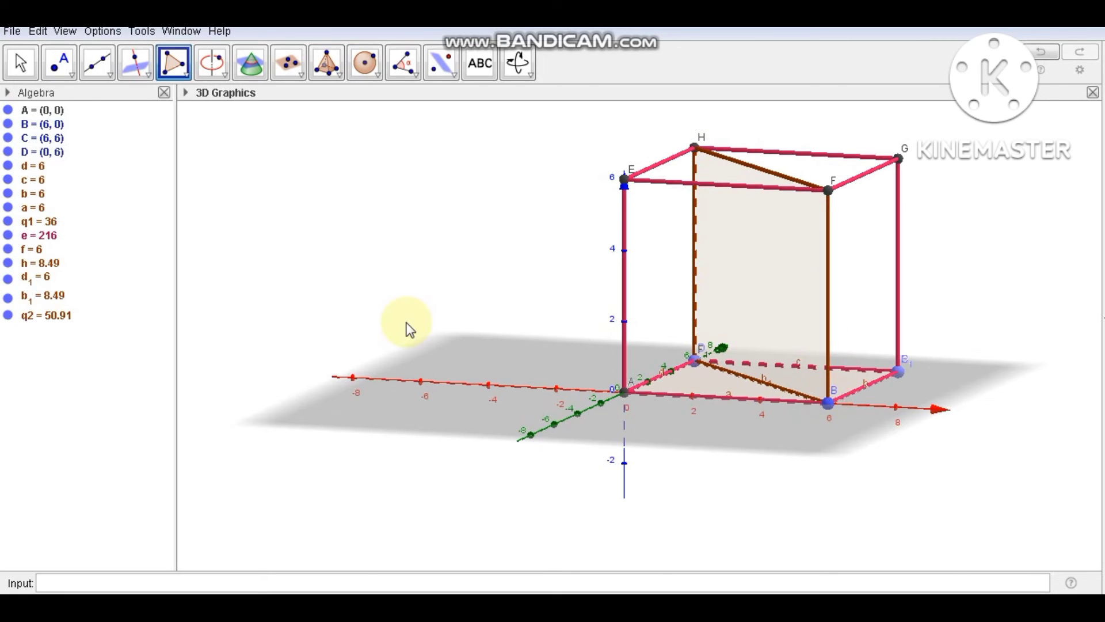
Set the colour of quadrilateral BDHF to light green 204, 255, 102 (#CCFF66) in its object properties.
right_click(57, 316)
left_click(23, 69)
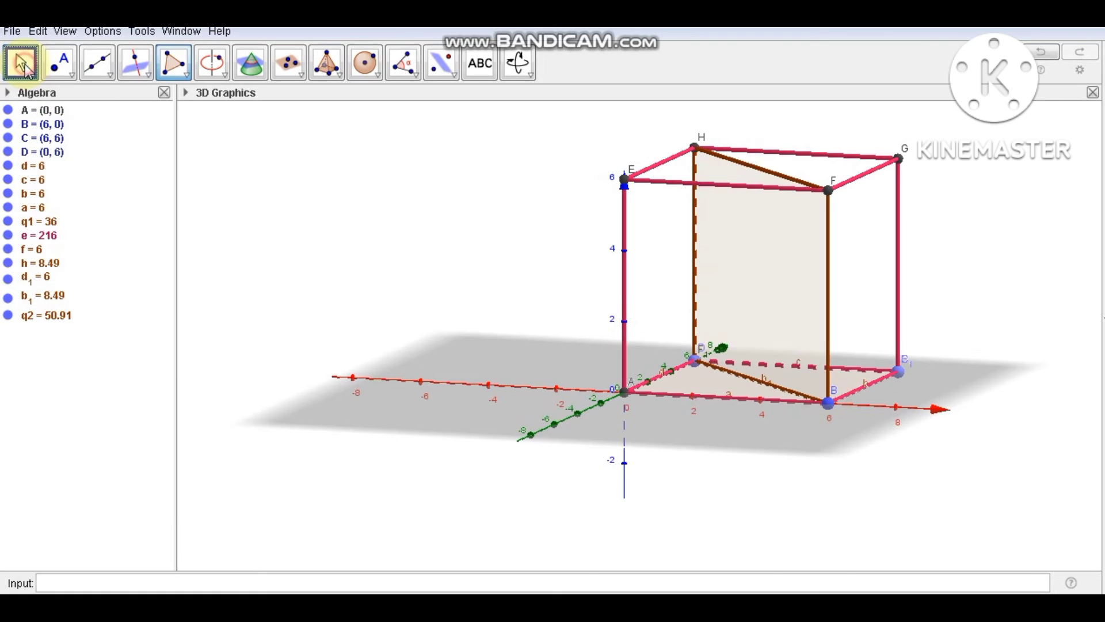
left_click(23, 69)
right_click(56, 321)
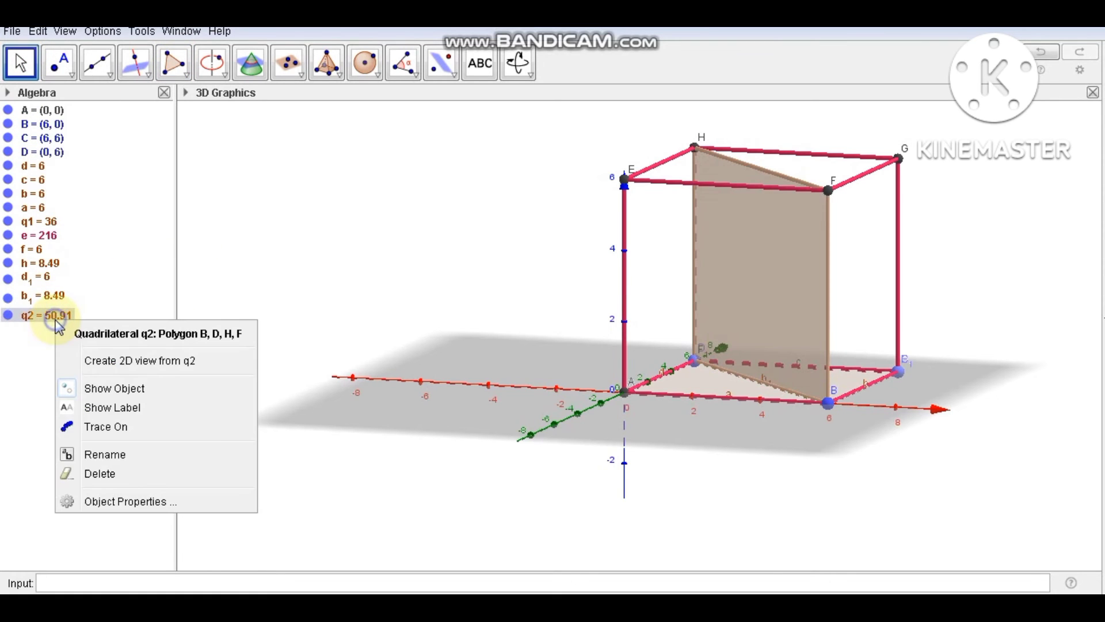
left_click(118, 502)
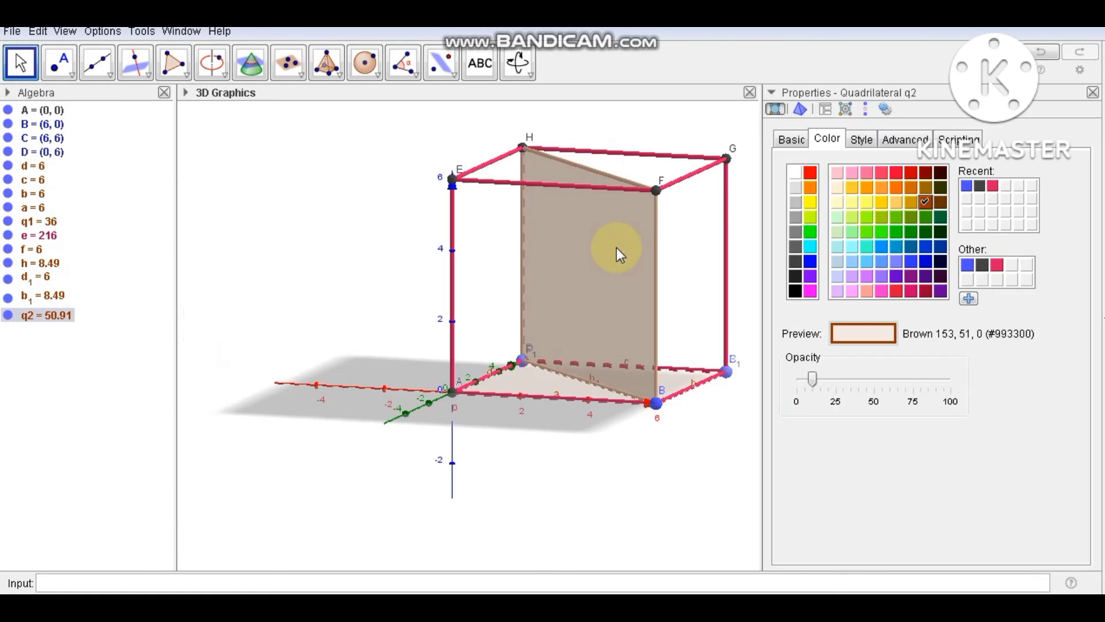
left_click(850, 217)
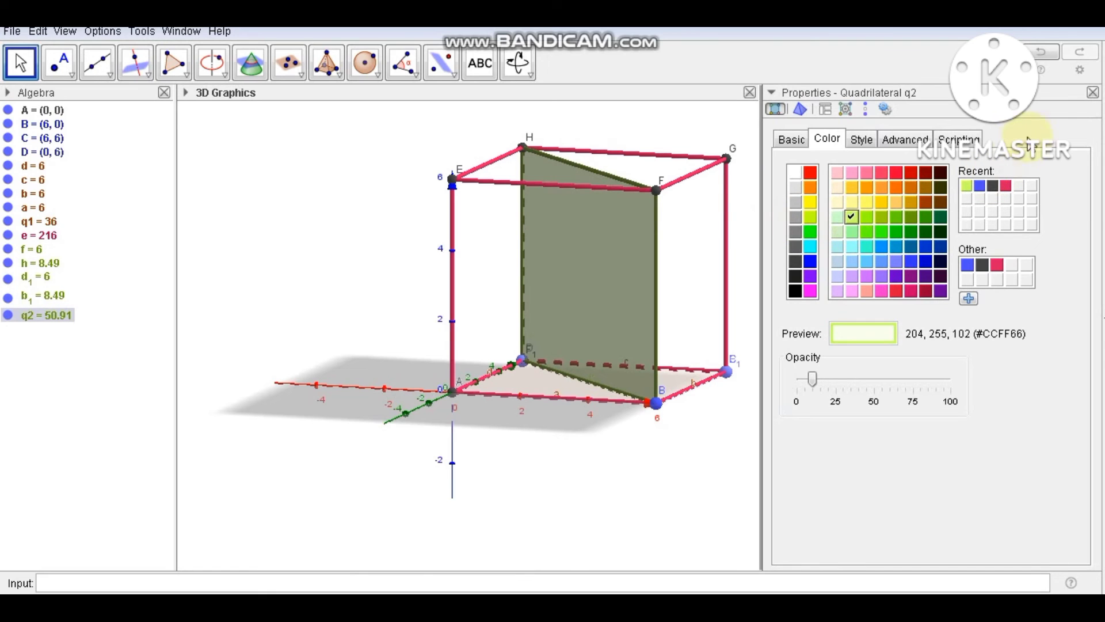
left_click(1093, 92)
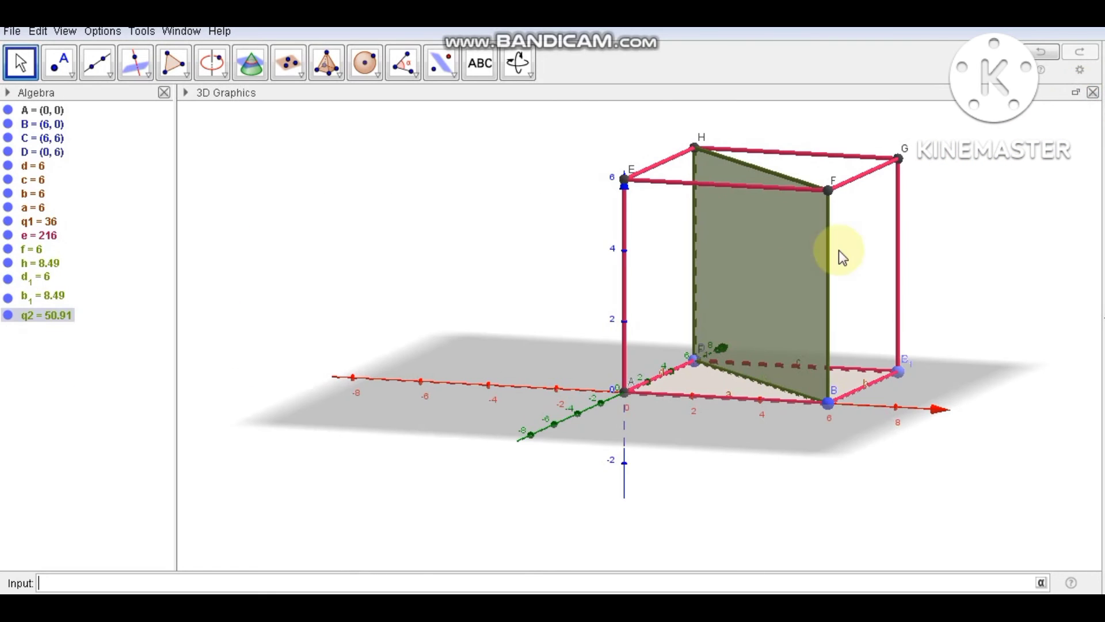
left_click(970, 248)
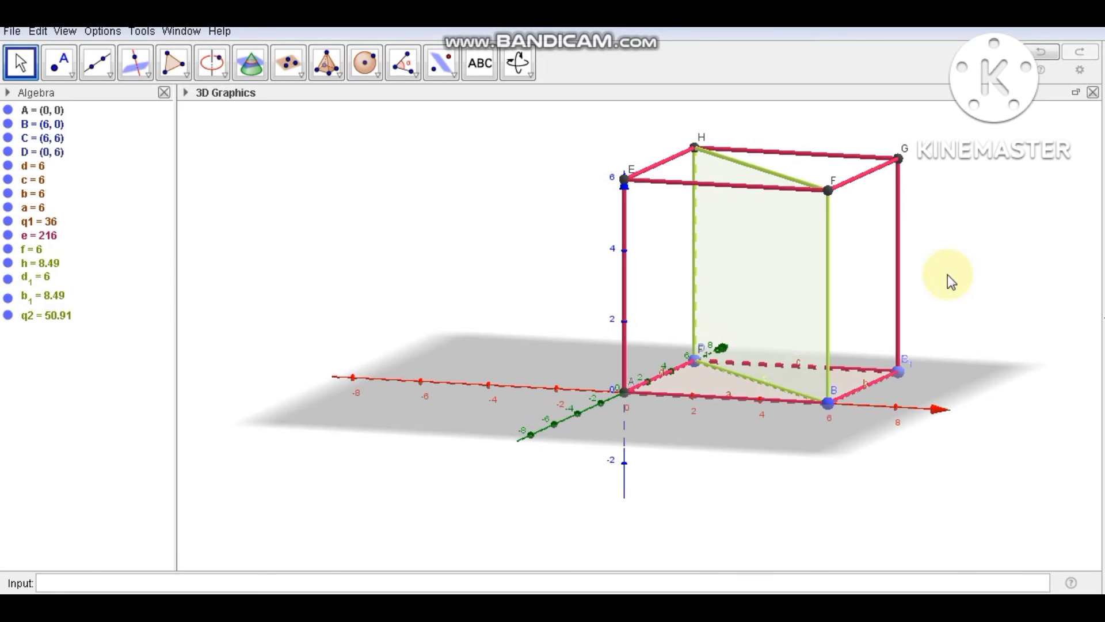
Draw a segment from vertex C to vertex H of the cube.
left_click_drag(948, 275, 927, 283)
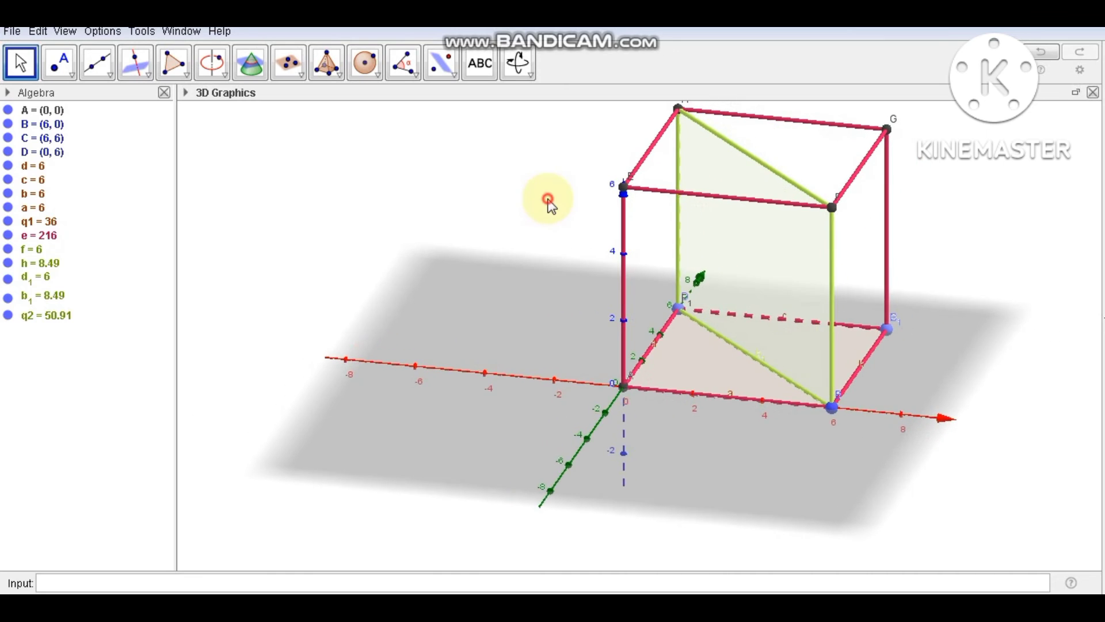
left_click(107, 75)
left_click(108, 108)
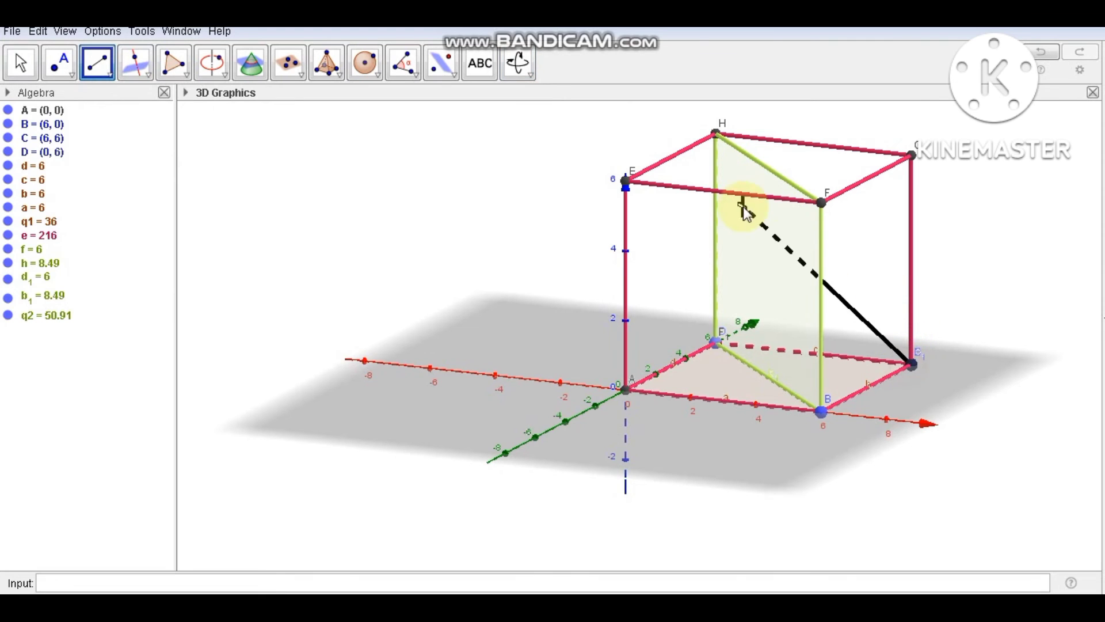
left_click(717, 134)
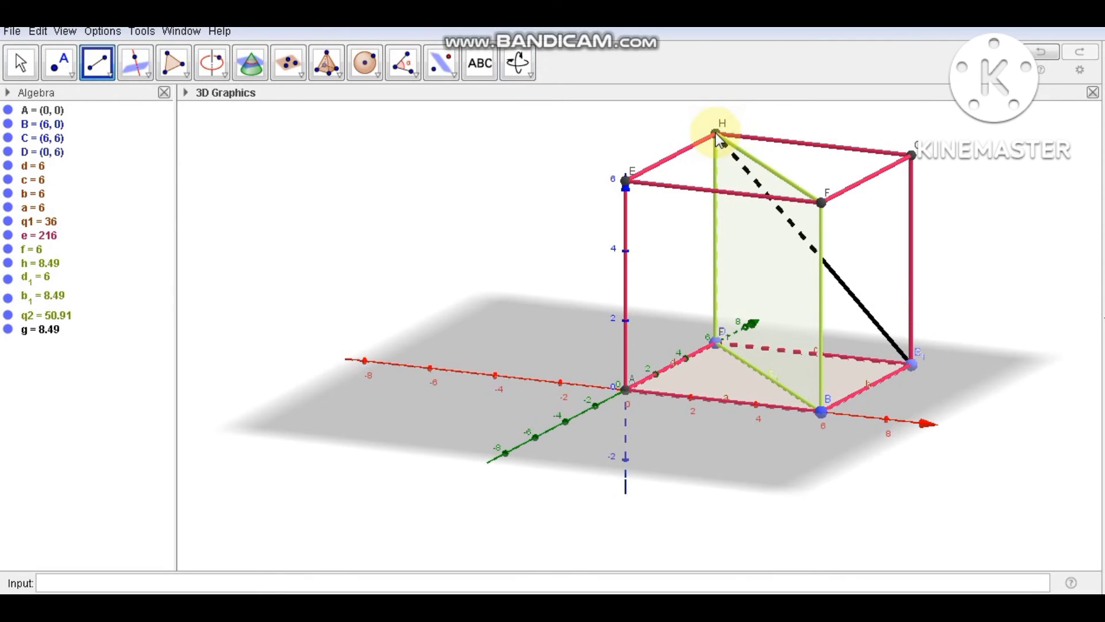
left_click(20, 64)
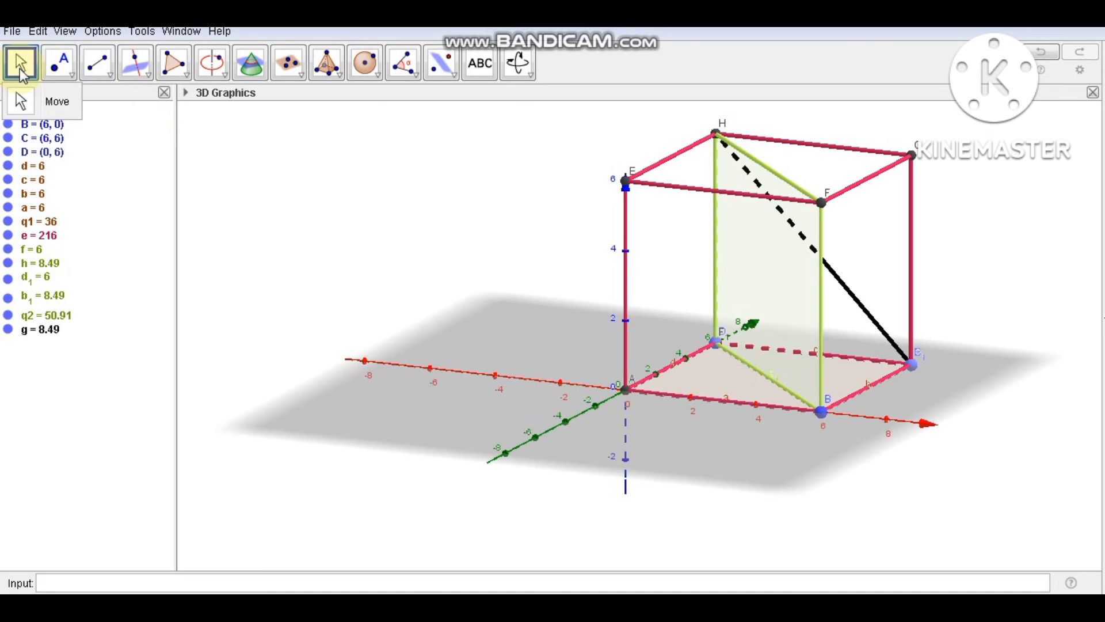
left_click(404, 65)
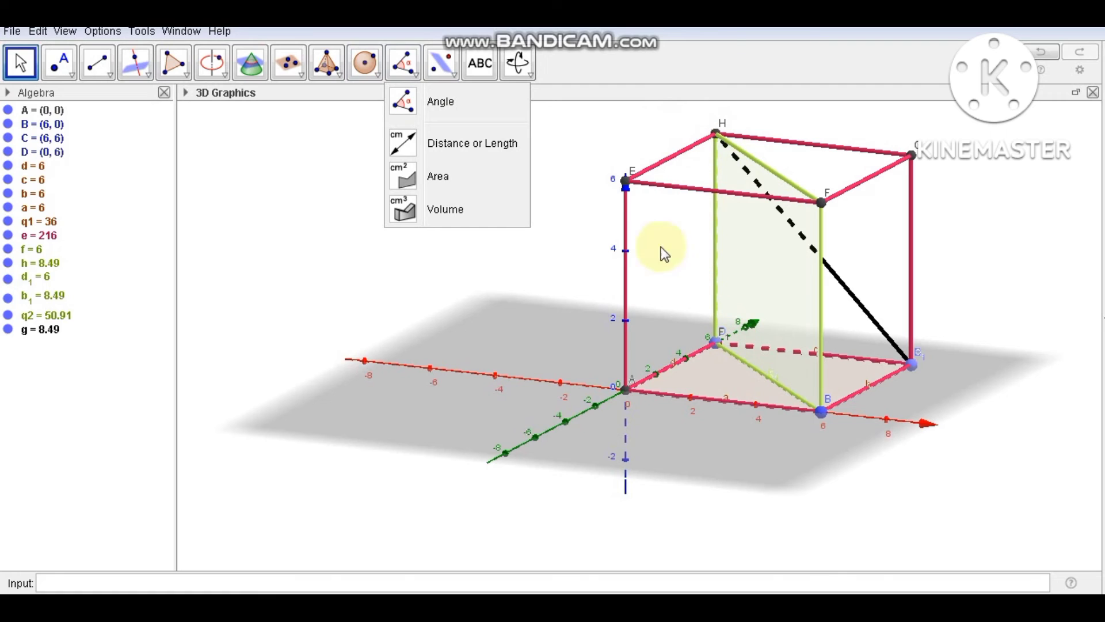
left_click(613, 181)
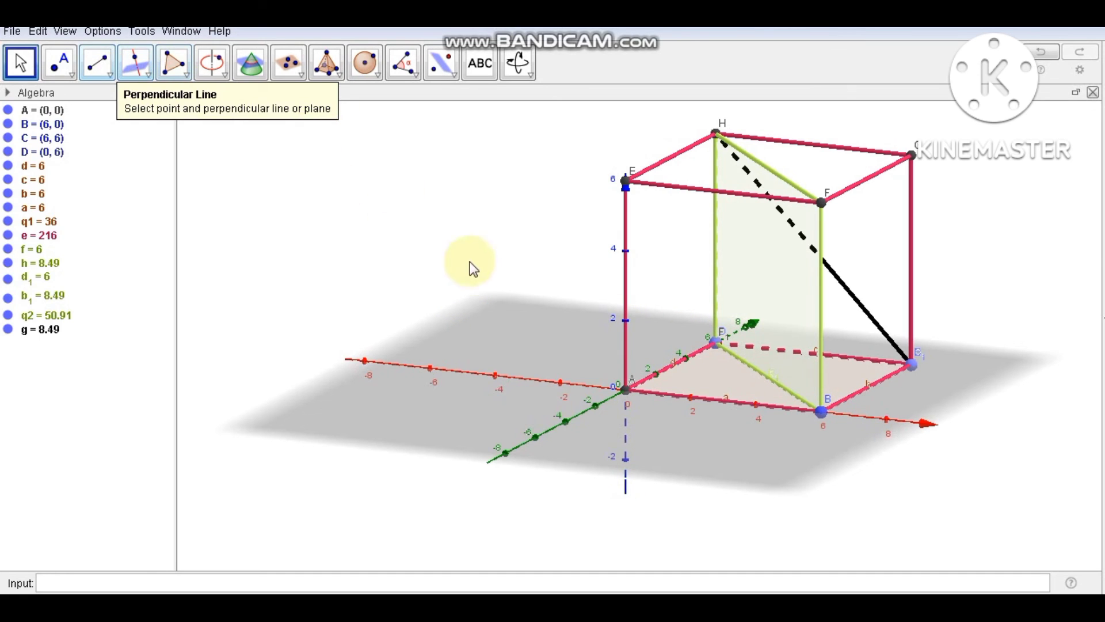
Draw the base diagonal as a segment from vertex A to vertex C.
left_click(109, 72)
left_click(126, 140)
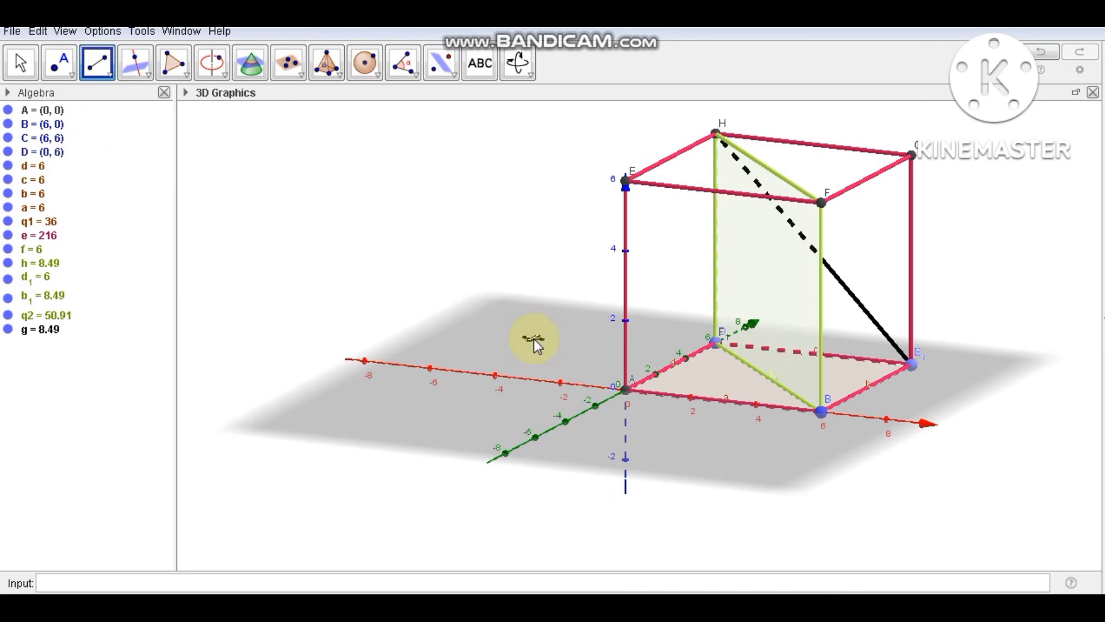
left_click(625, 389)
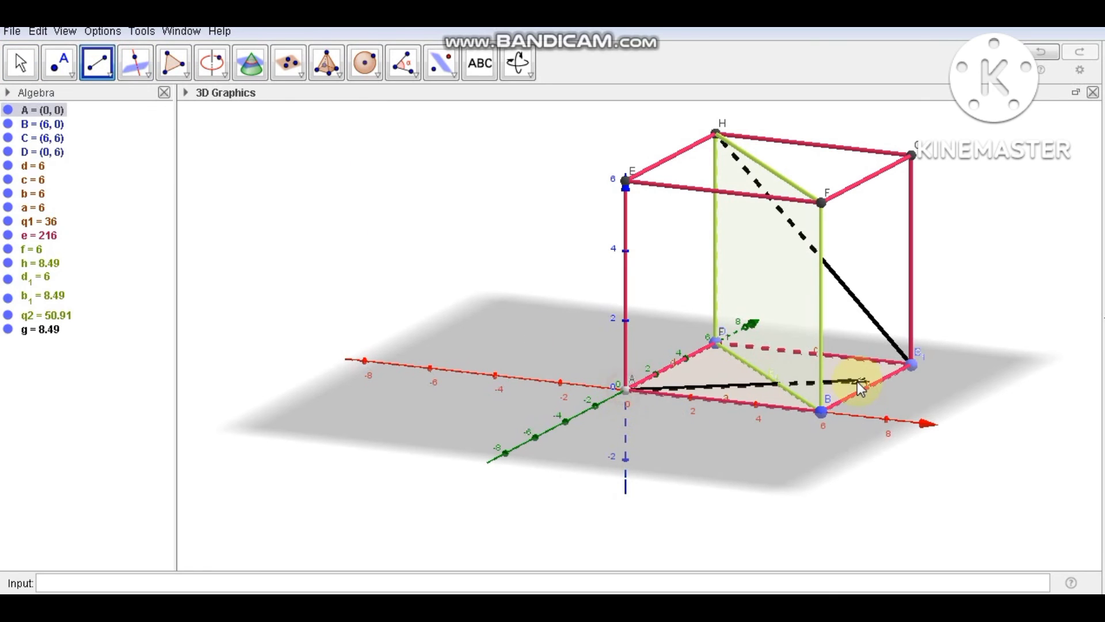
left_click(912, 369)
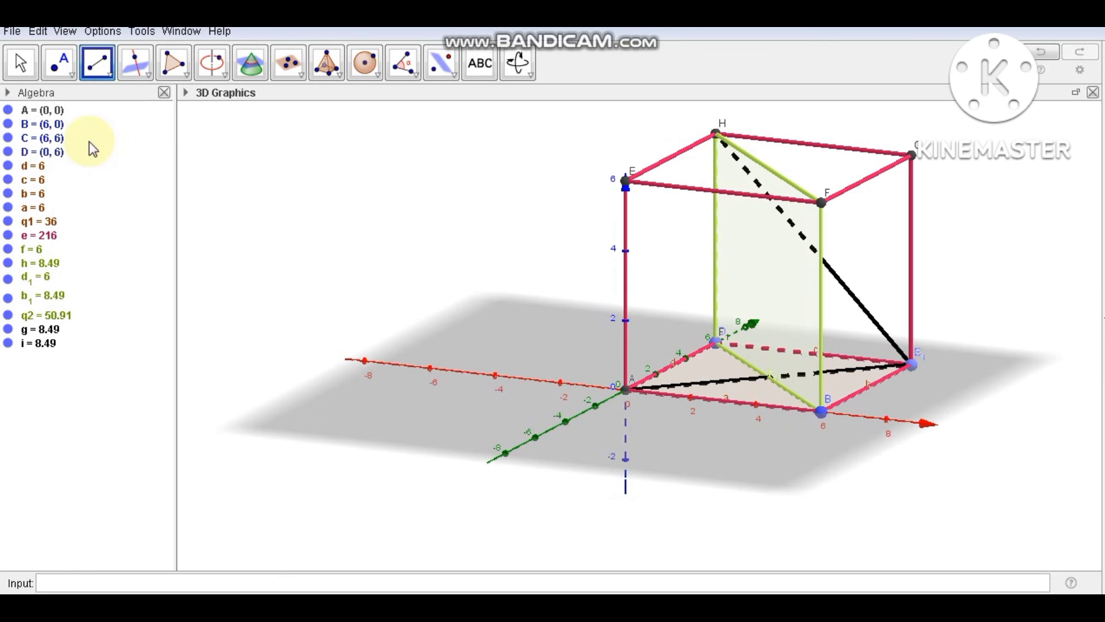
left_click(23, 63)
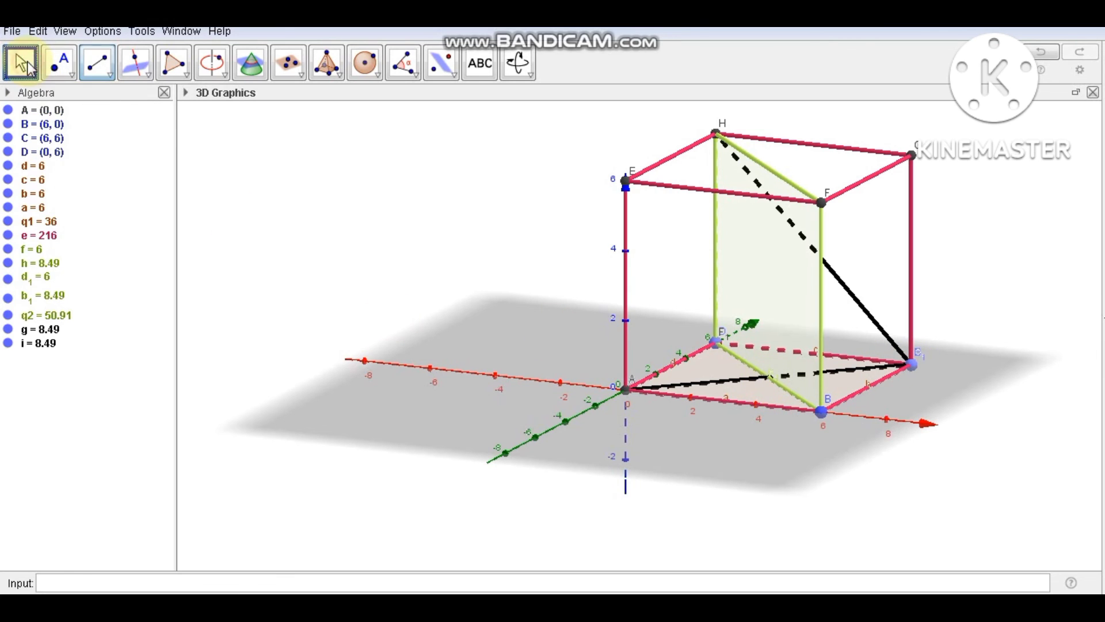
Create the intersection point of base diagonals AC and BD with the Intersect tool.
left_click(61, 65)
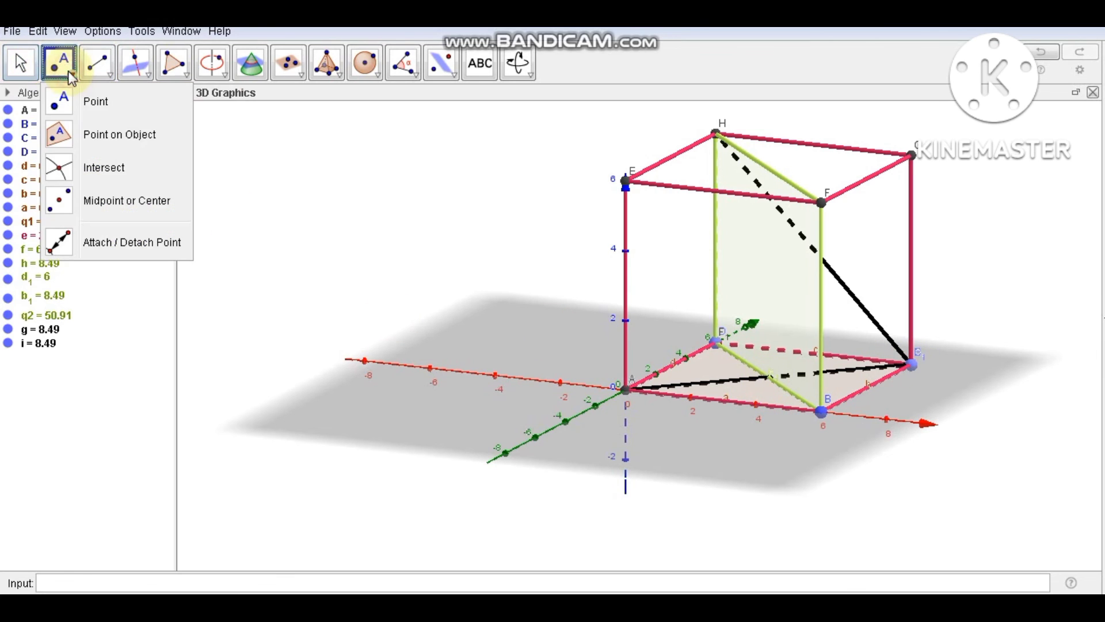
left_click(85, 168)
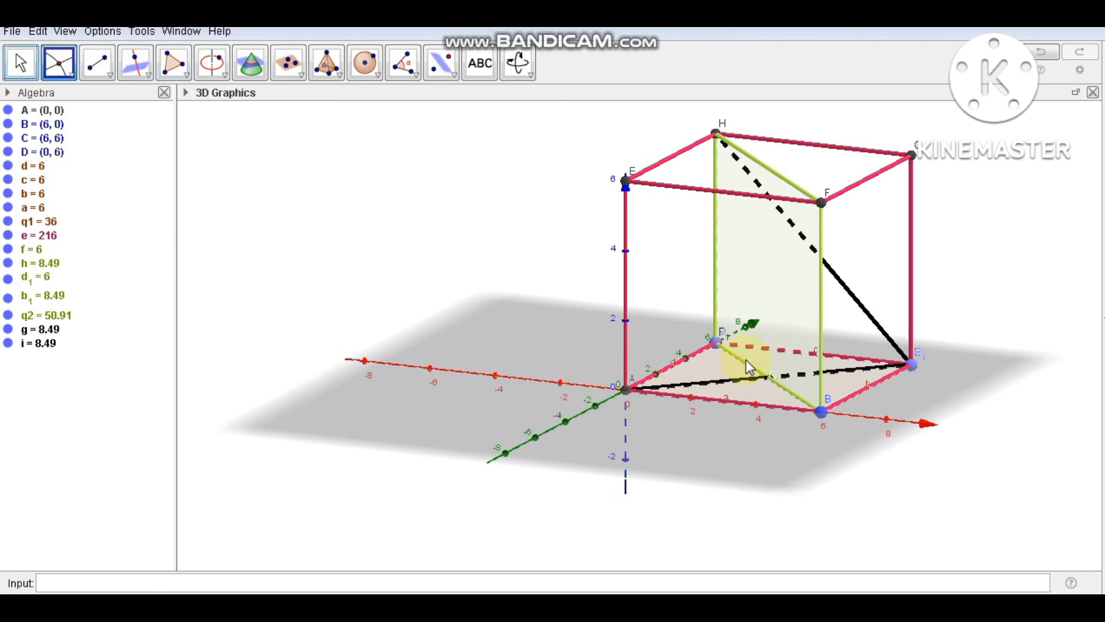
left_click(734, 380)
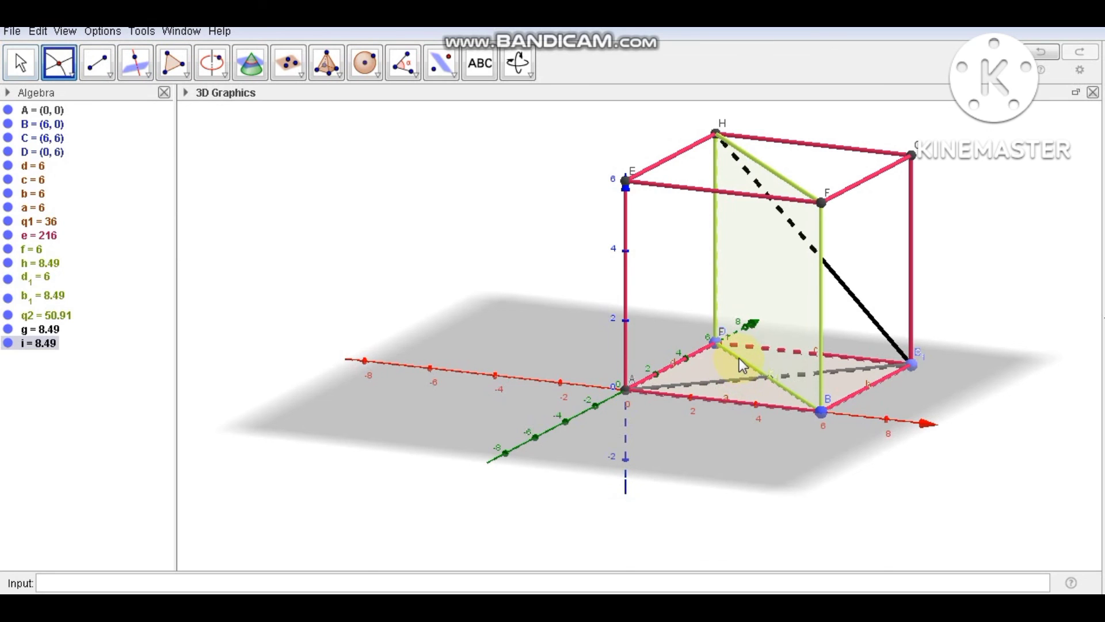
left_click(741, 358)
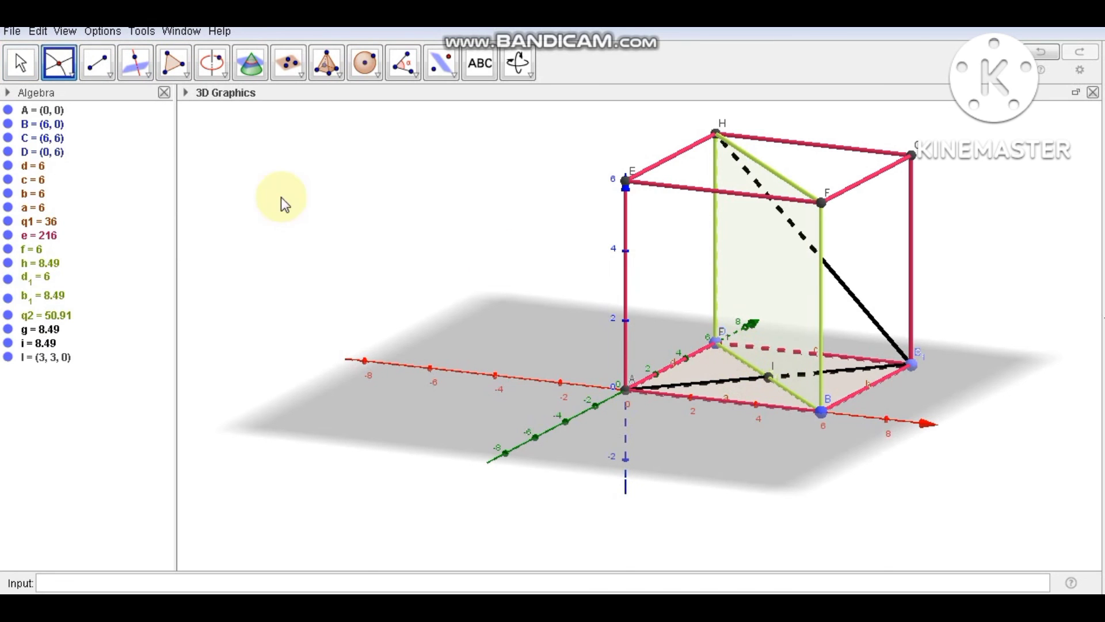
Rename the intersection point of the base diagonals as O.
left_click(20, 62)
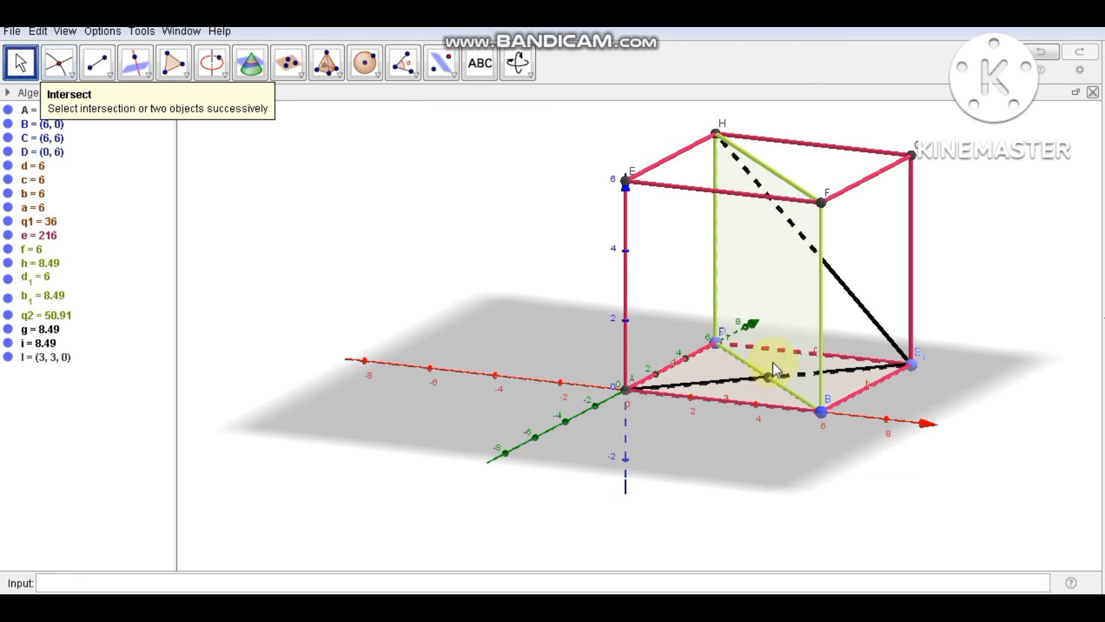
right_click(768, 376)
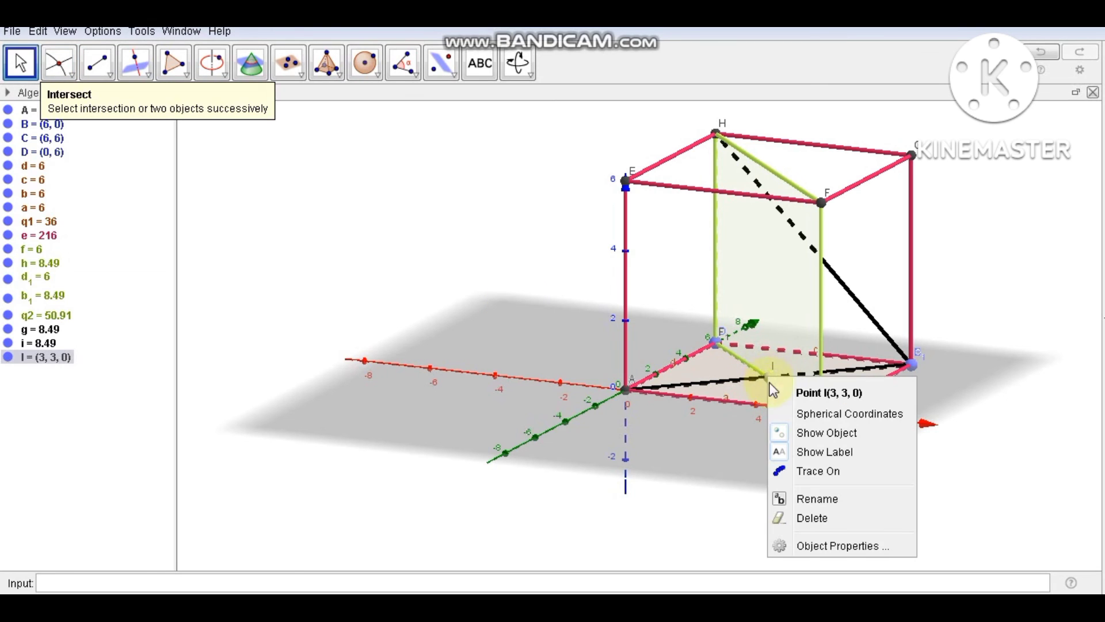
left_click(802, 500)
type("O")
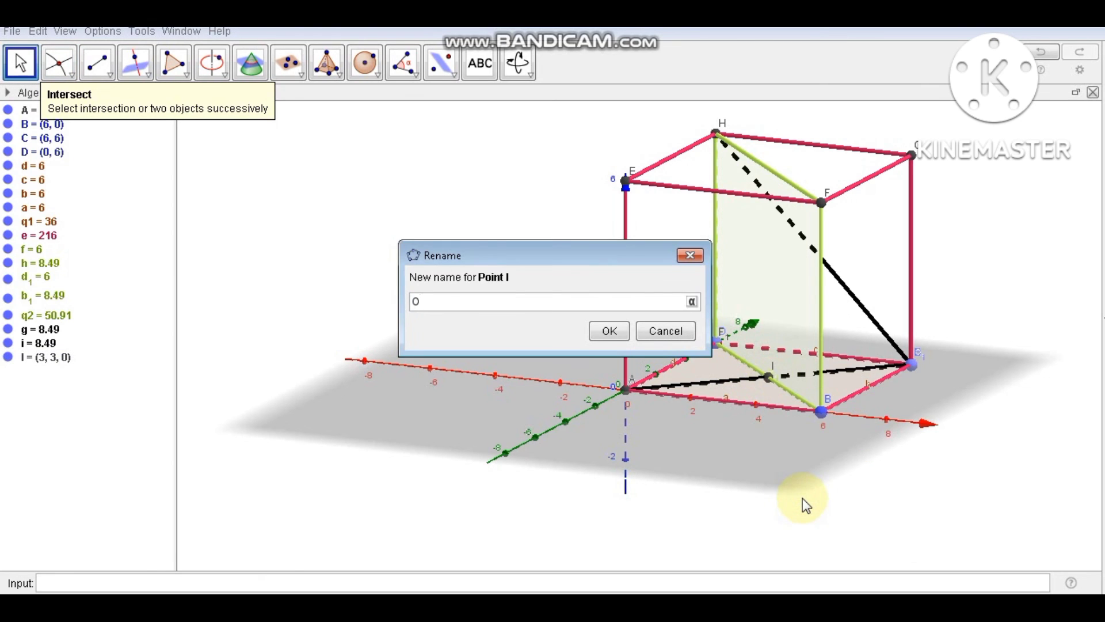
left_click(622, 331)
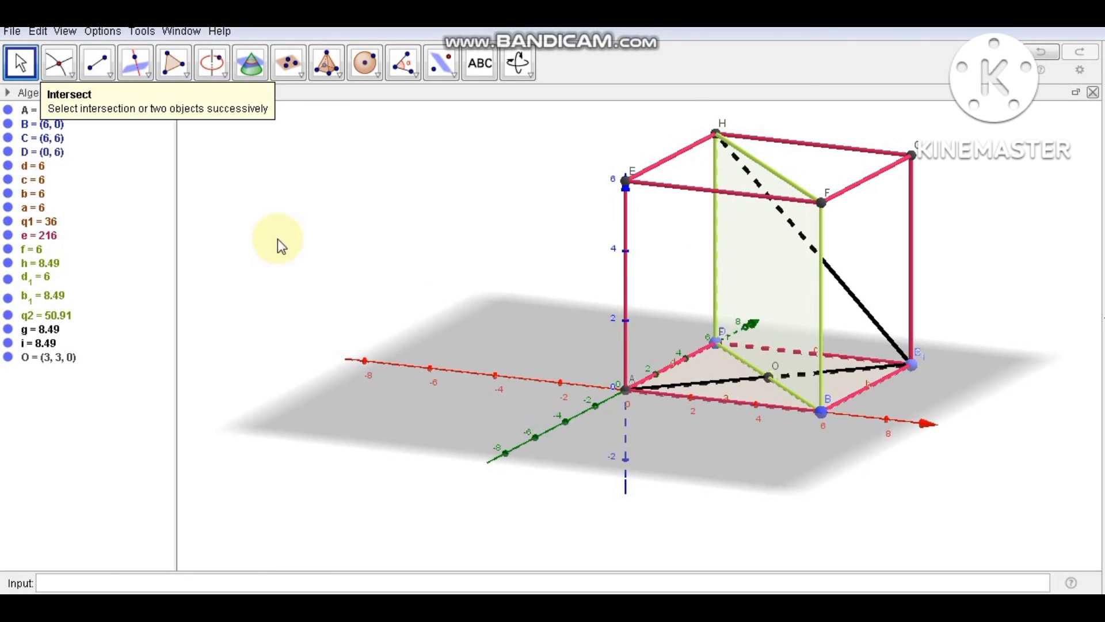
Draw a segment from vertex H to the base centre O.
left_click(109, 75)
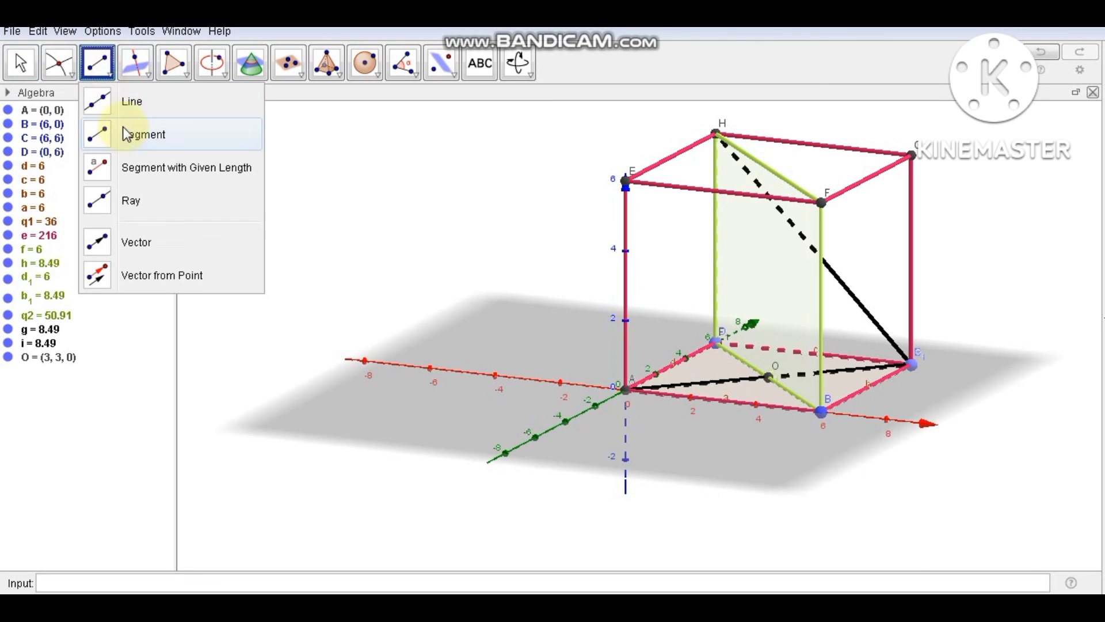
left_click(124, 133)
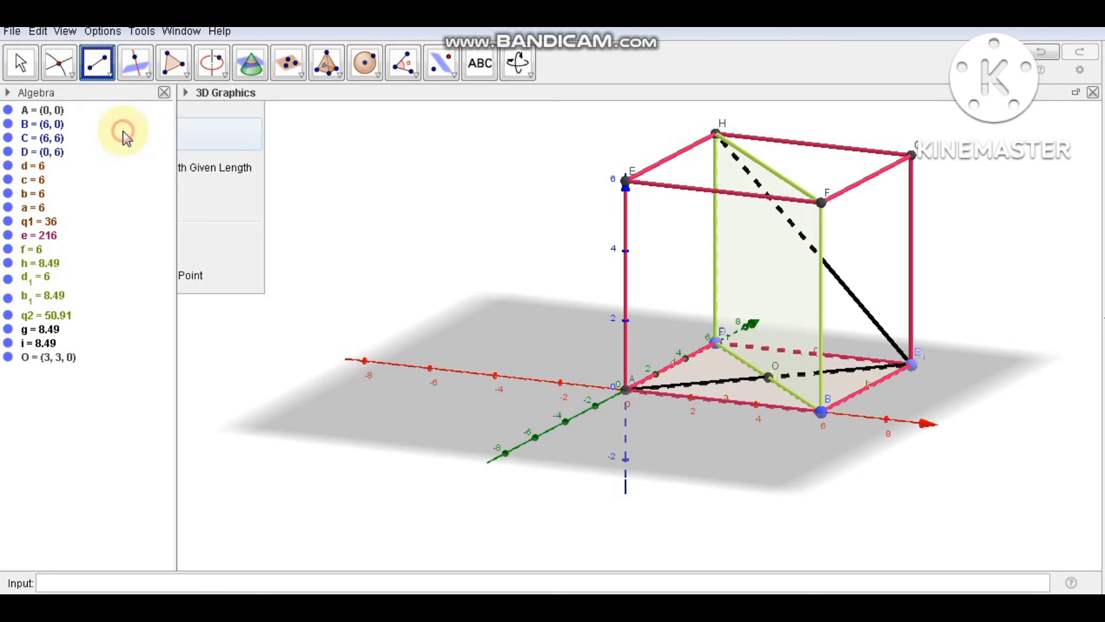
left_click(715, 136)
left_click(769, 377)
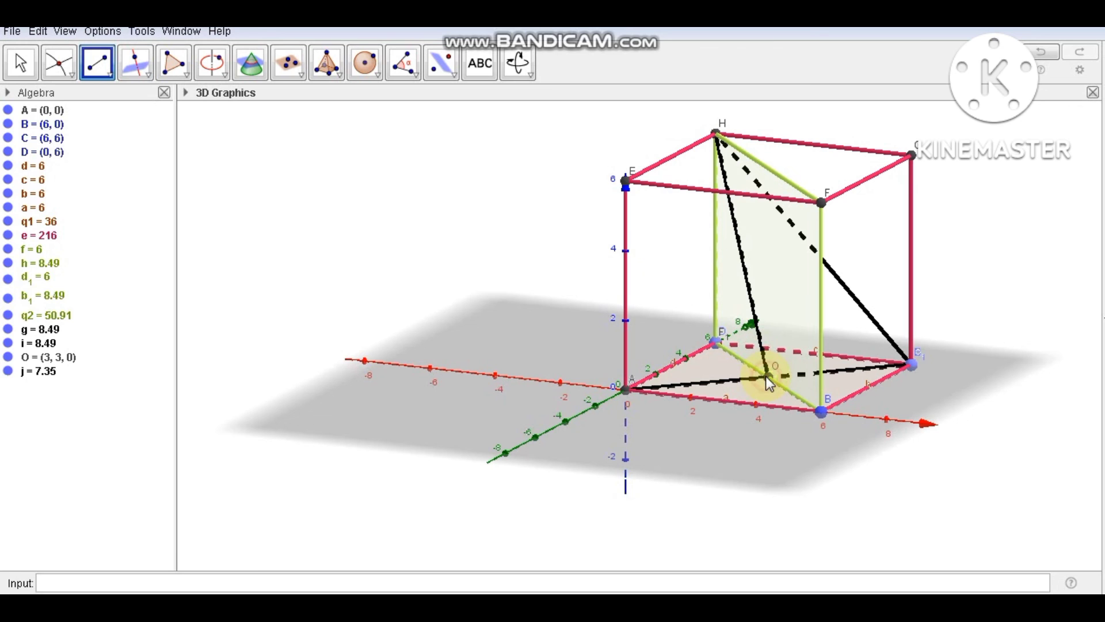
left_click(21, 63)
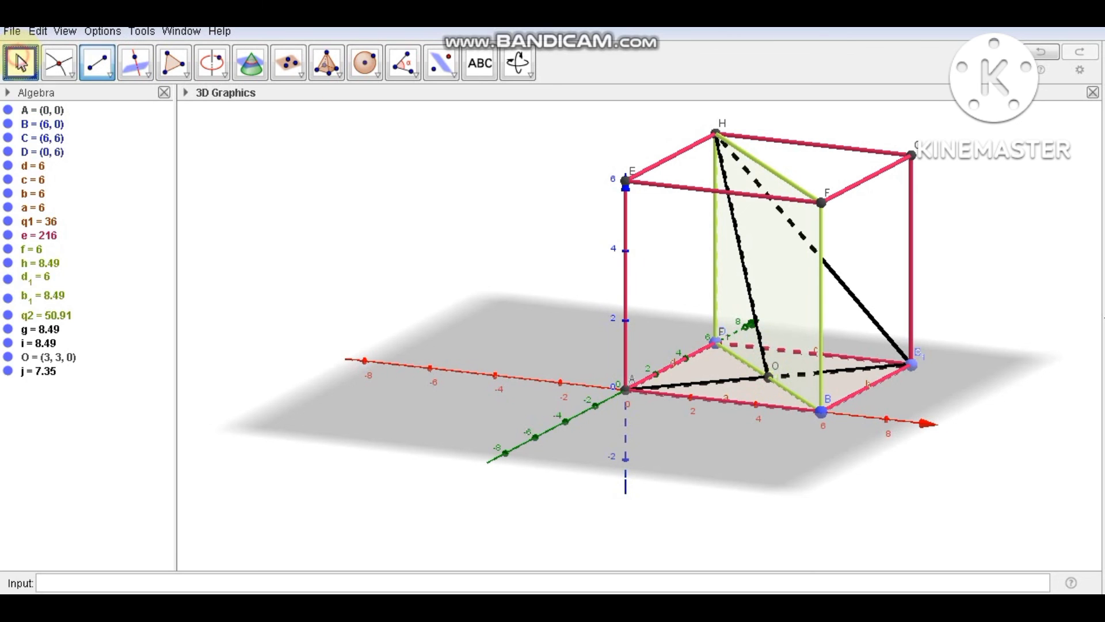
Create the angle between segments HO and HC at vertex H with the Angle tool.
left_click_drag(456, 237, 524, 247)
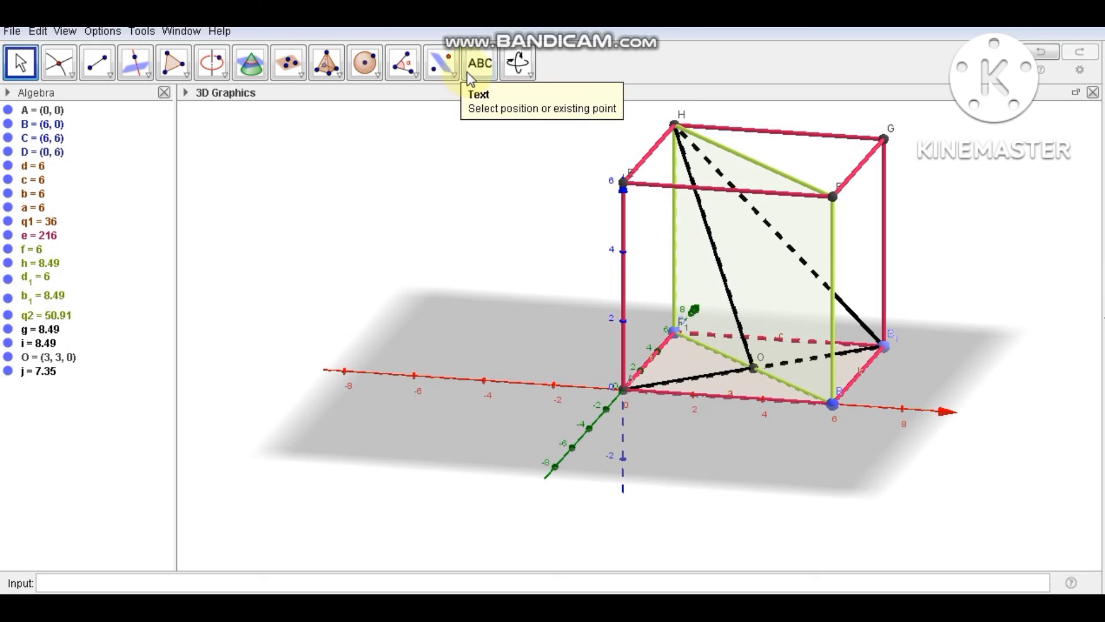
left_click(416, 73)
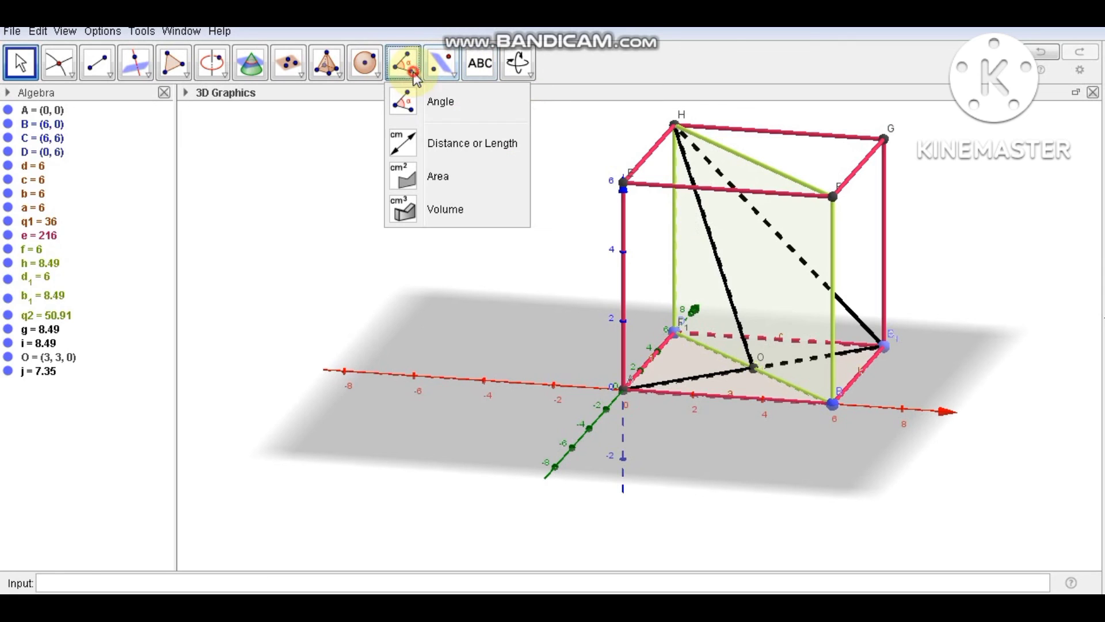
left_click(436, 107)
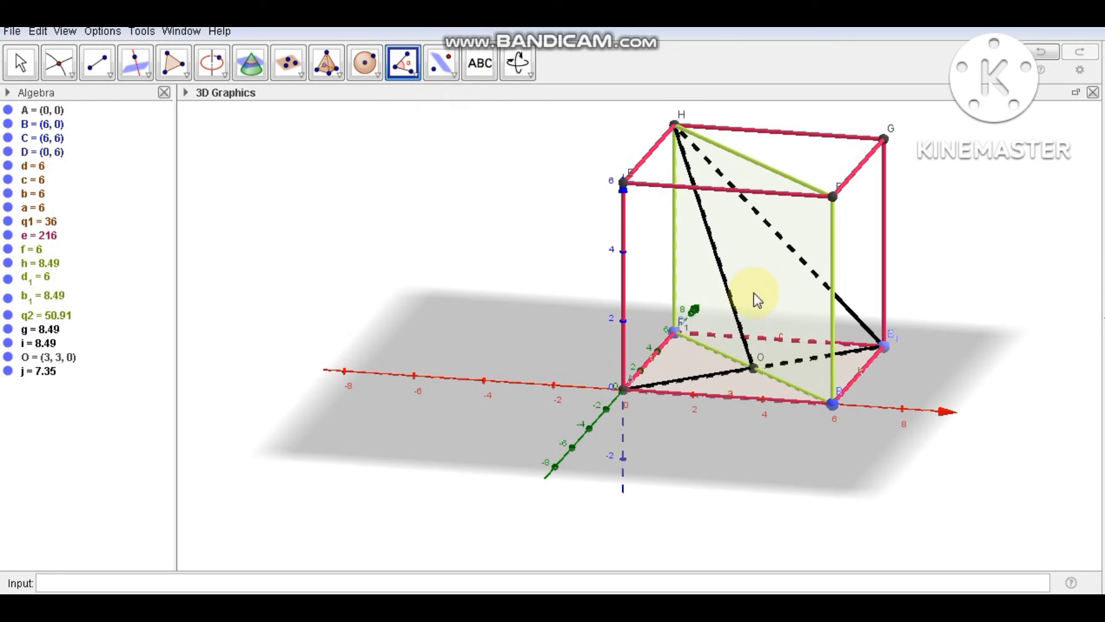
left_click(690, 168)
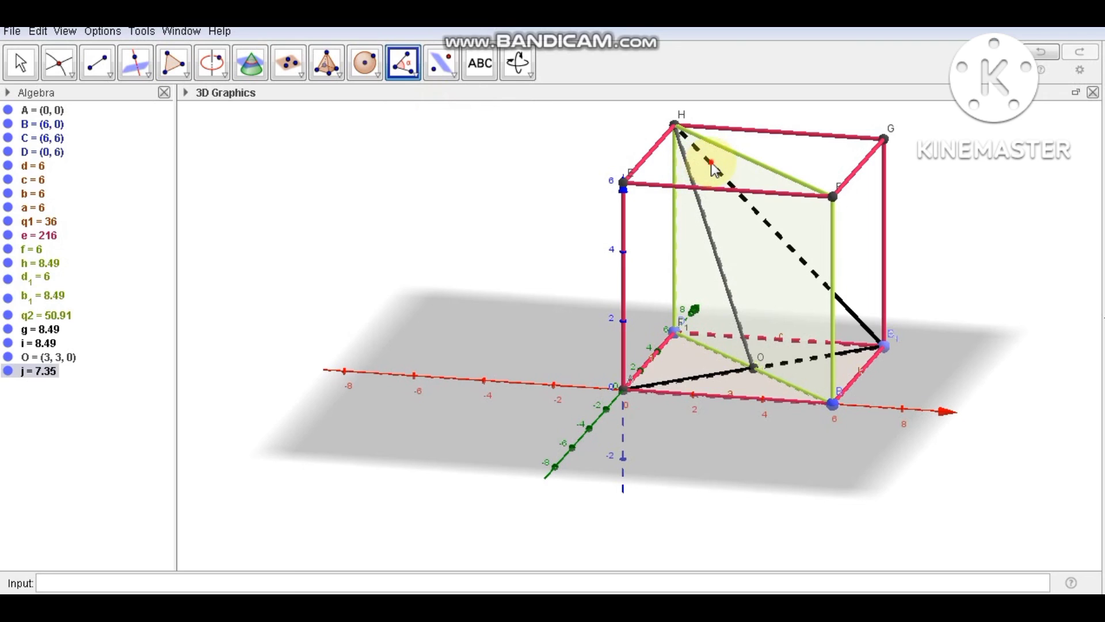
left_click(710, 164)
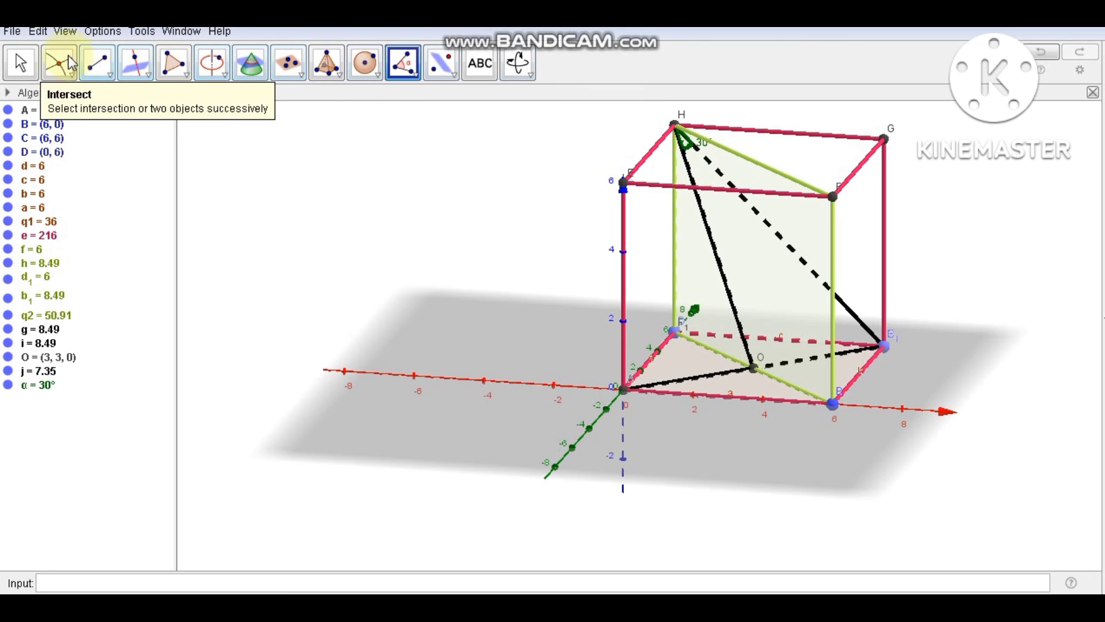
left_click(21, 64)
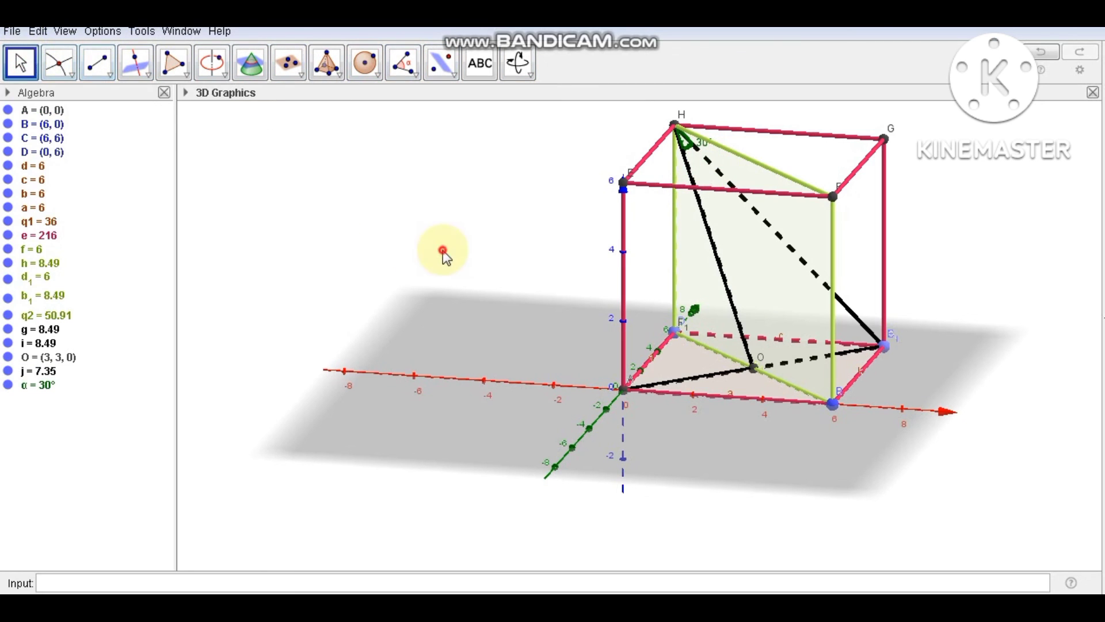
left_click_drag(444, 246, 413, 244)
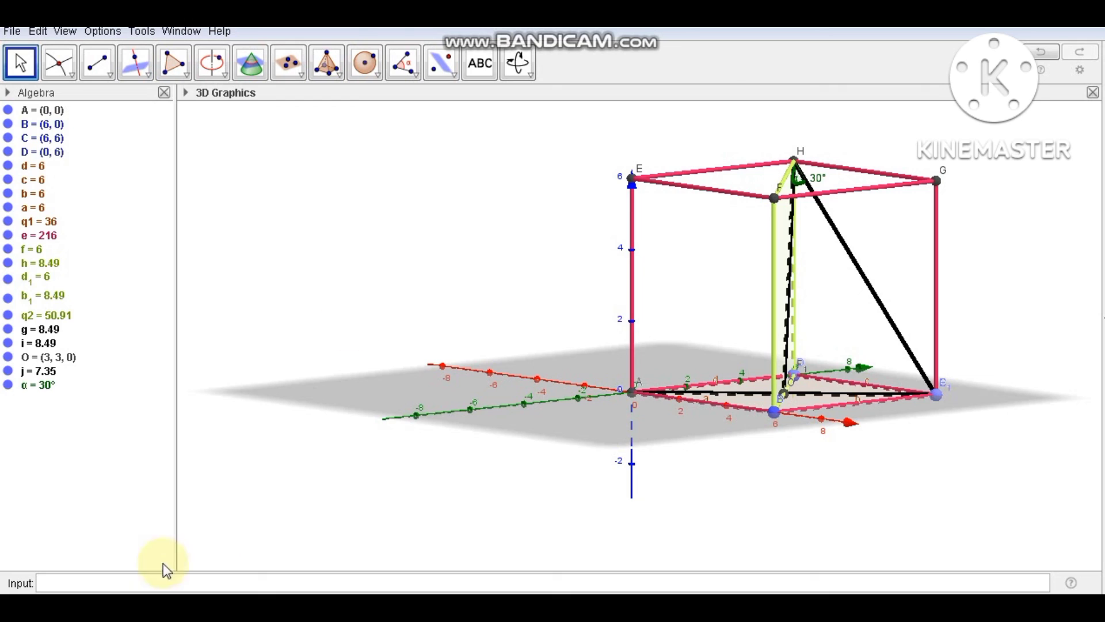
left_click(107, 583)
type("Tex")
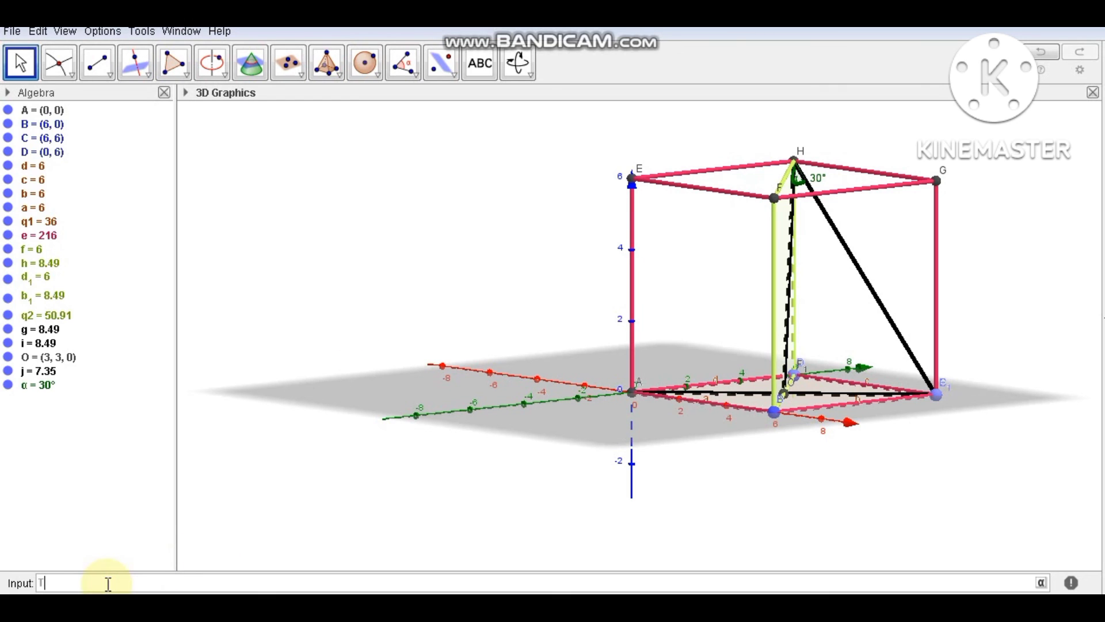
key("BackSpace")
key("BackSpace")
key("BackSpace")
type("tan")
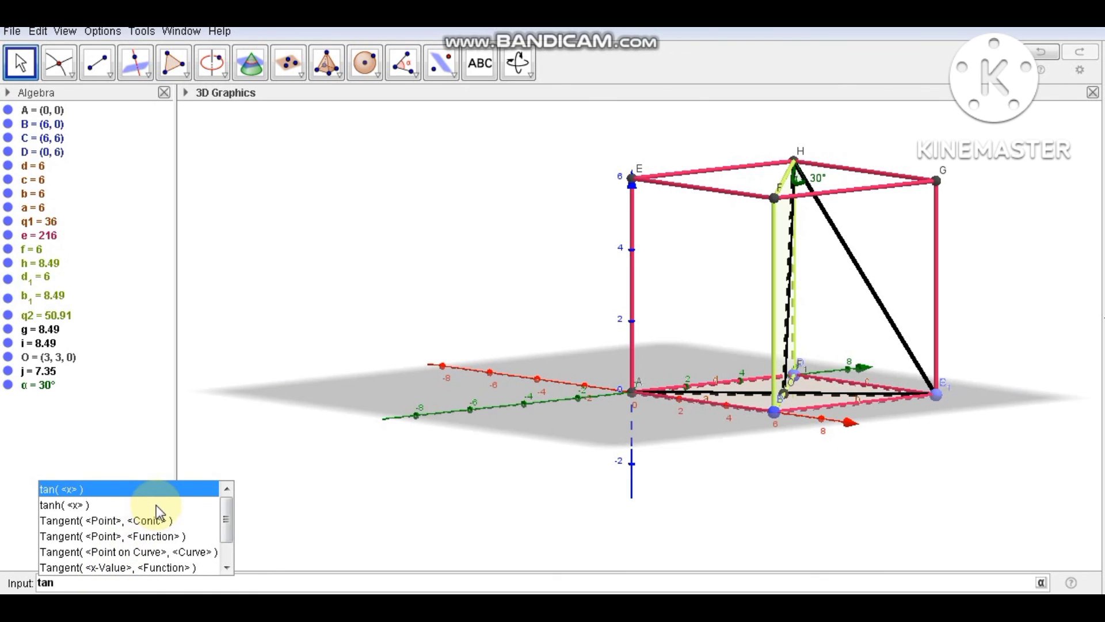
left_click(90, 489)
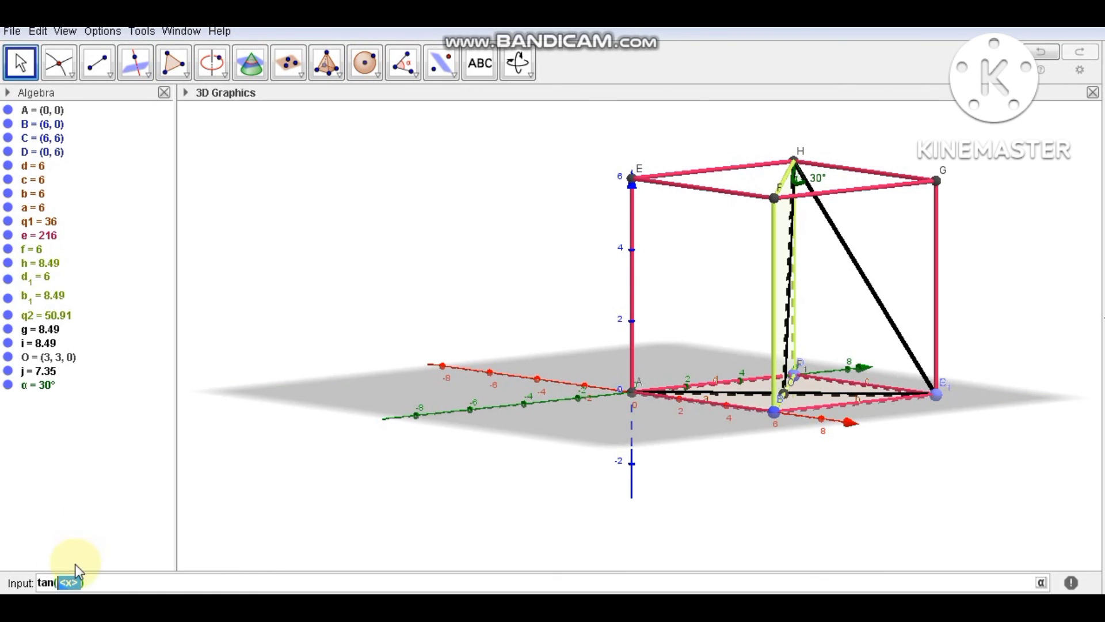
left_click(77, 581)
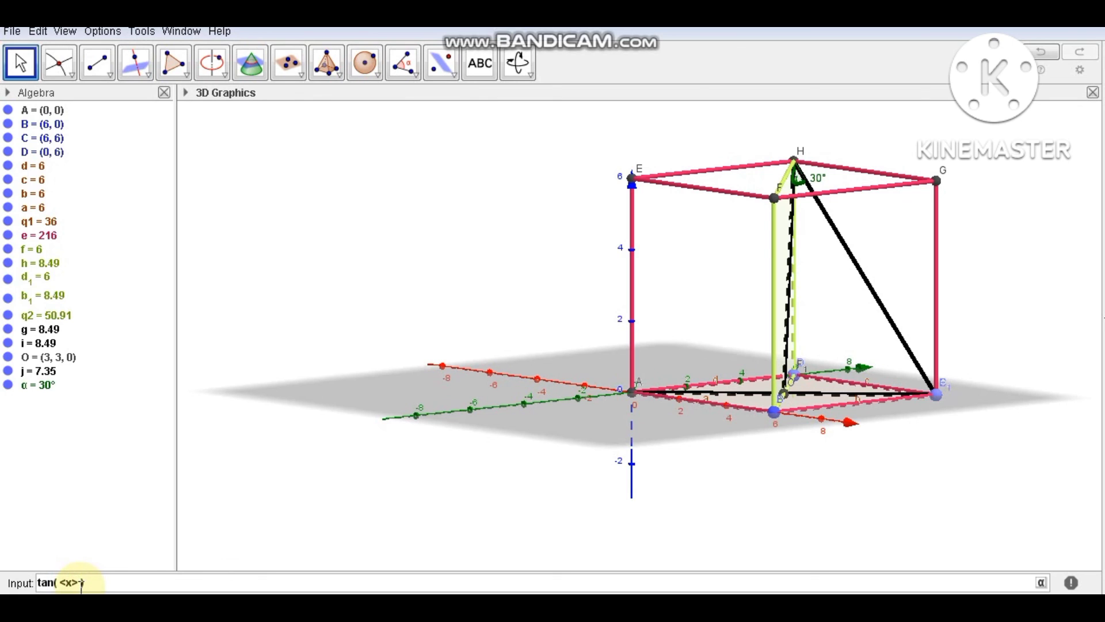
key("BackSpace")
key("BackSpace")
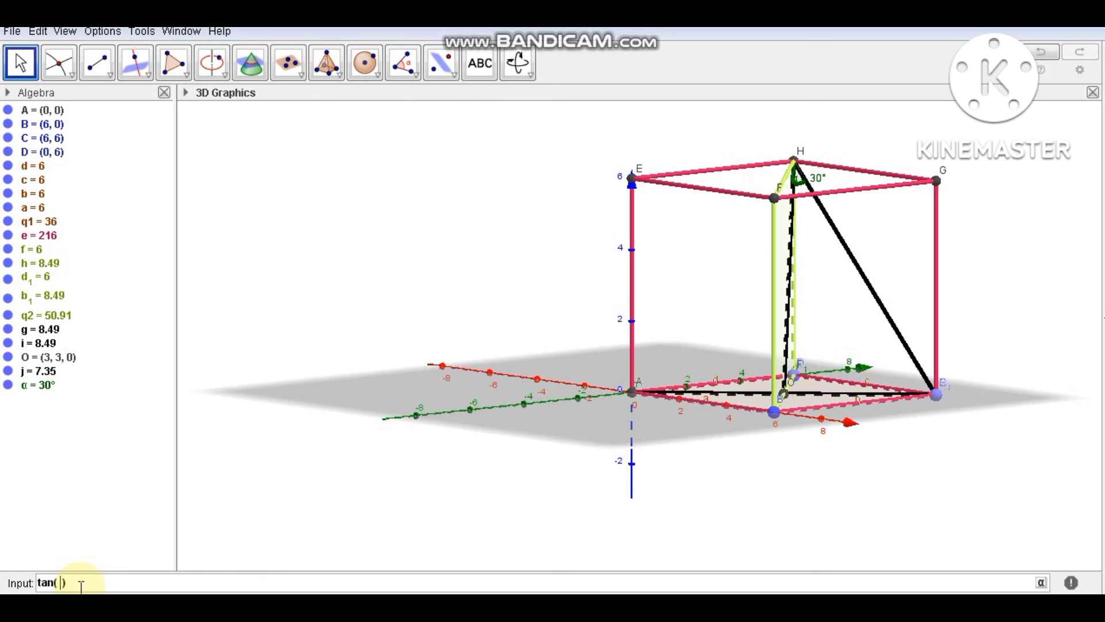
left_click(44, 387)
right_click(44, 387)
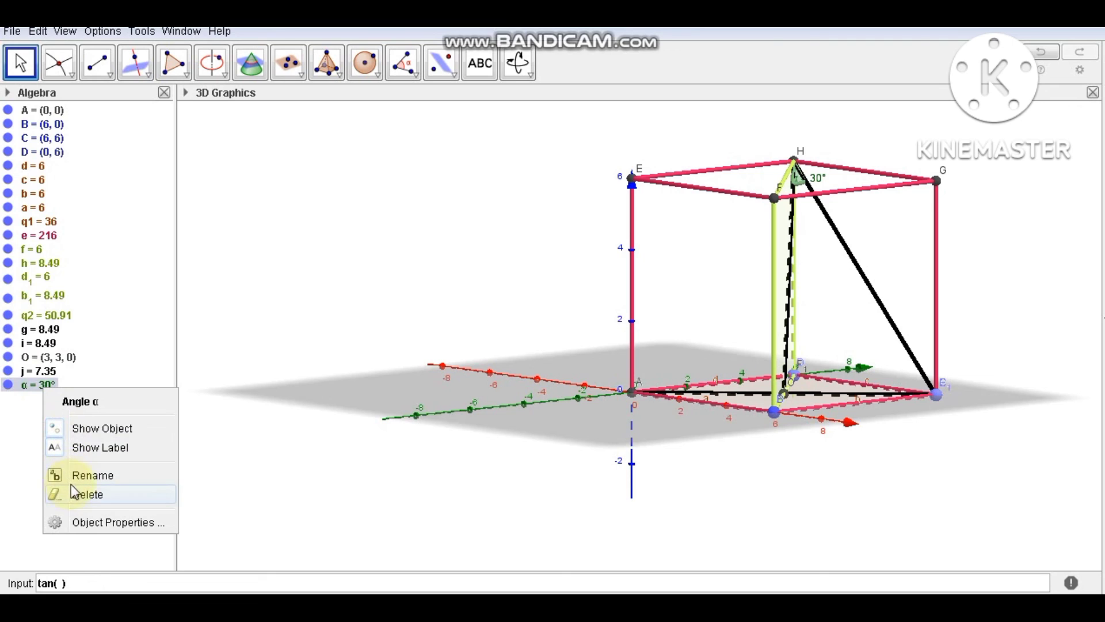
left_click(92, 475)
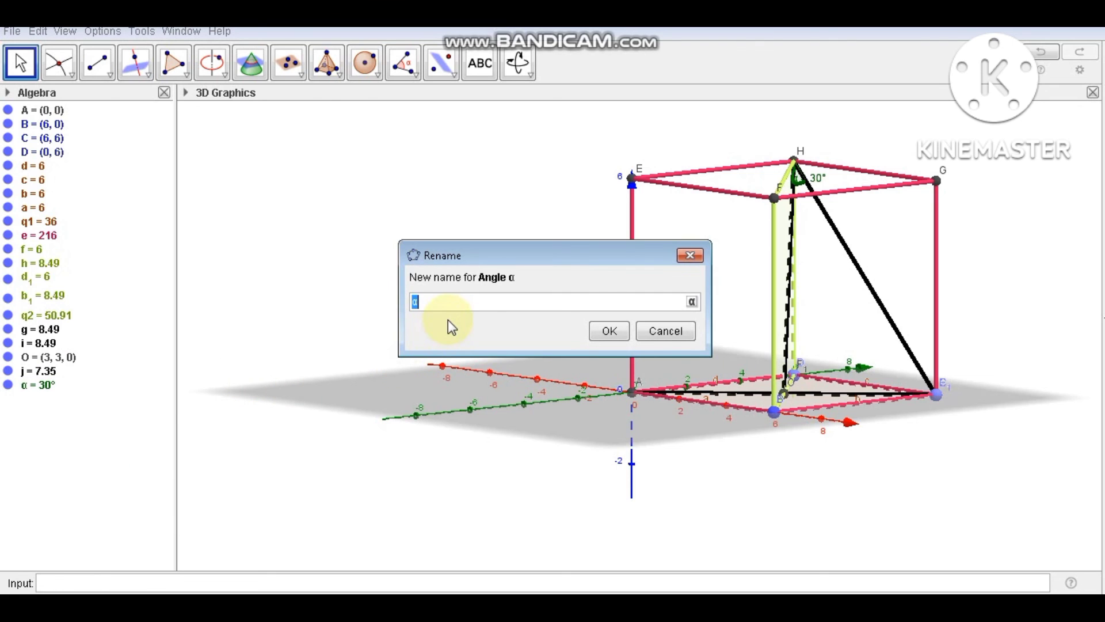
left_click(666, 332)
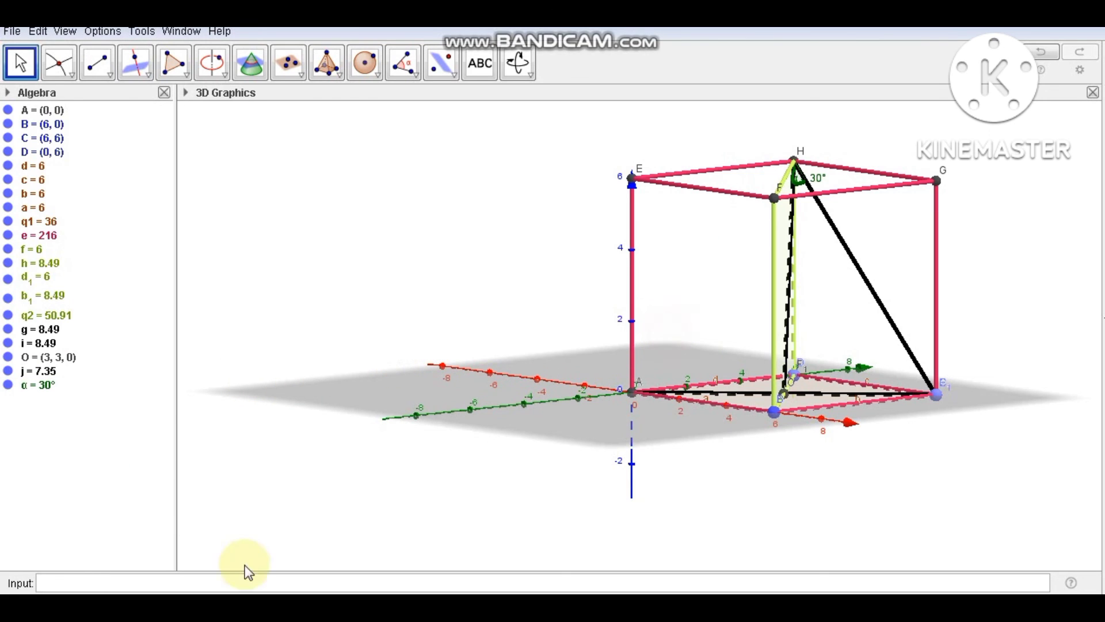
Calculate the tangent of the angle at H by entering the expression tan(α).
left_click(80, 579)
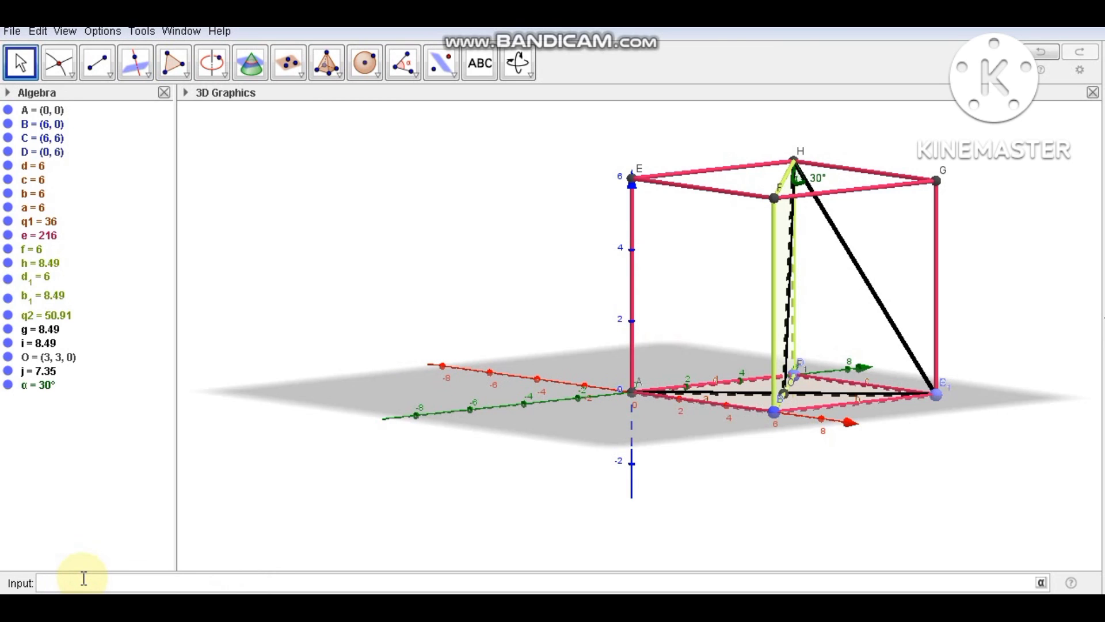
type("tan")
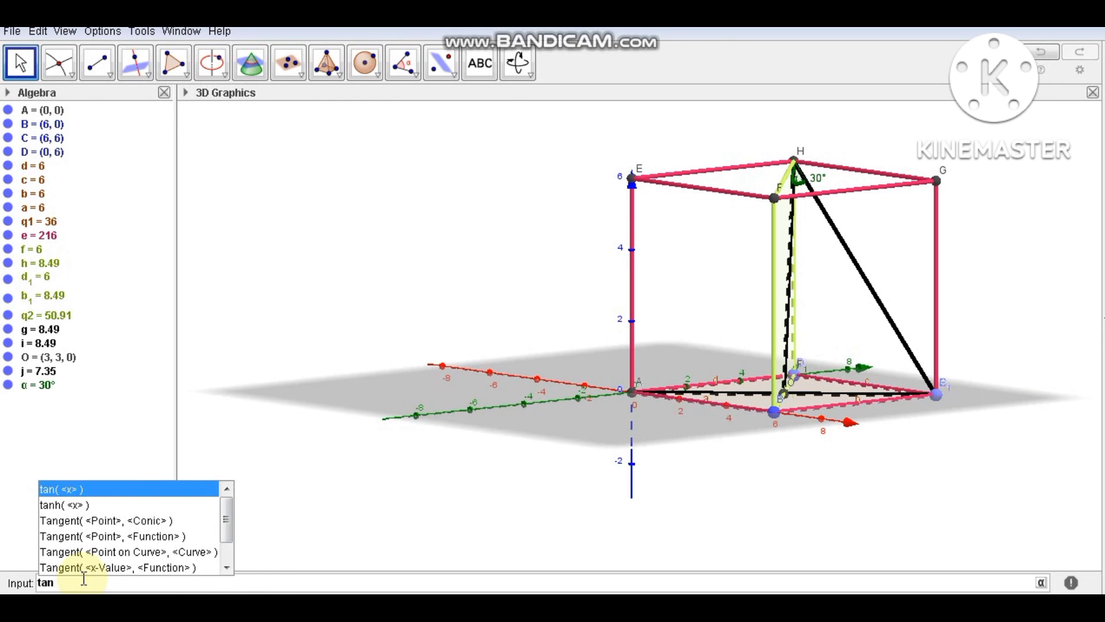
left_click(129, 490)
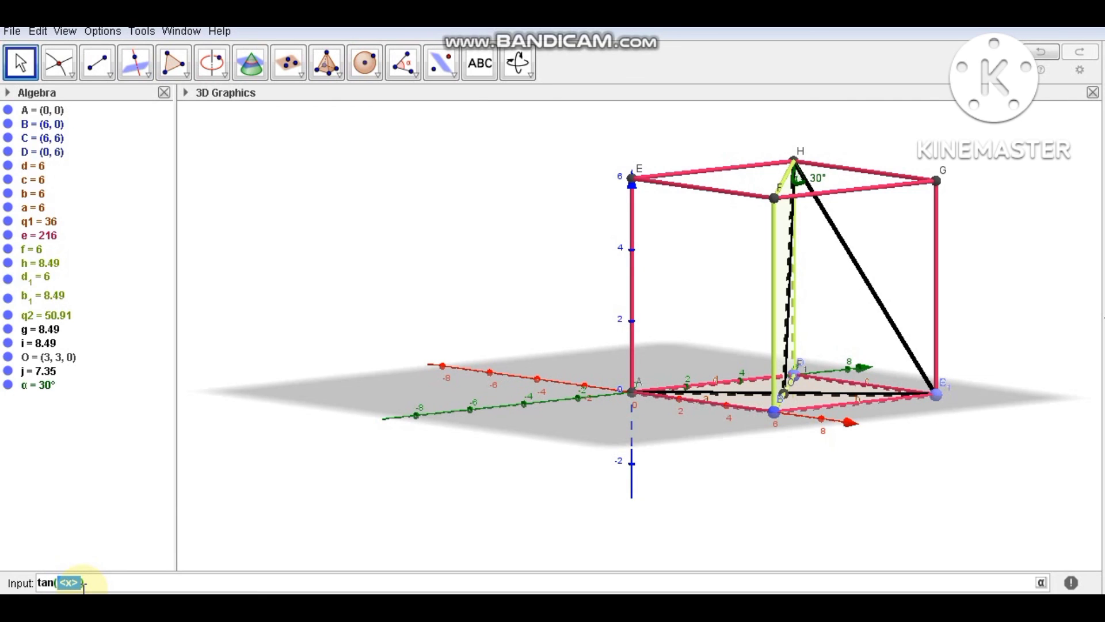
key("alt+a")
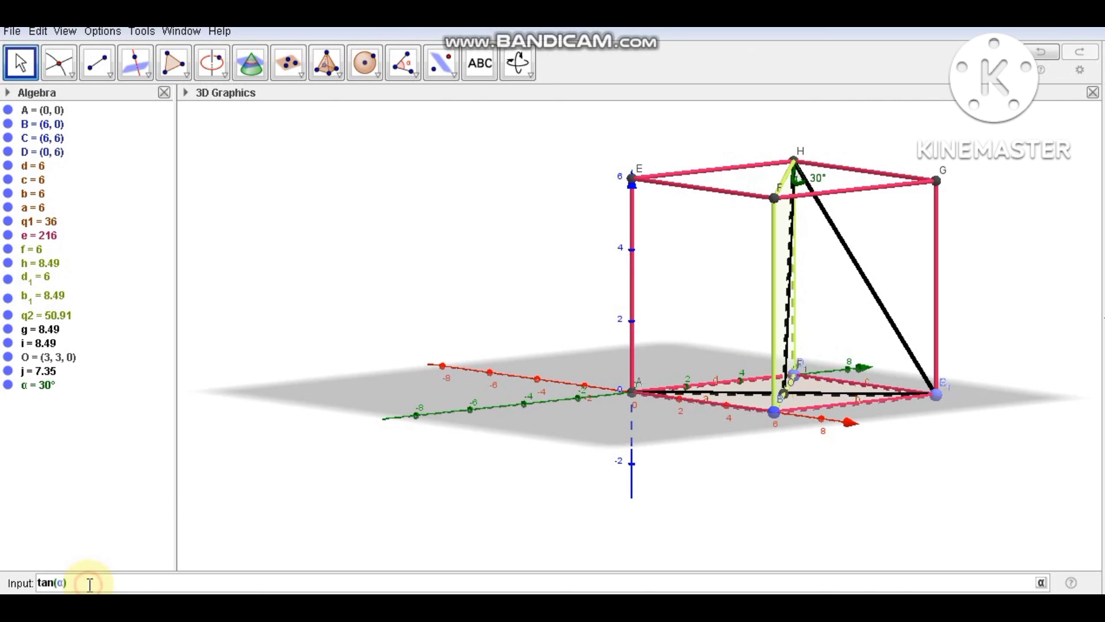
key("Return")
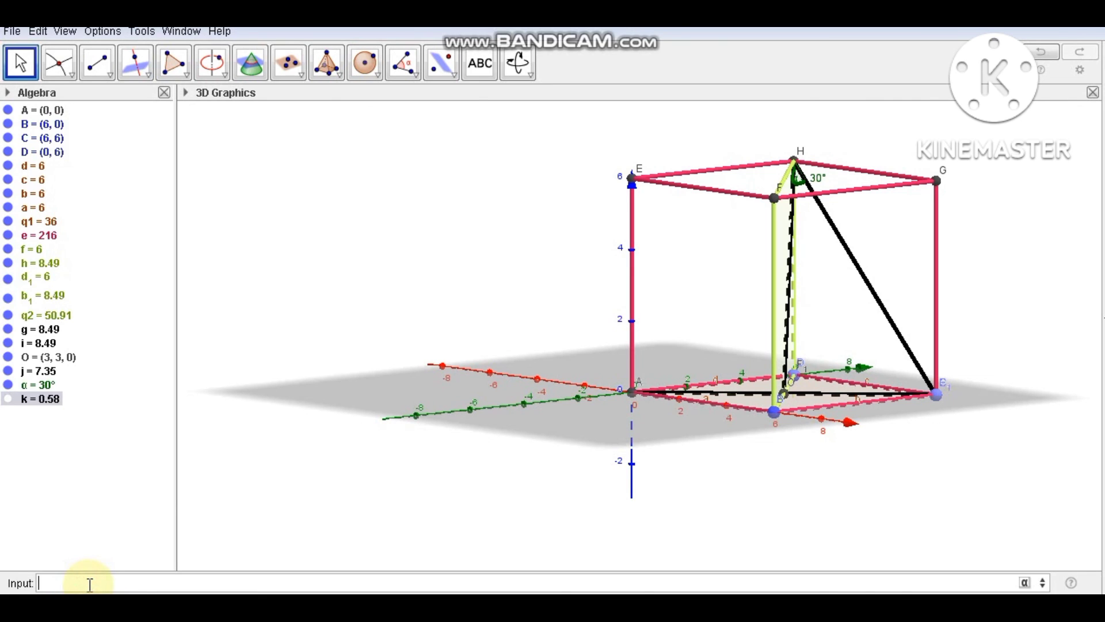
Rename the number holding the tangent of the angle as tanα.
left_click(42, 398)
right_click(45, 403)
left_click(51, 437)
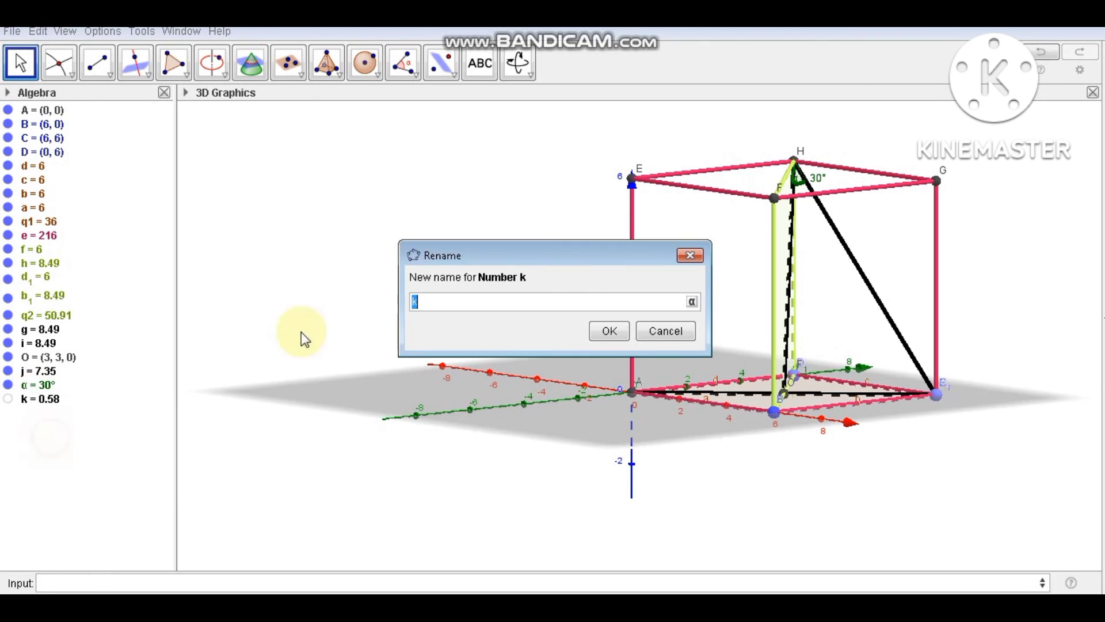
type("tan")
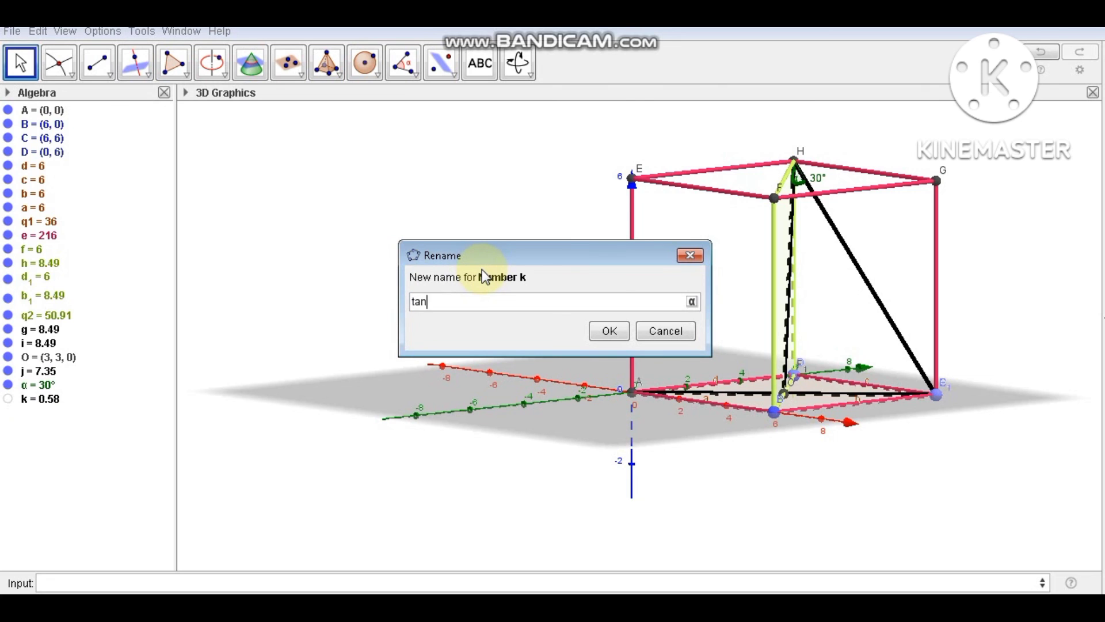
type("α")
left_click(607, 332)
mouse_move(516, 323)
left_mouse_down()
mouse_move(509, 330)
mouse_move(525, 330)
mouse_move(508, 325)
left_mouse_up()
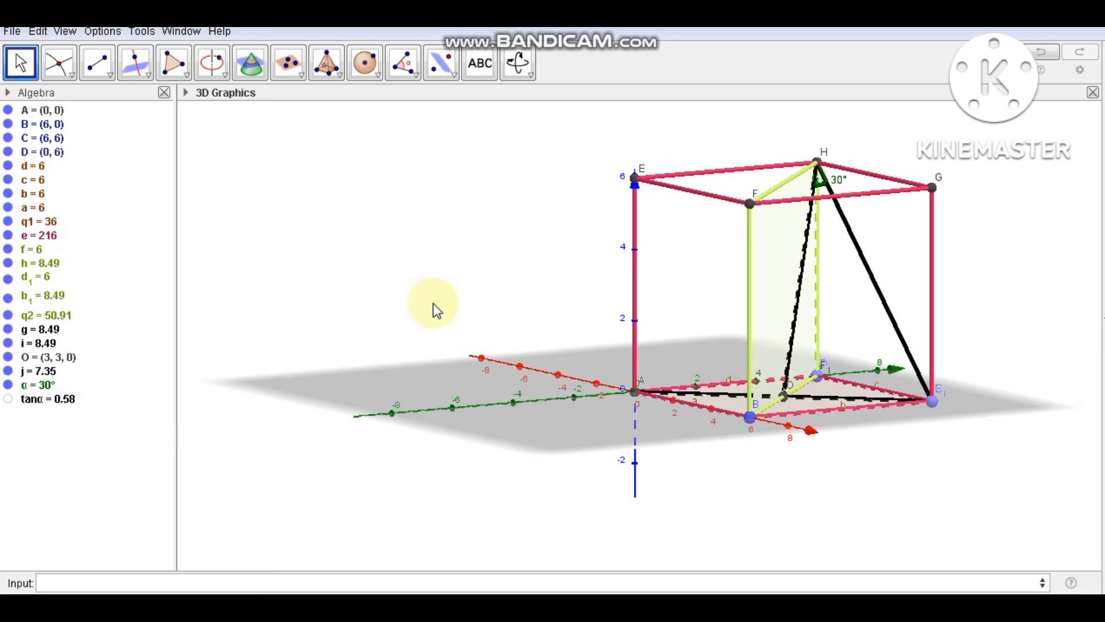
mouse_move(738, 268)
left_mouse_down()
mouse_move(755, 271)
mouse_move(745, 276)
left_mouse_up()
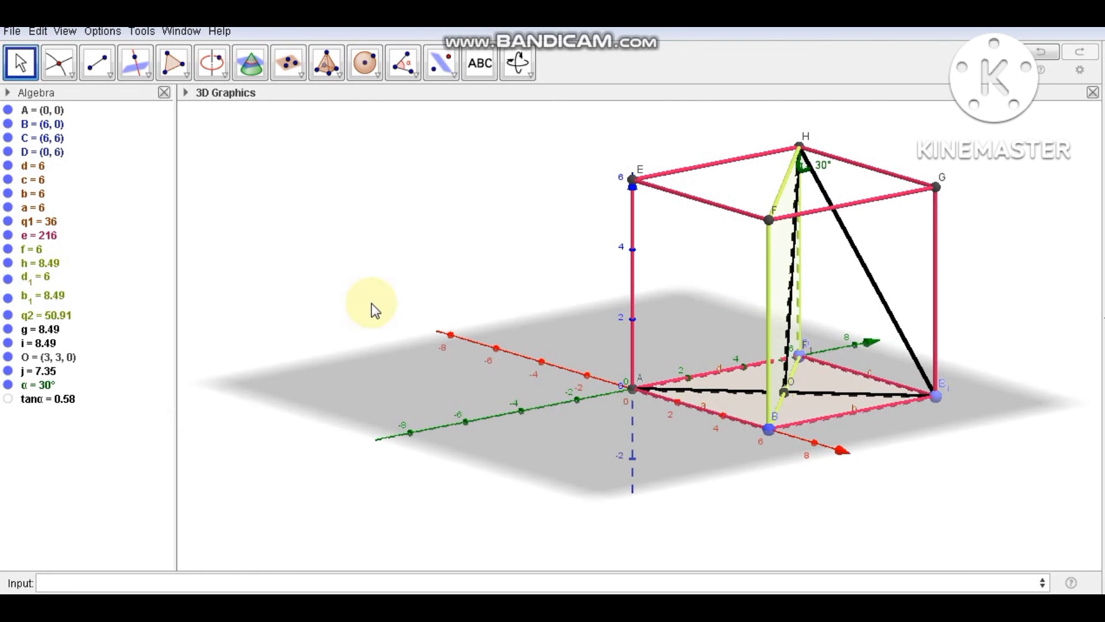